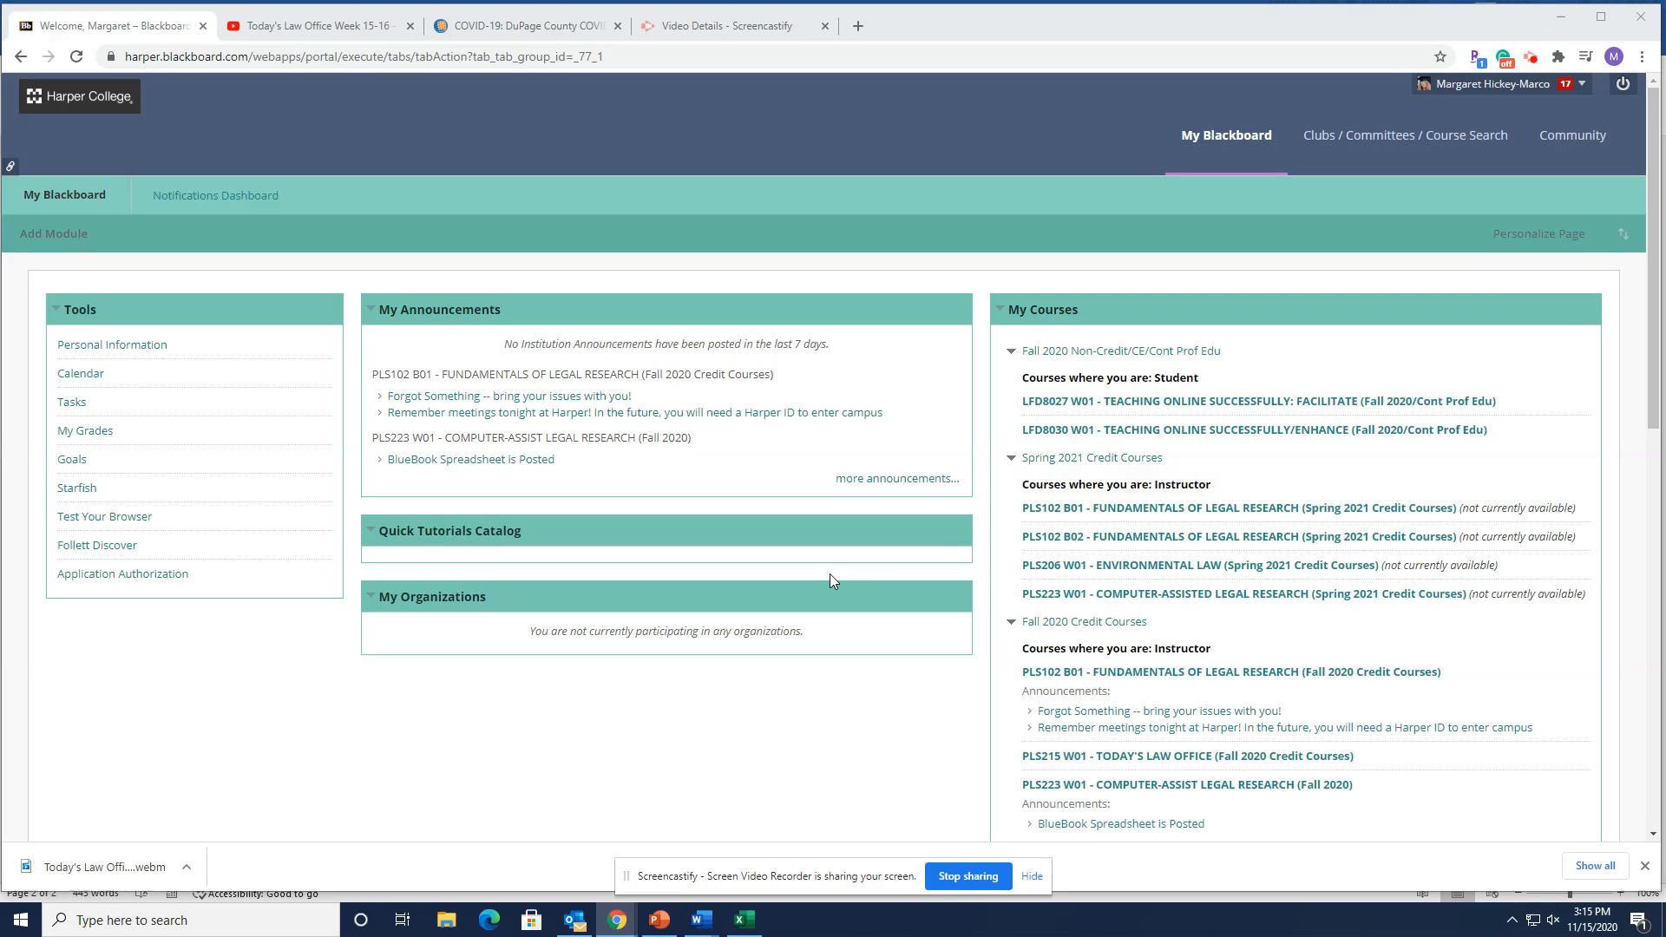
Step: Open the account's Portfolios tool
left_click(1590, 89)
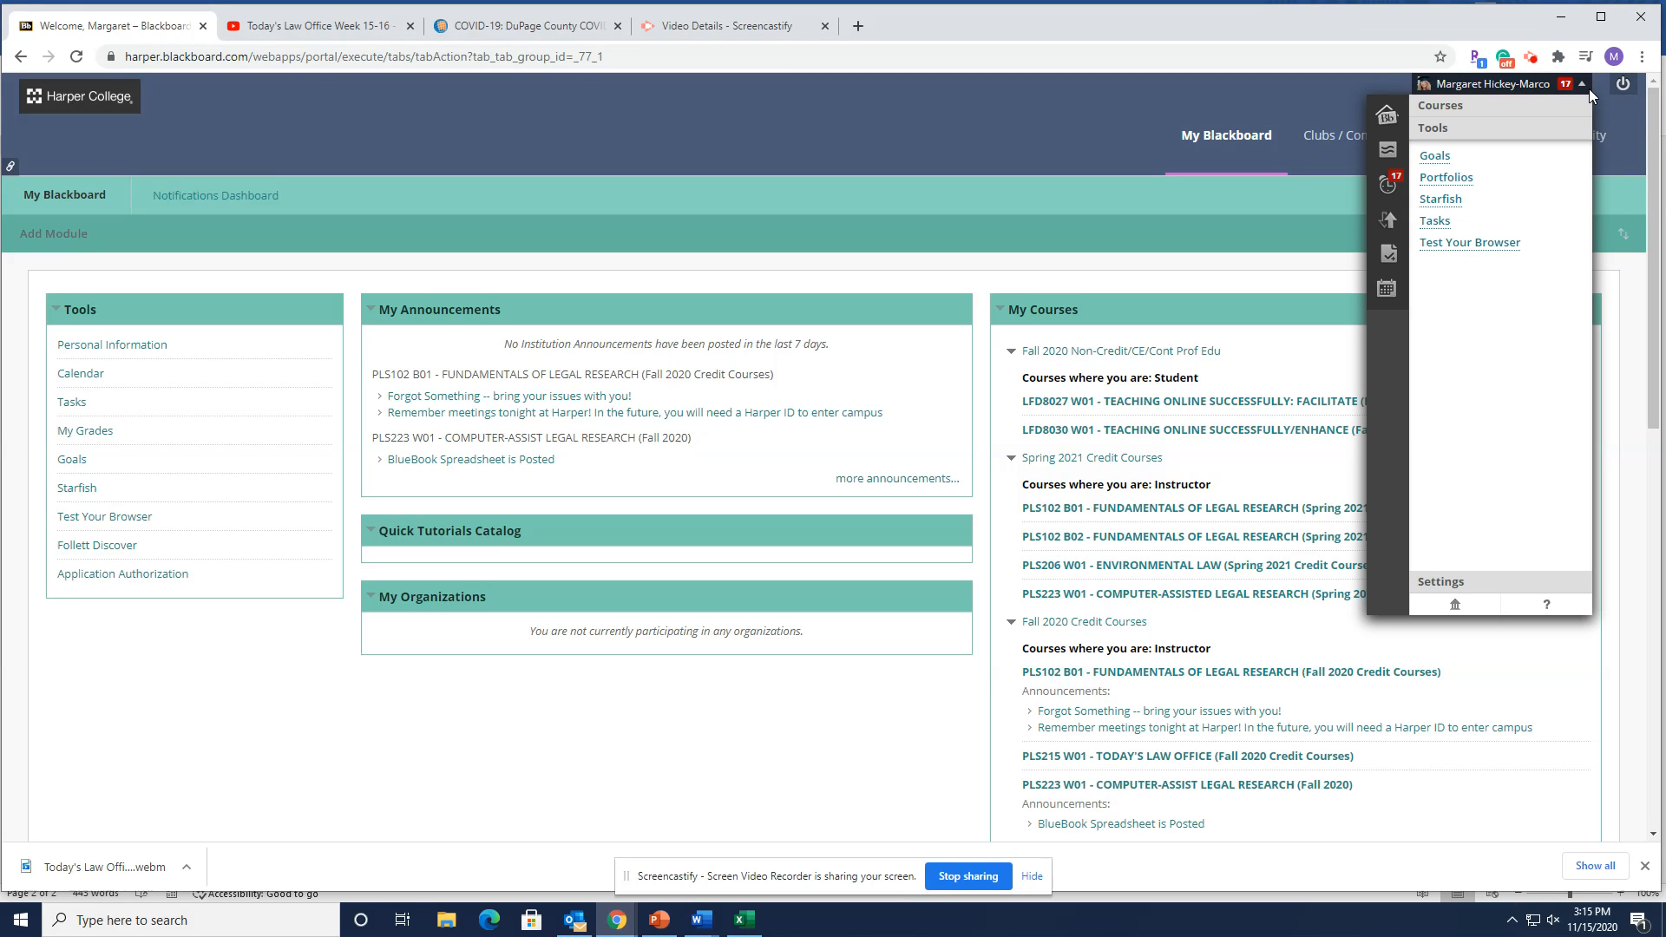
left_click(1451, 135)
left_click(1452, 136)
left_click(1446, 178)
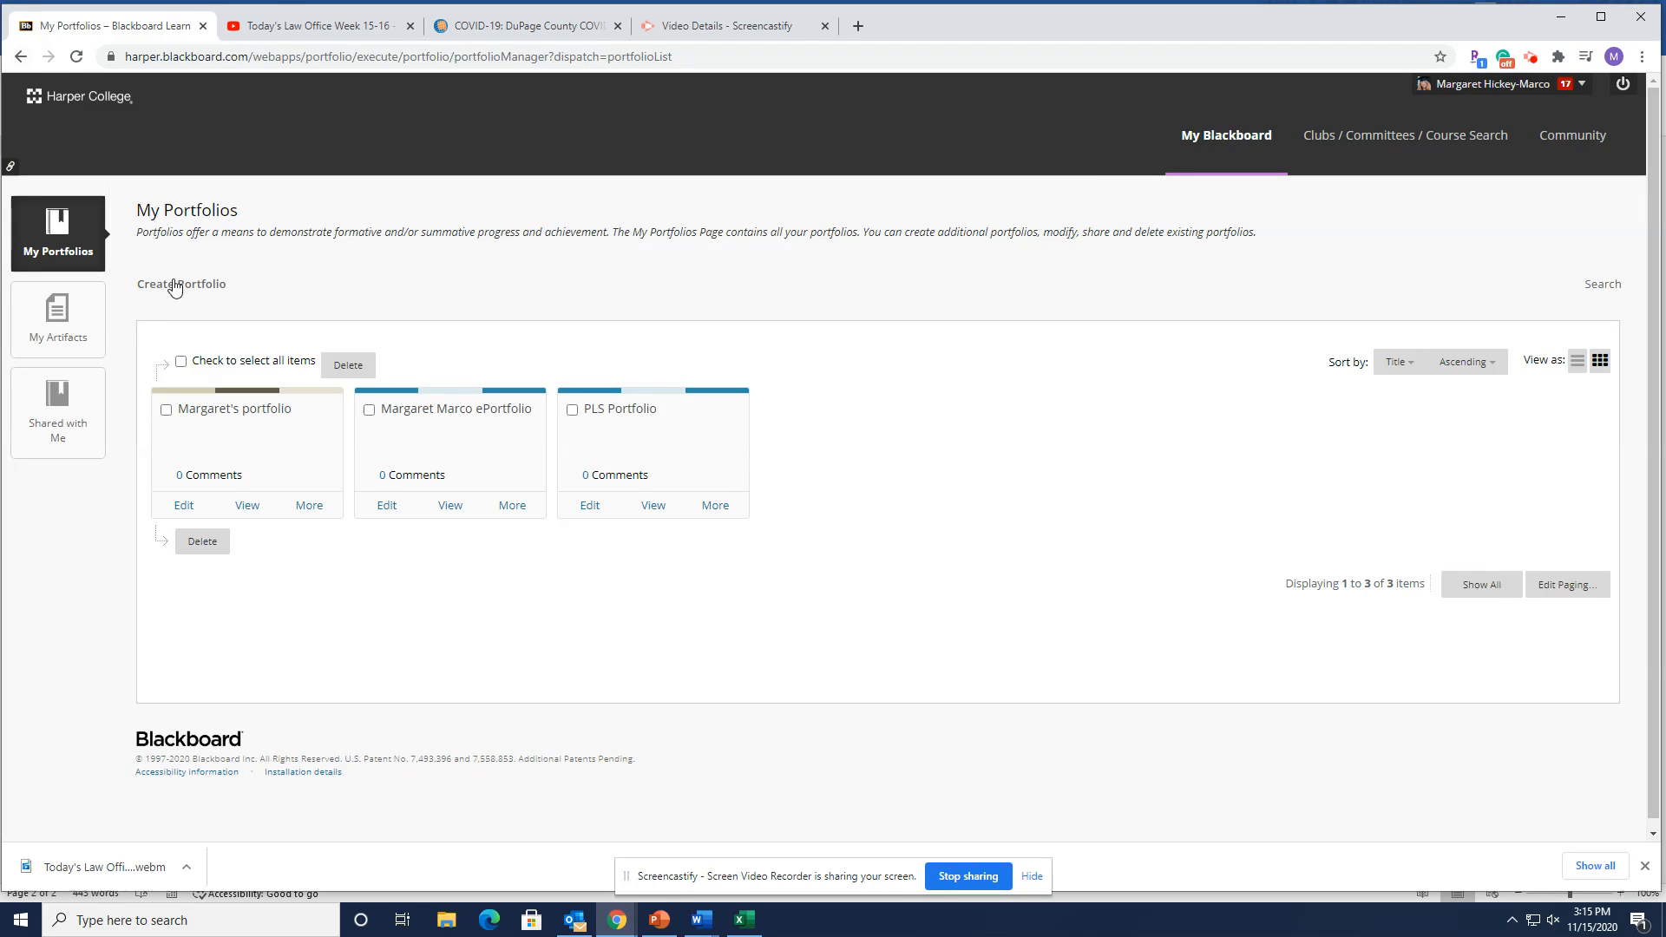
Step: Start a new personal artifact in My Artifacts and title it "Research Memo"
left_click(65, 341)
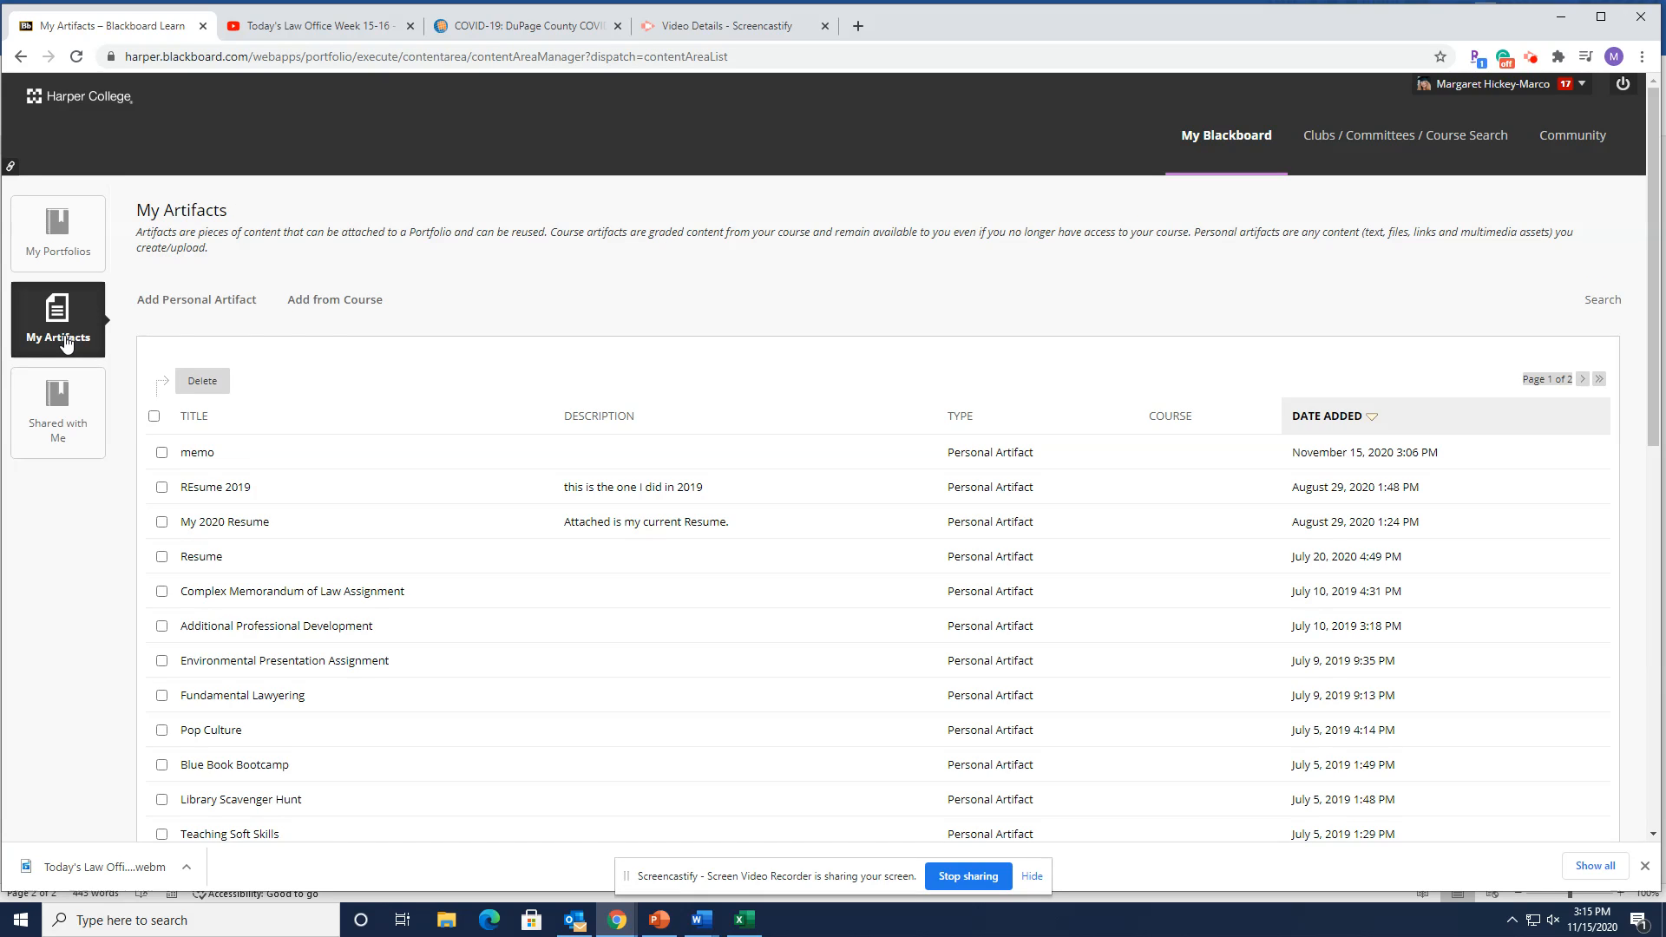
left_click(208, 307)
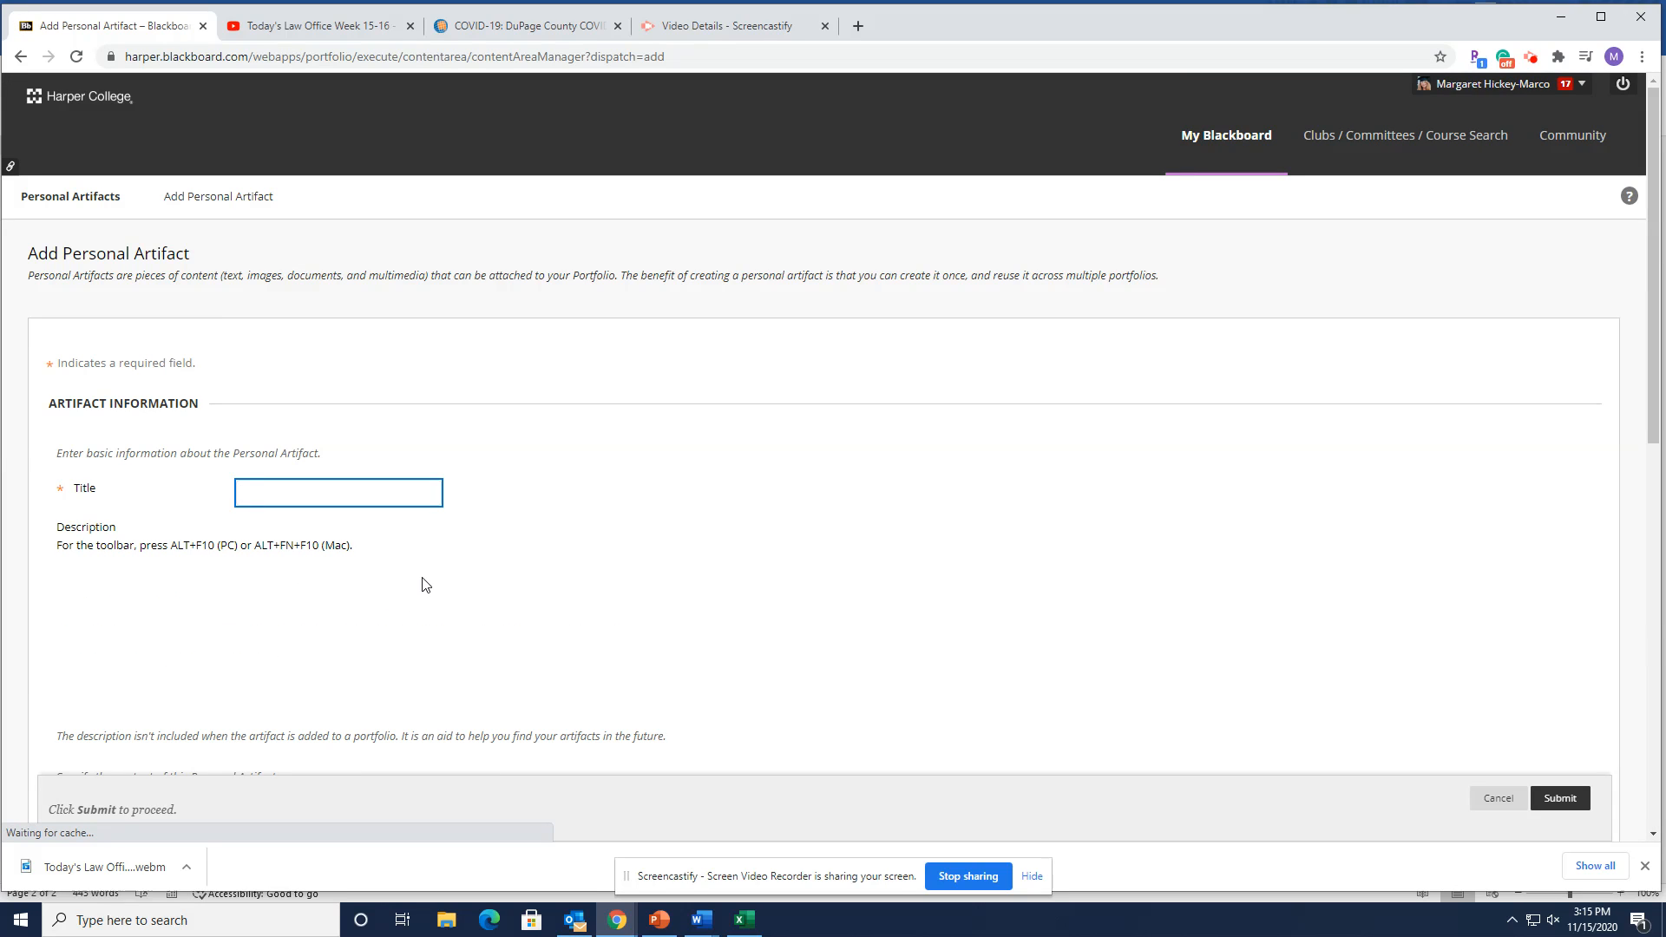
type("Resear")
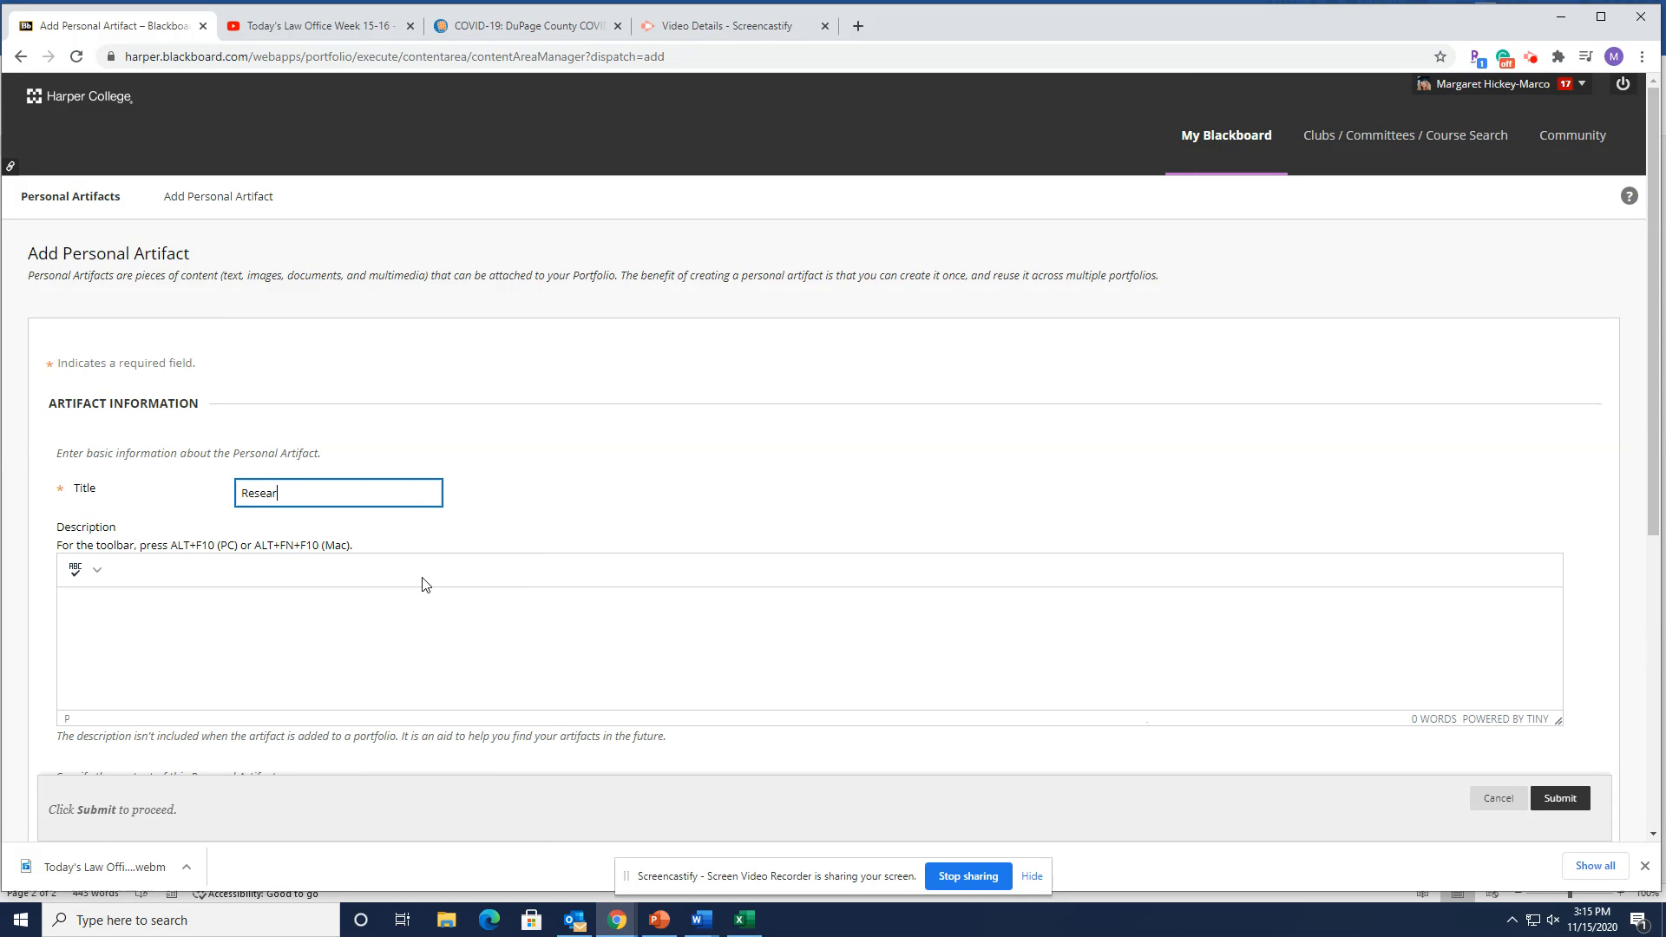
type("ch Memo")
Step: Enter "This is a research memo I wrote in my legal research class at Harper College." as the artifact's content
left_click(368, 659)
scroll(395, 653, "down", 2)
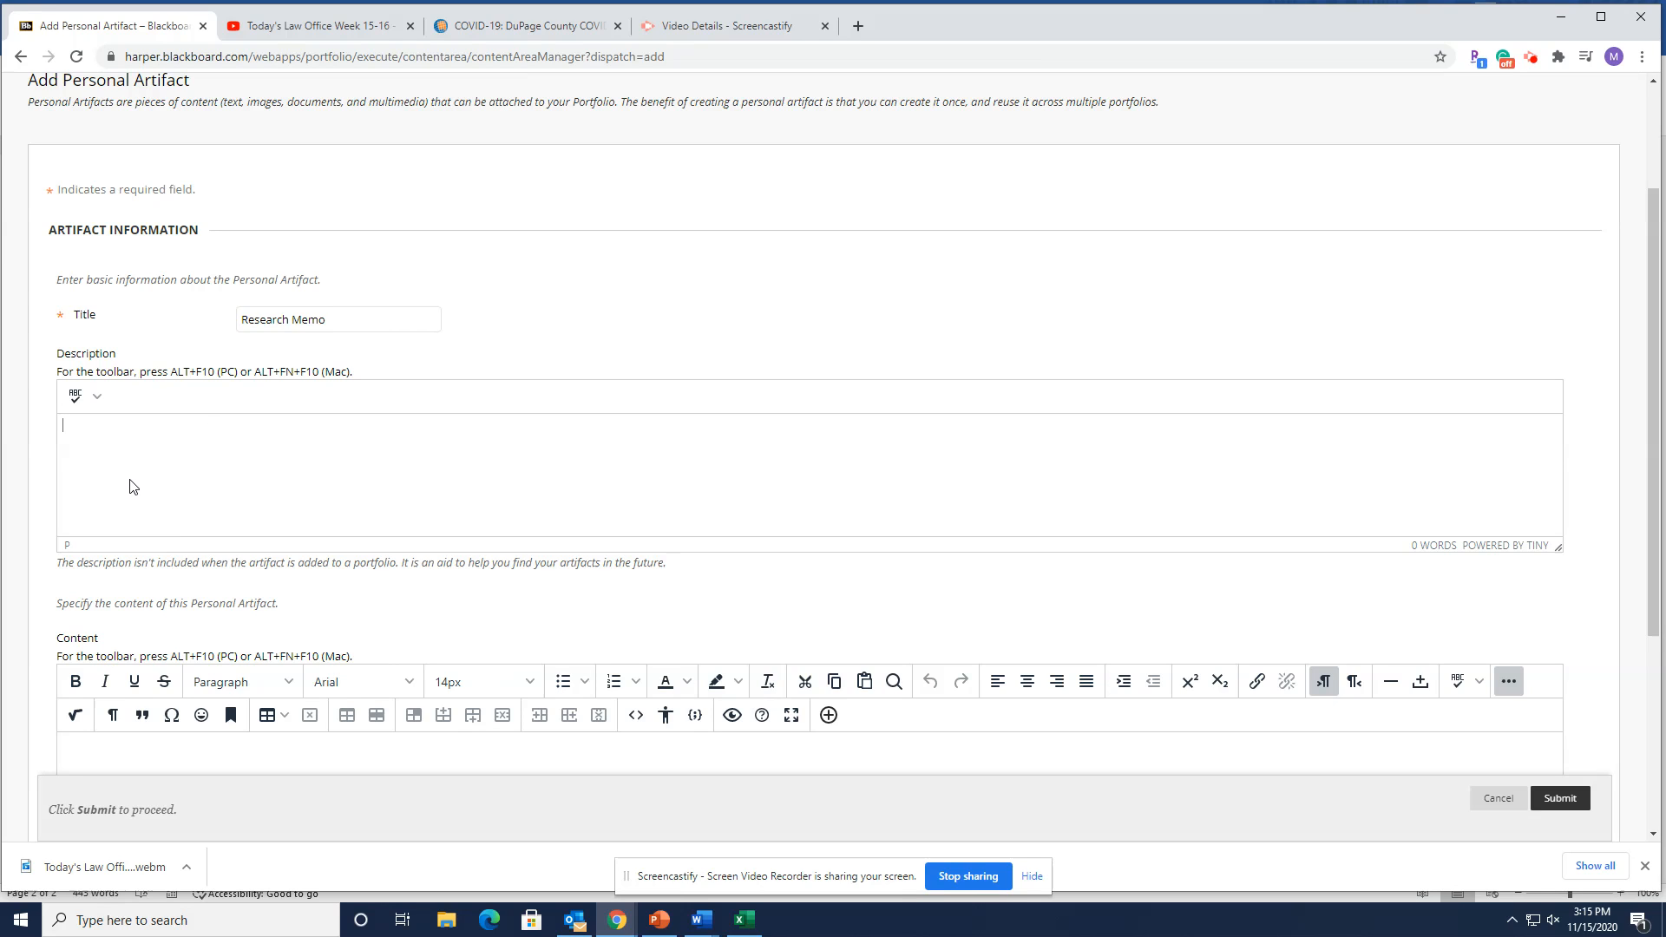
scroll(357, 480, "down", 2)
left_click(298, 599)
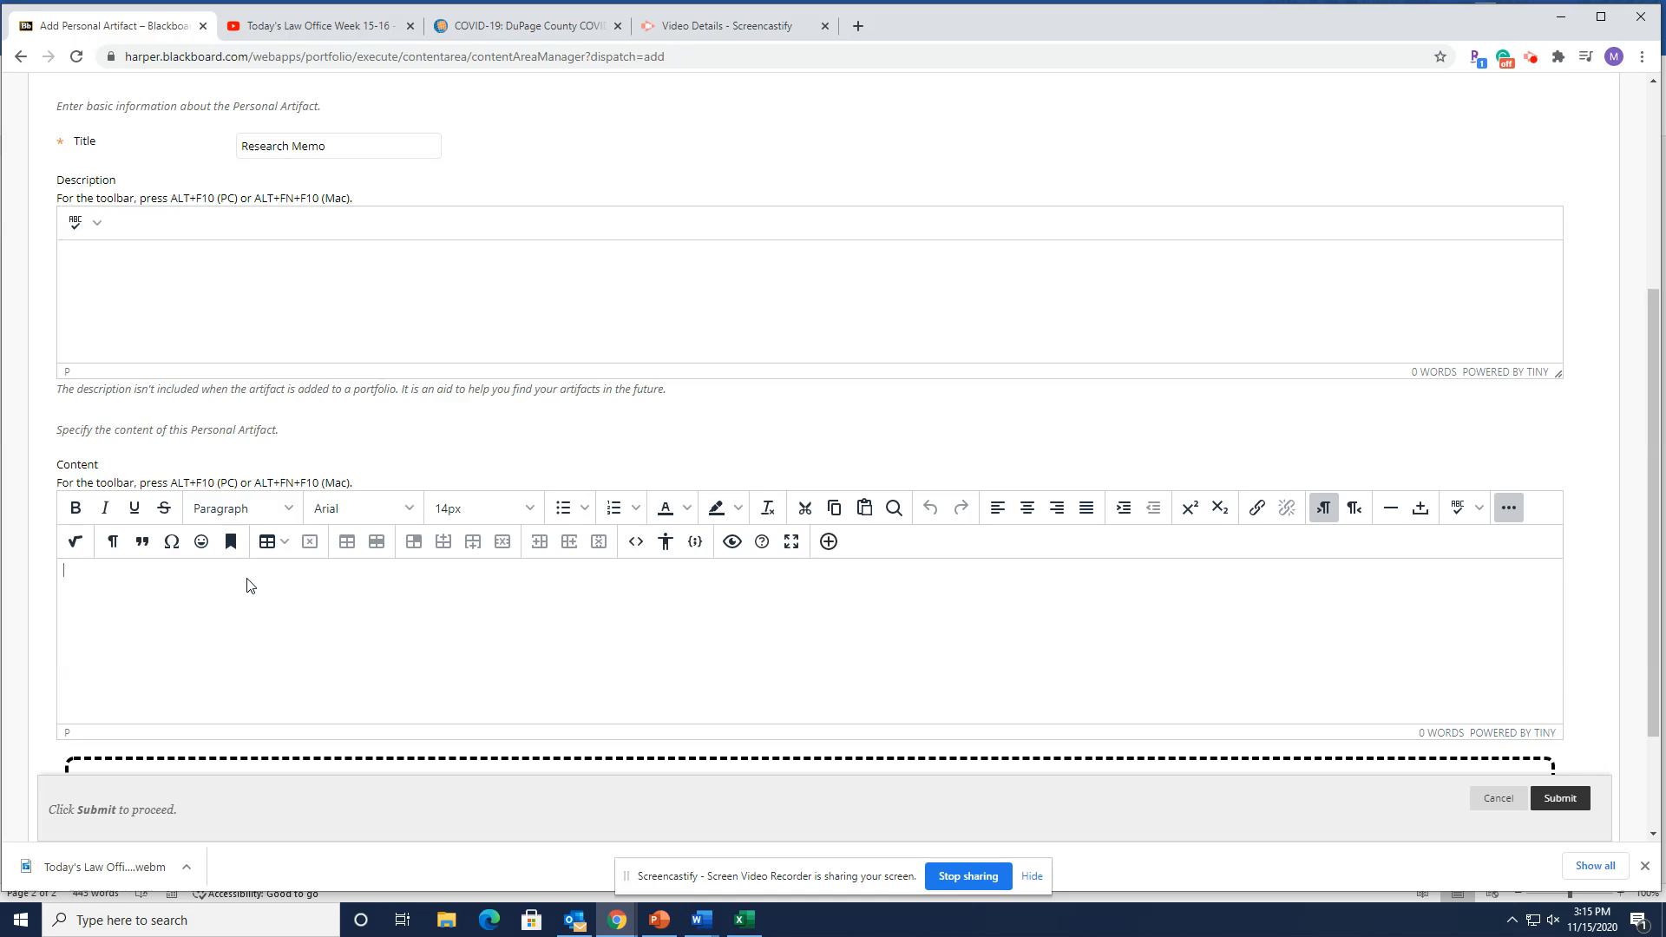
type("this")
key("Delete")
type("This is a research memo I wrote in my legal research class at Harper College.")
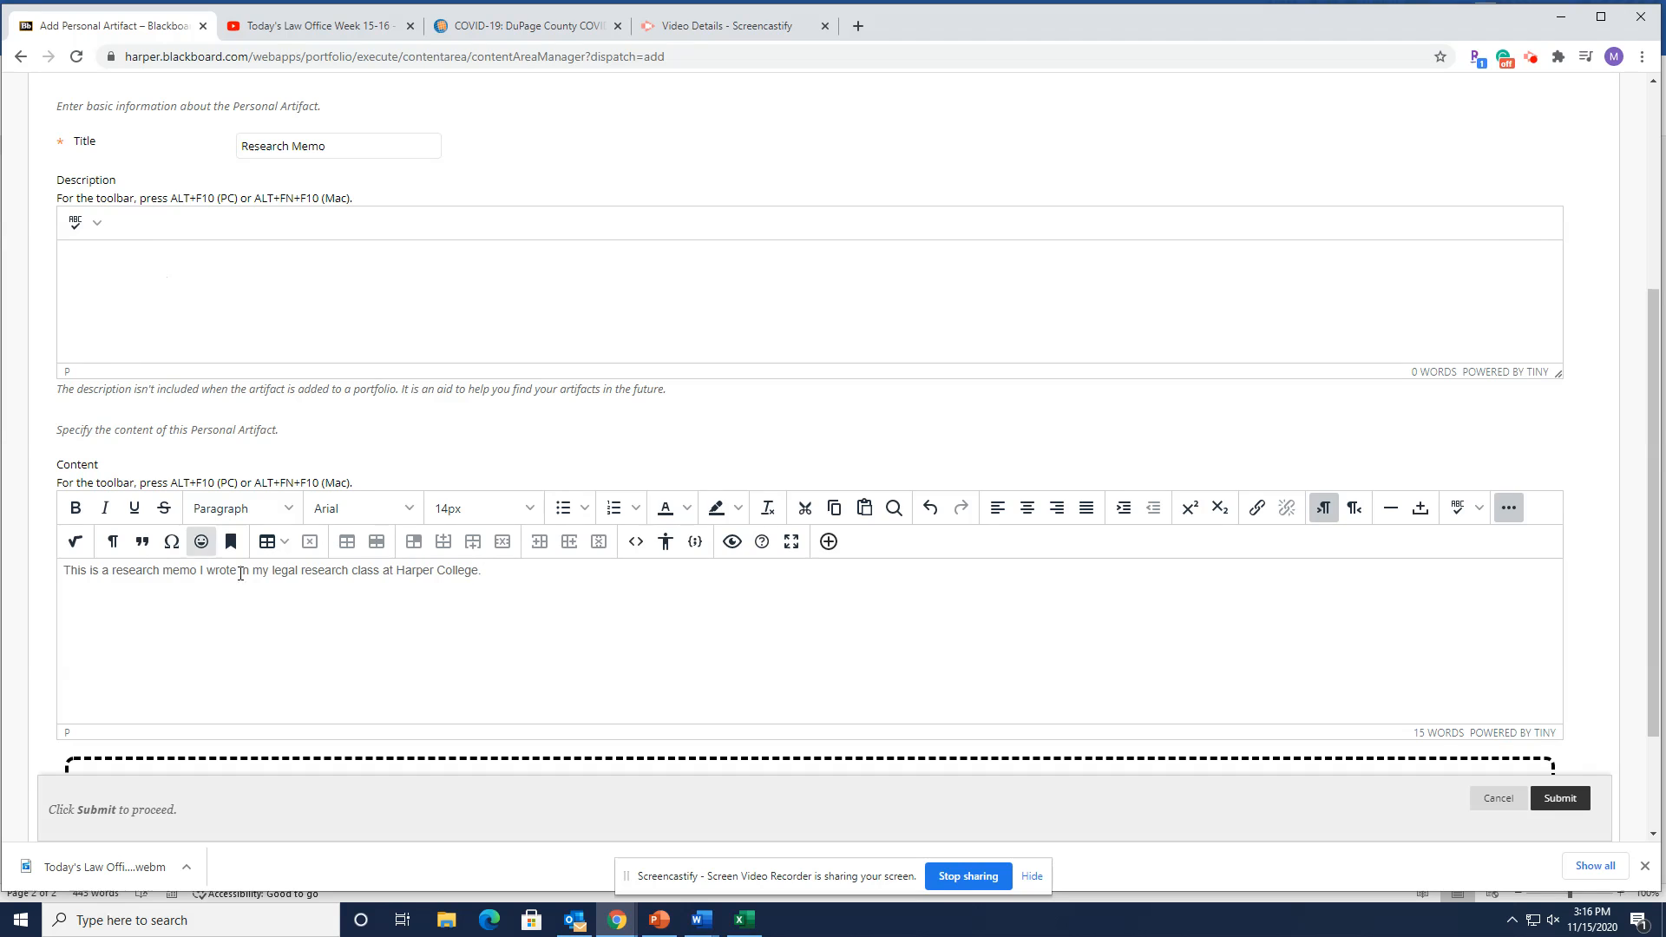
Step: Attach the local file "How to Share an ePortfolio Link" to the Research Memo artifact and submit it
scroll(651, 654, "down", 2)
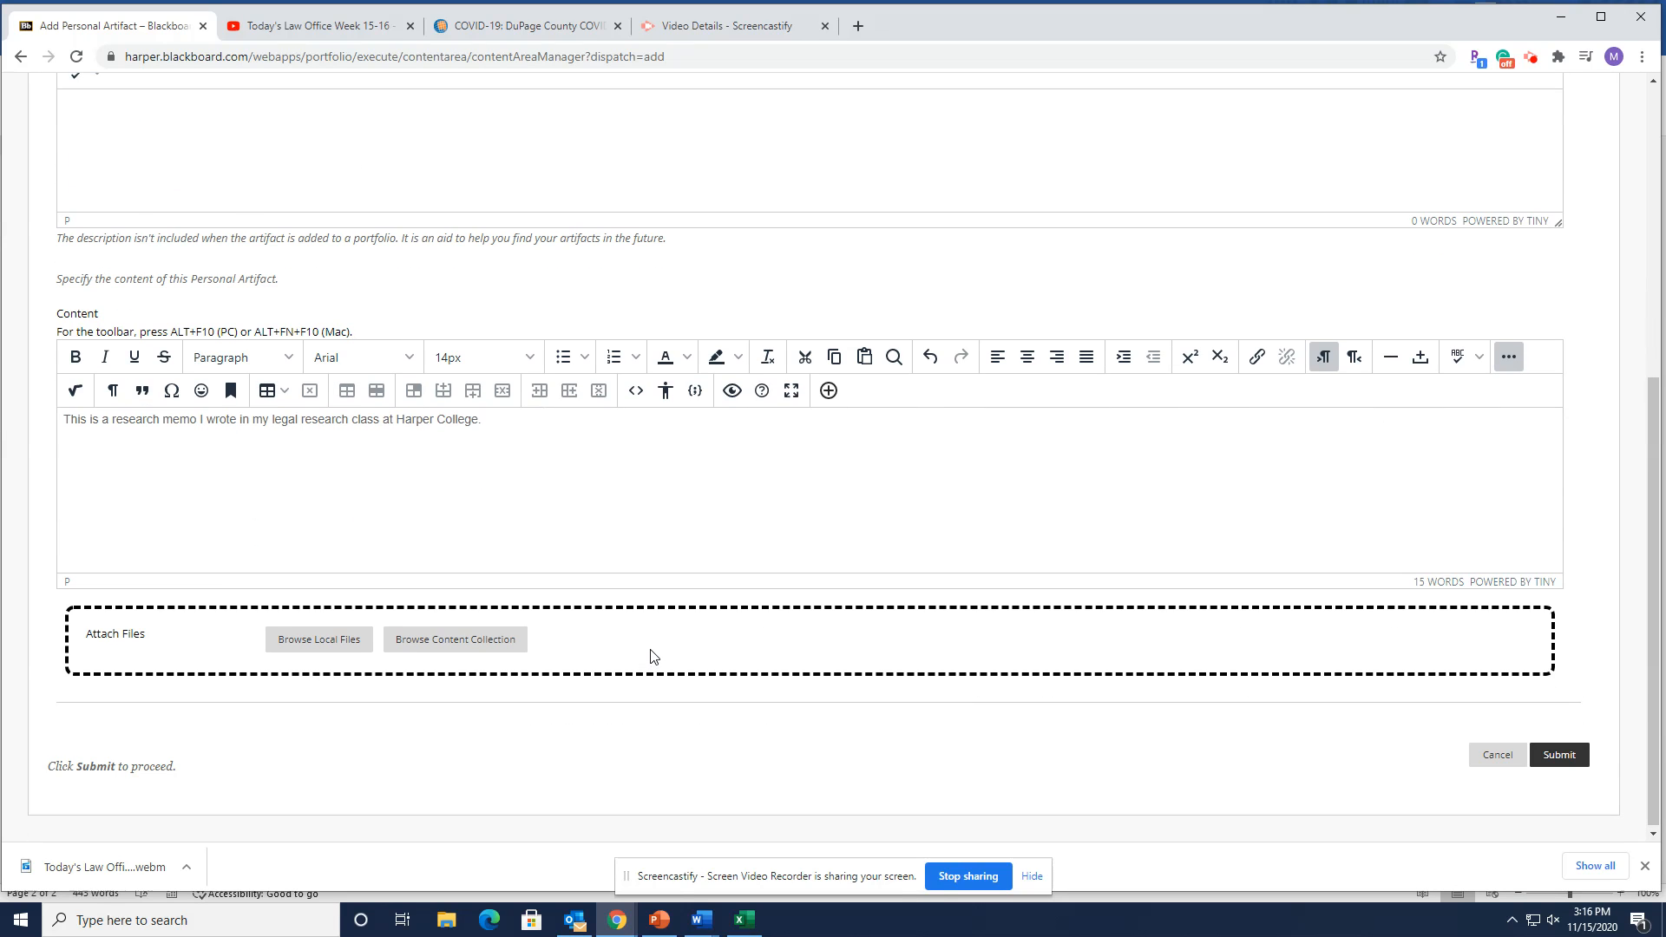
left_click(302, 641)
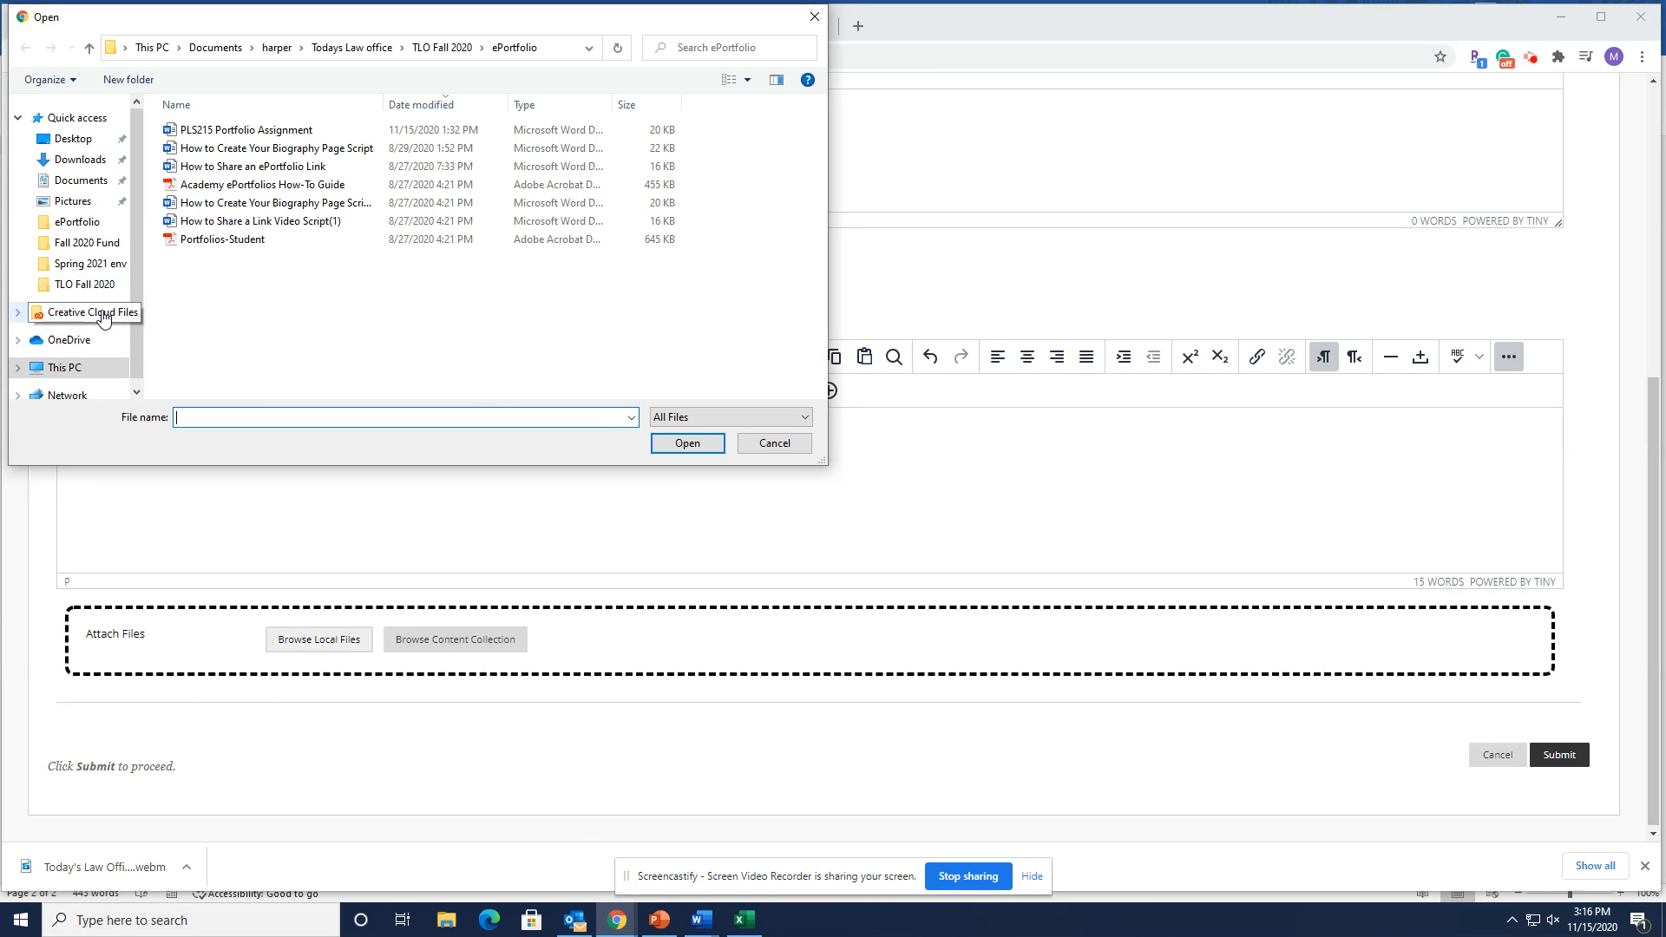
left_click(254, 166)
left_click(685, 449)
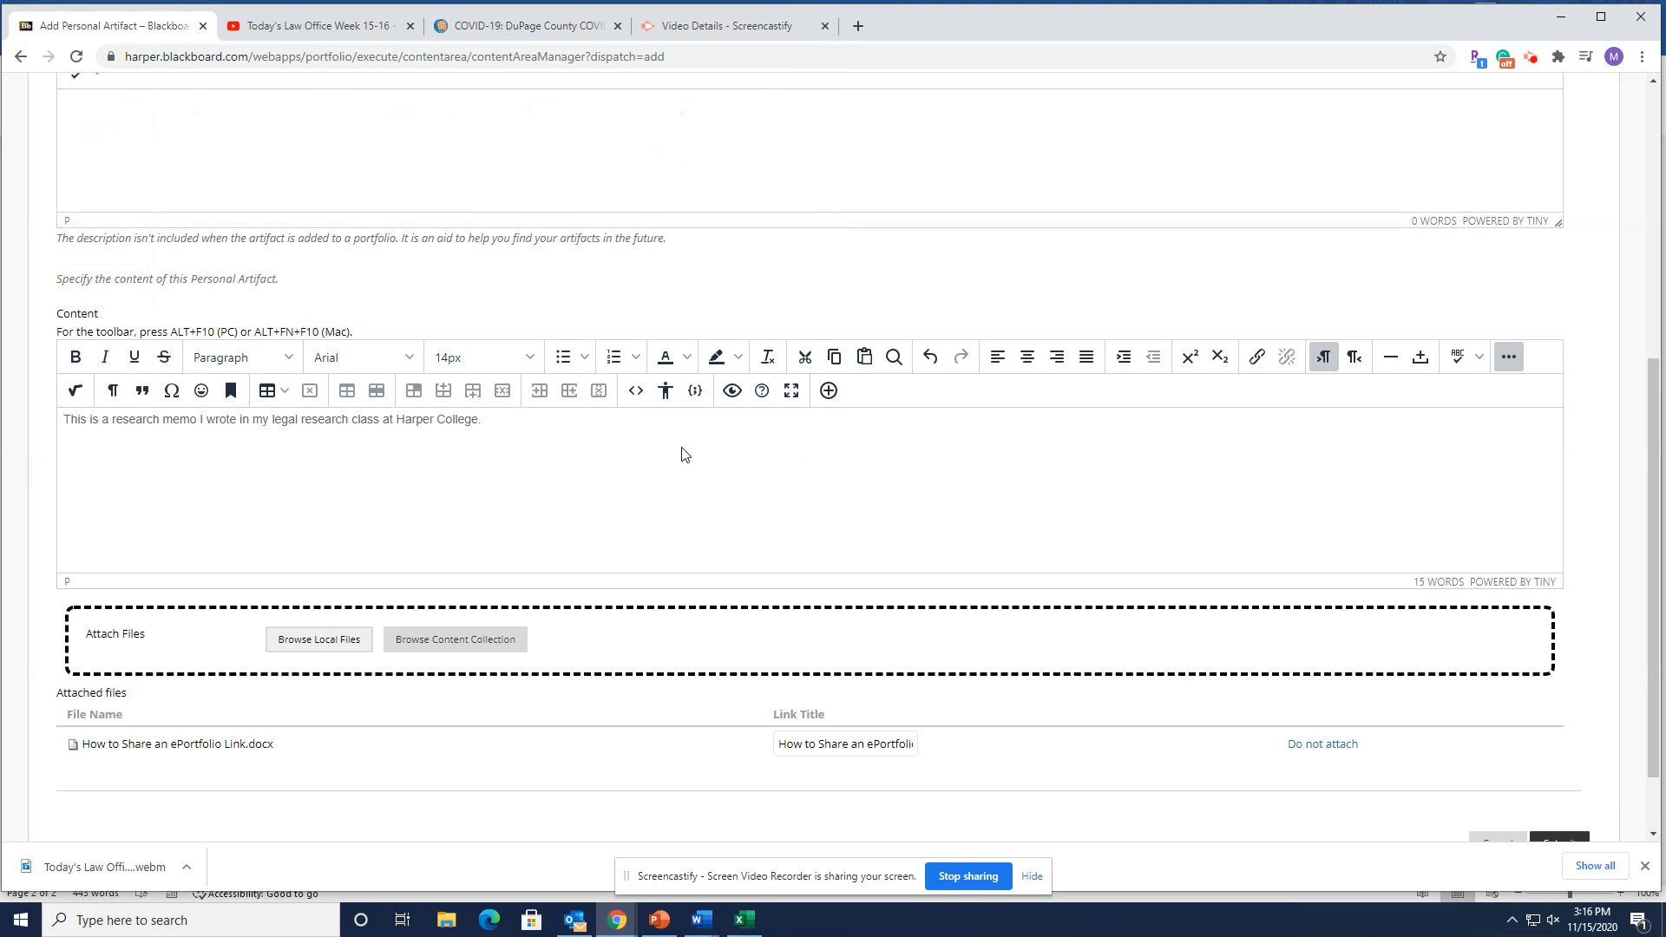
scroll(1319, 712, "down", 1)
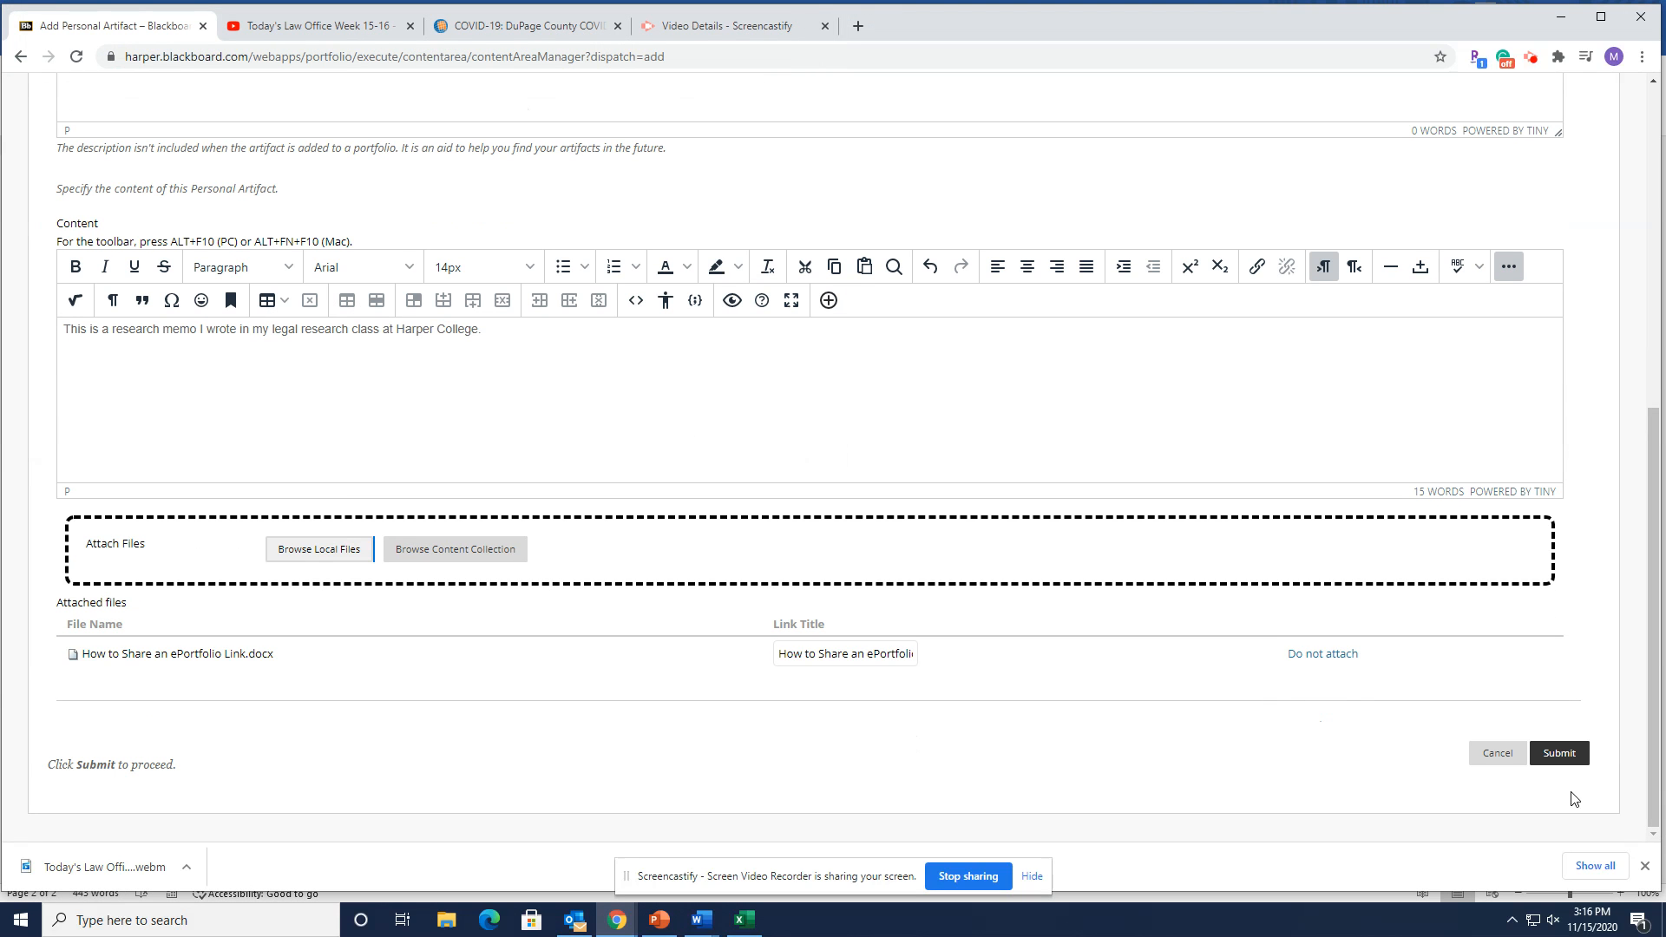
left_click(1562, 761)
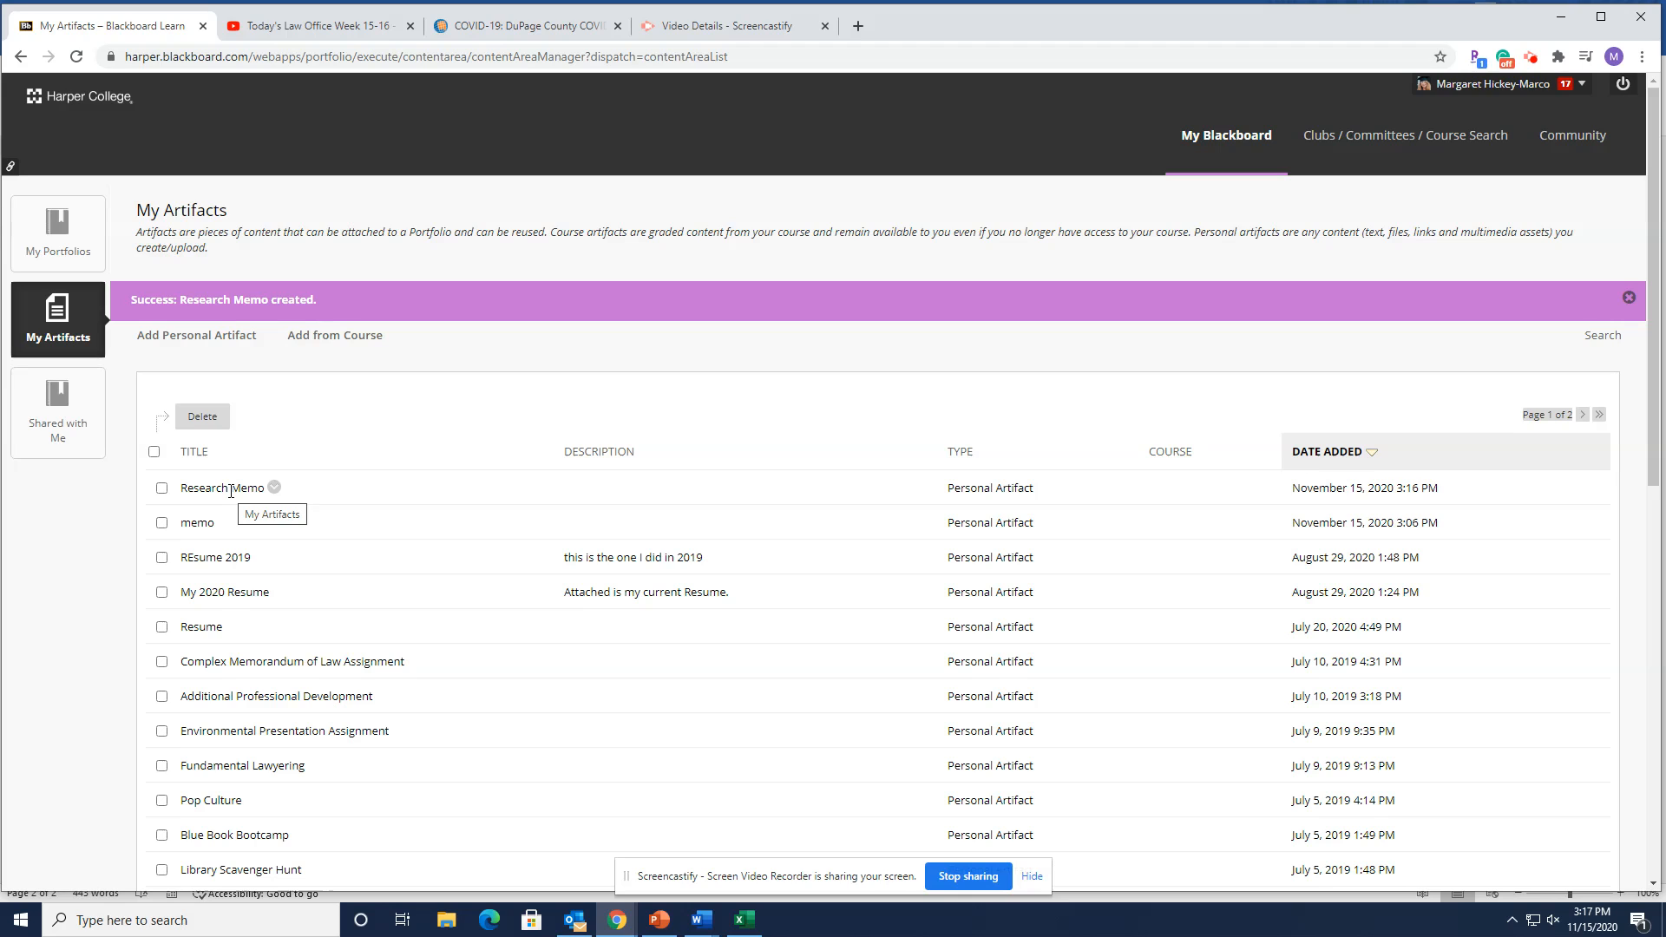
Step: Open the first portfolio in My Portfolios for editing and add a new page named "Work Samples"
left_click(34, 250)
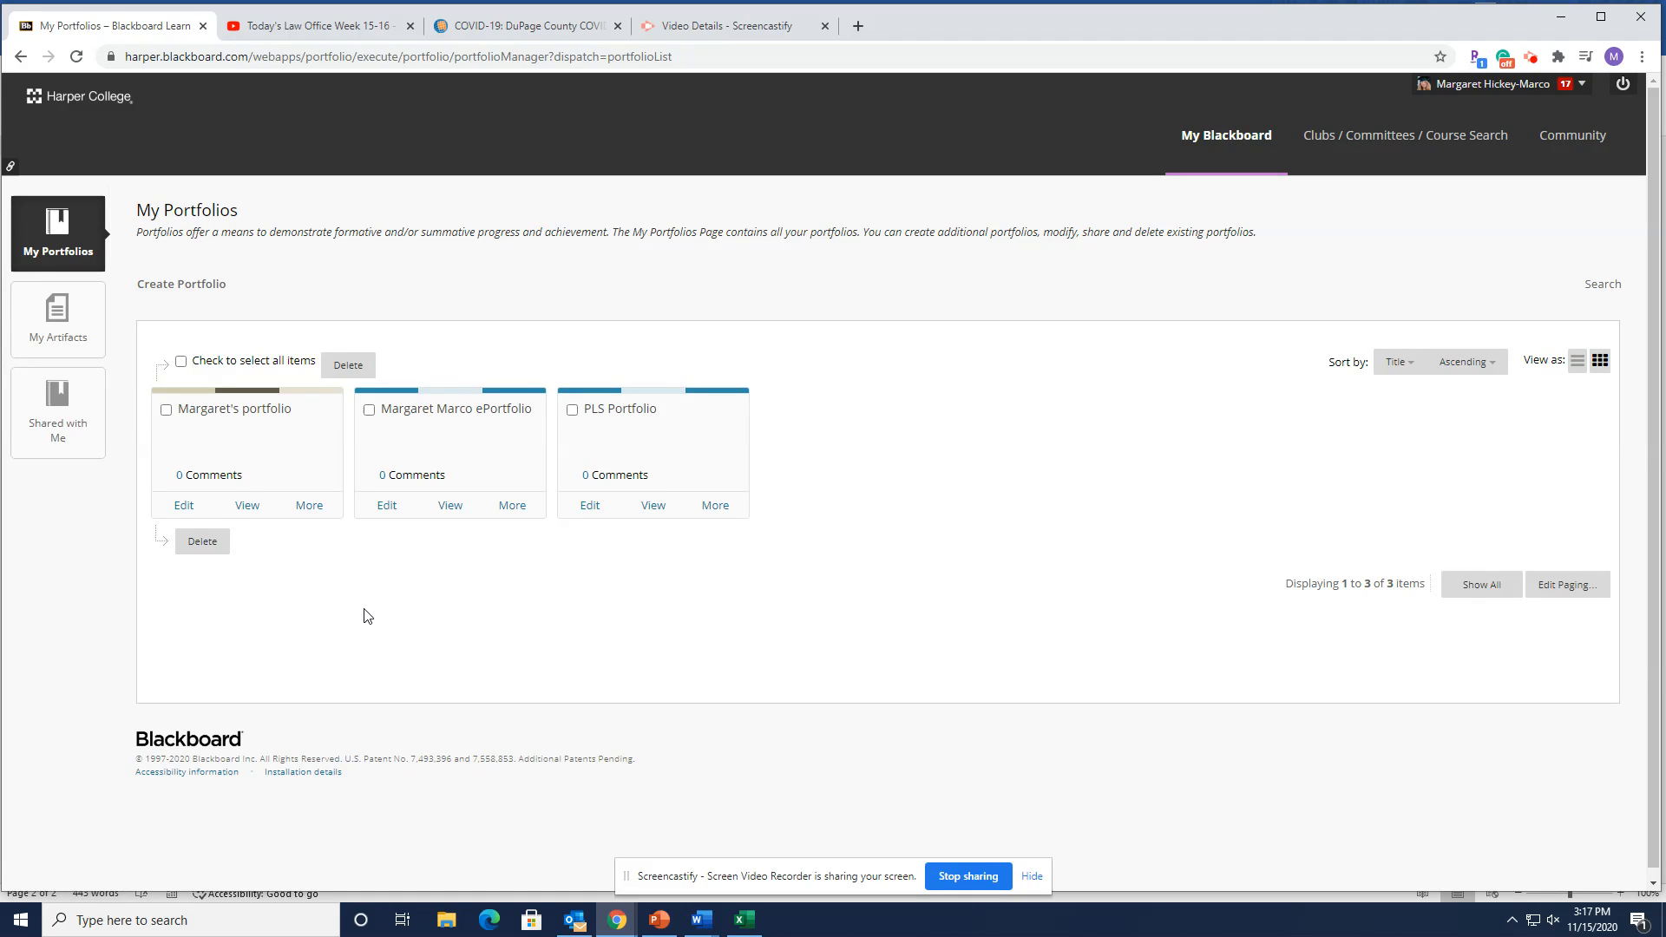
left_click(194, 507)
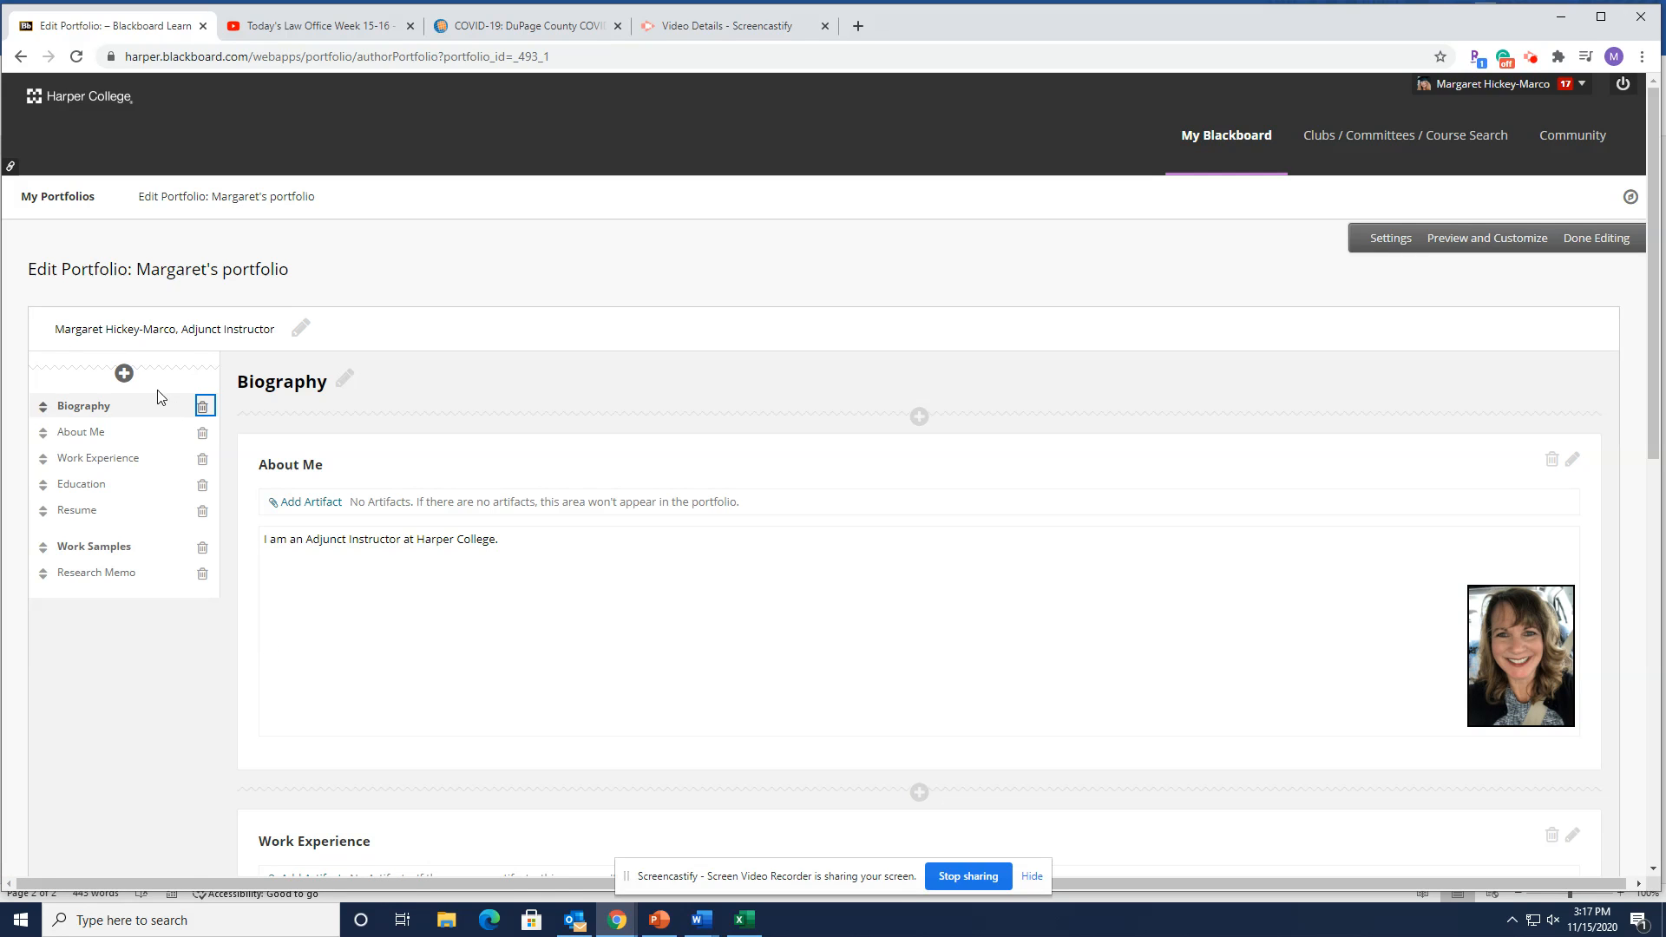
left_click(124, 374)
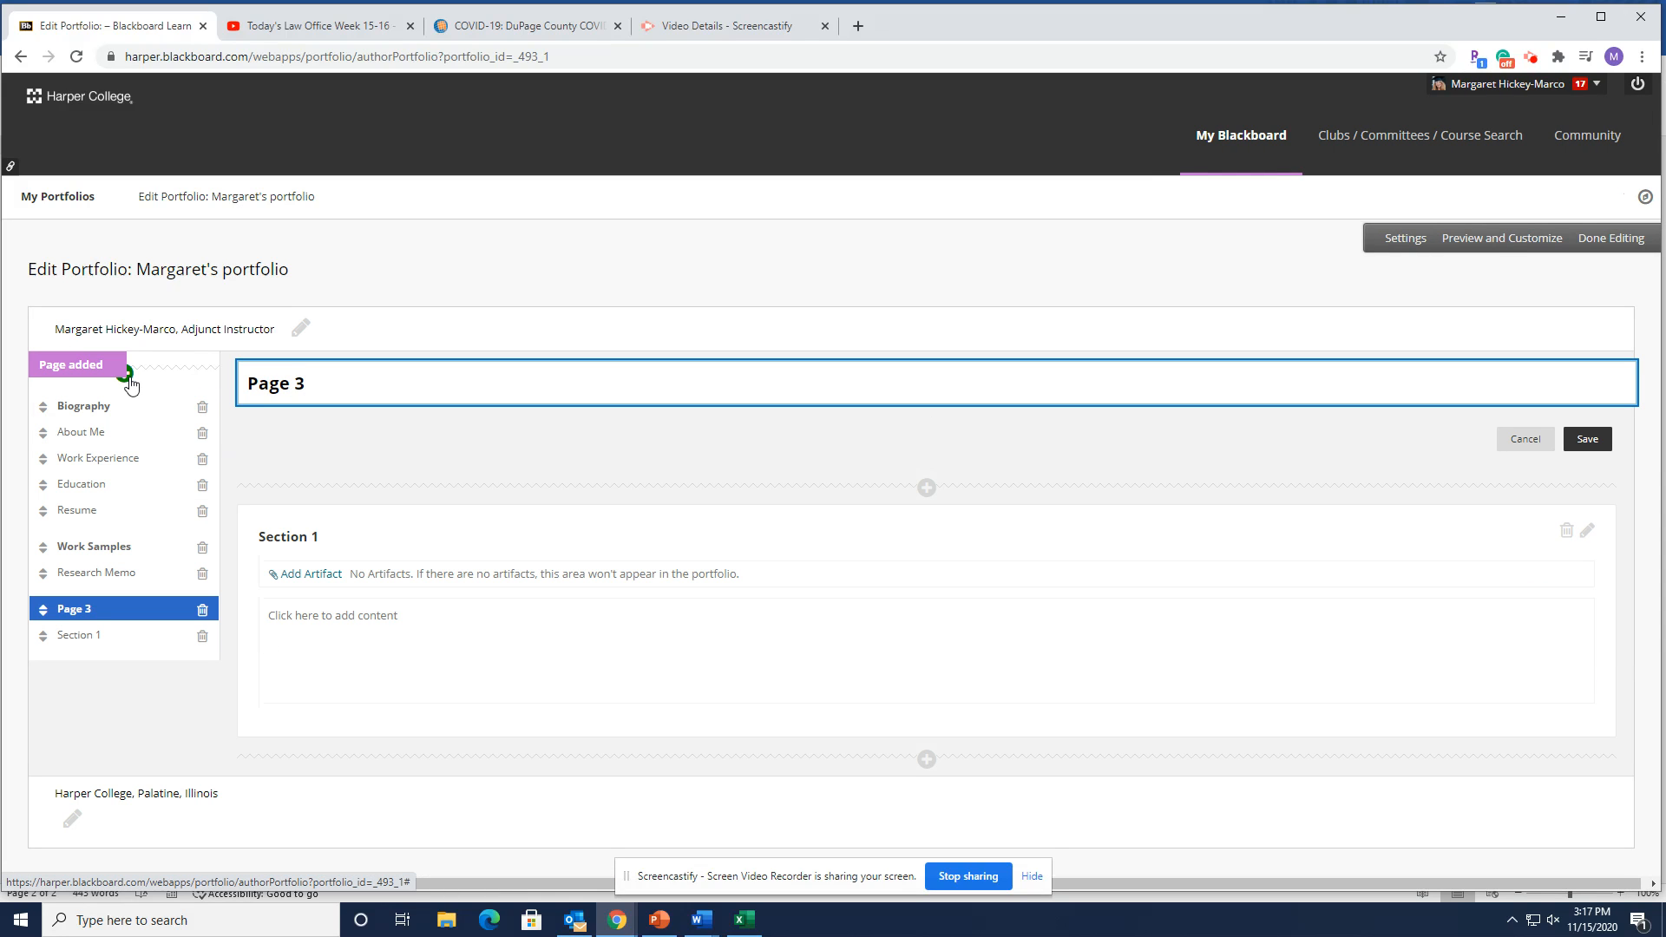
key("BackSpace")
key("BackSpace")
key("BackSpace")
key("BackSpace")
key("BackSpace")
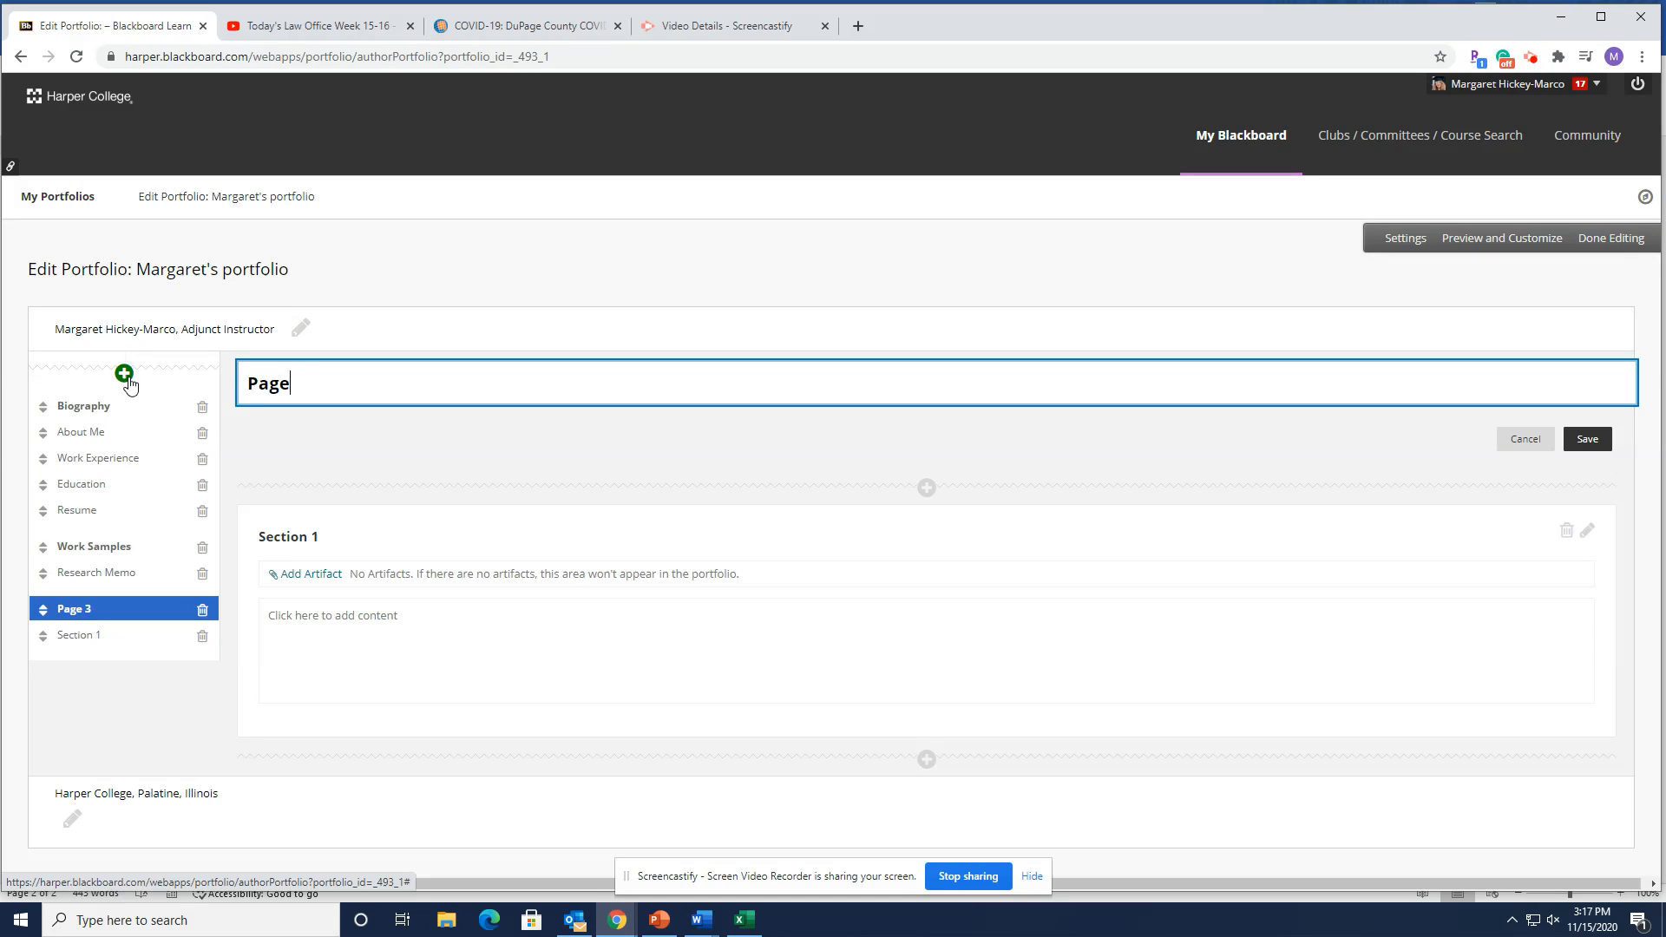
type("Work Samples")
left_click(1581, 439)
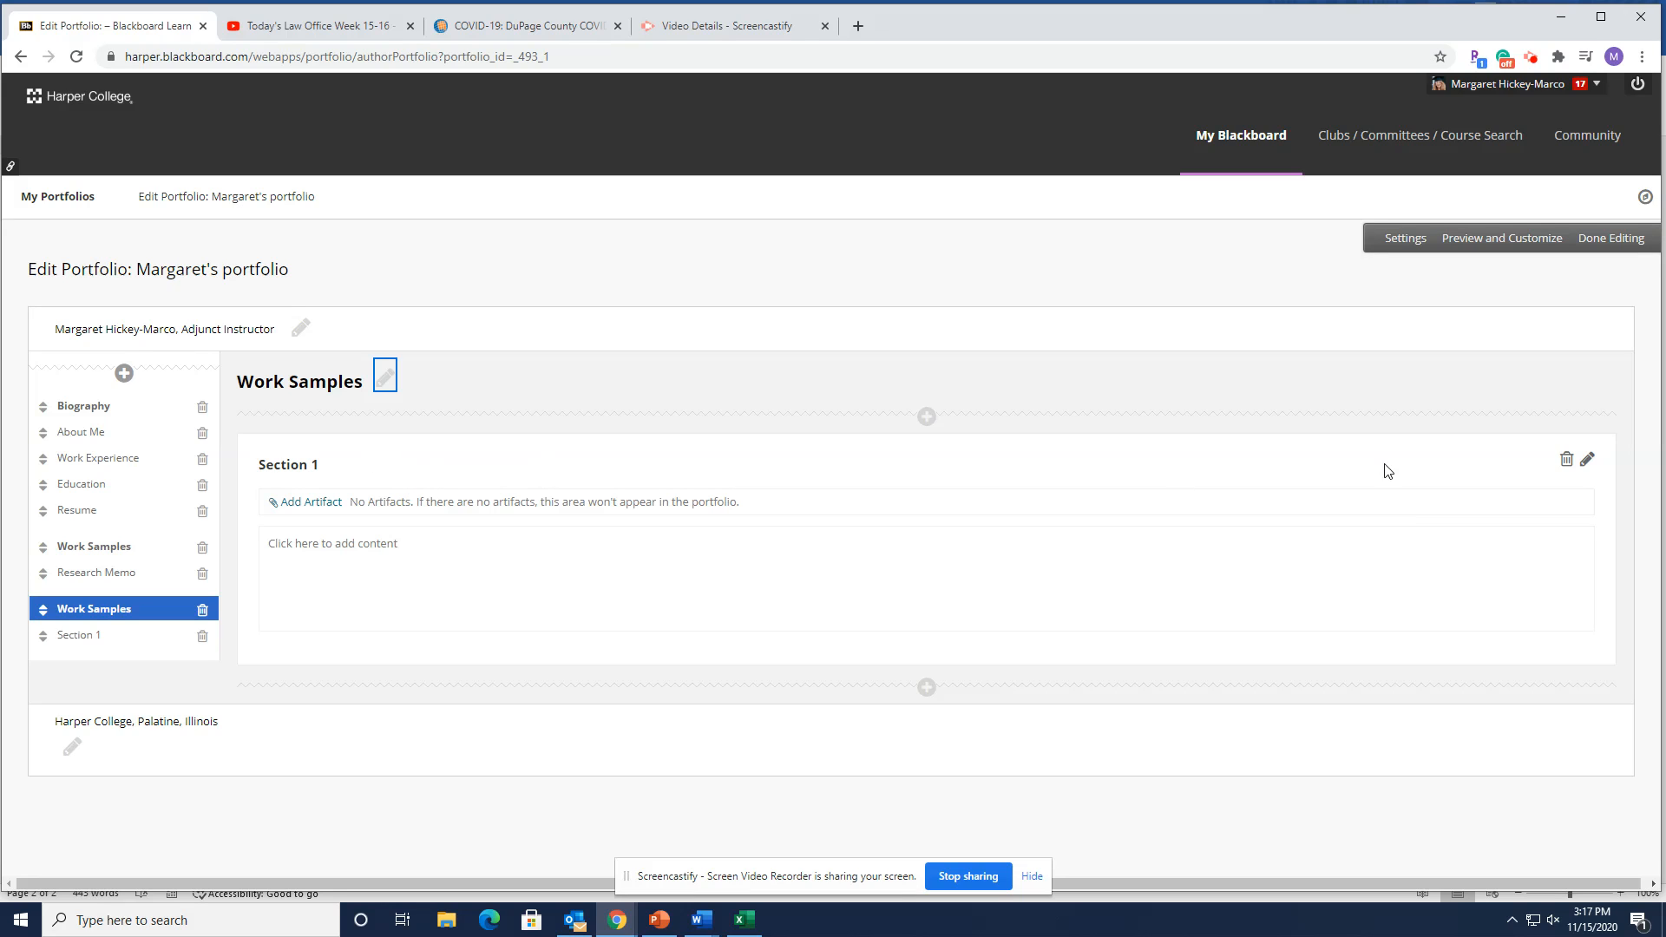
left_click(1587, 462)
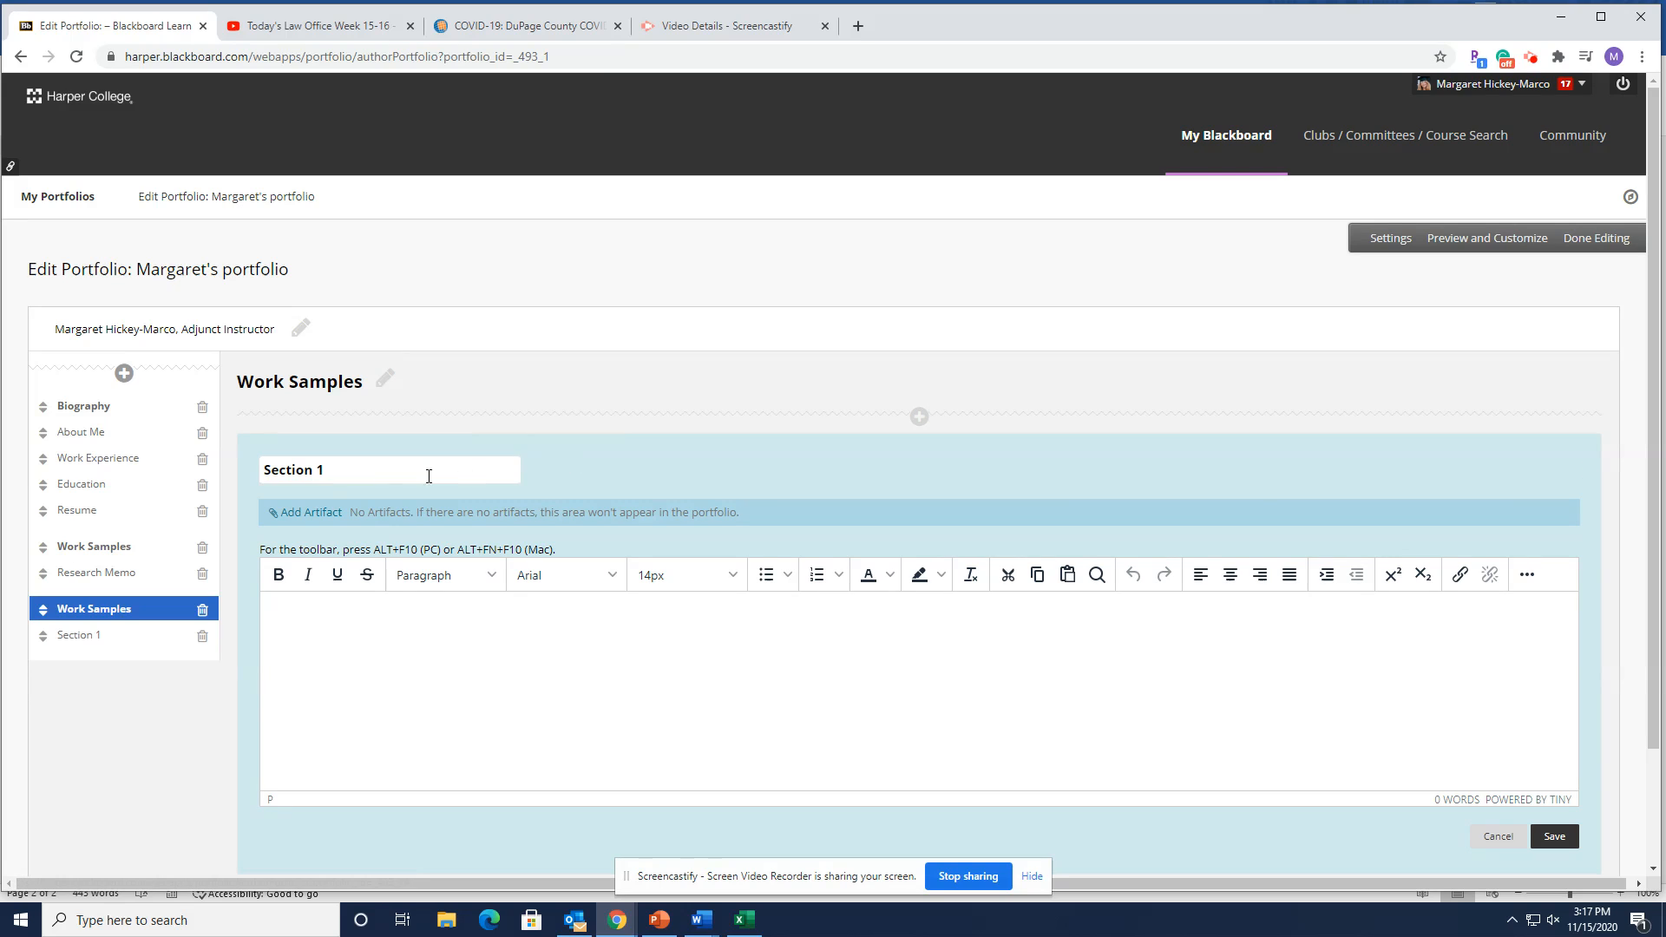
left_click(20, 56)
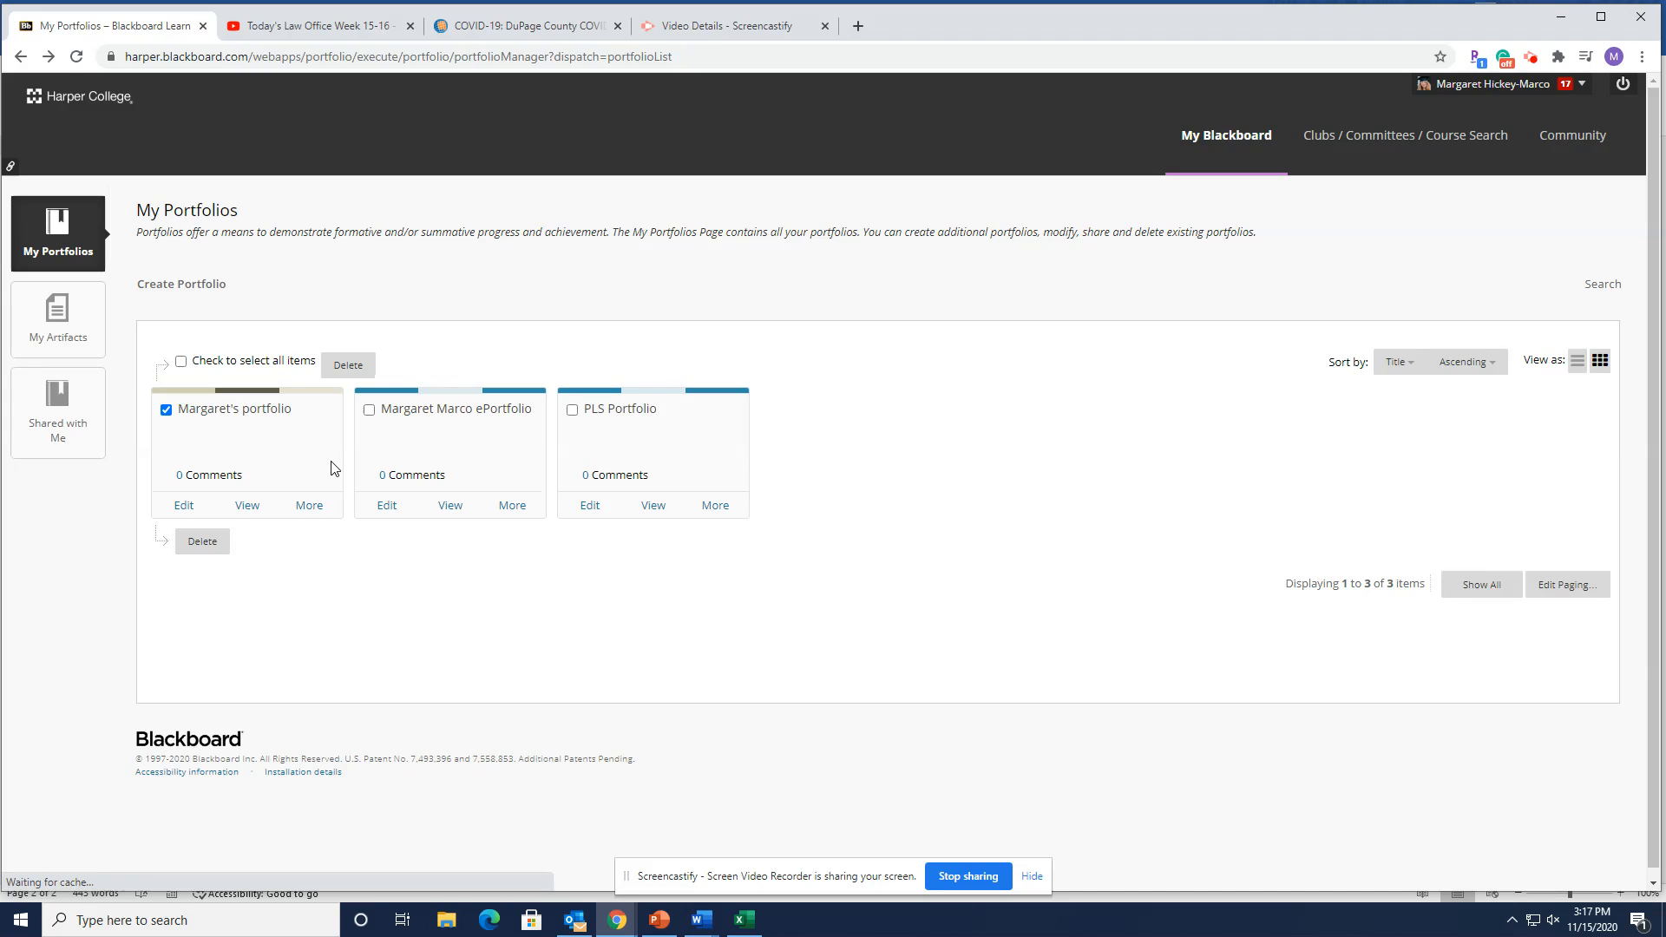
left_click(190, 512)
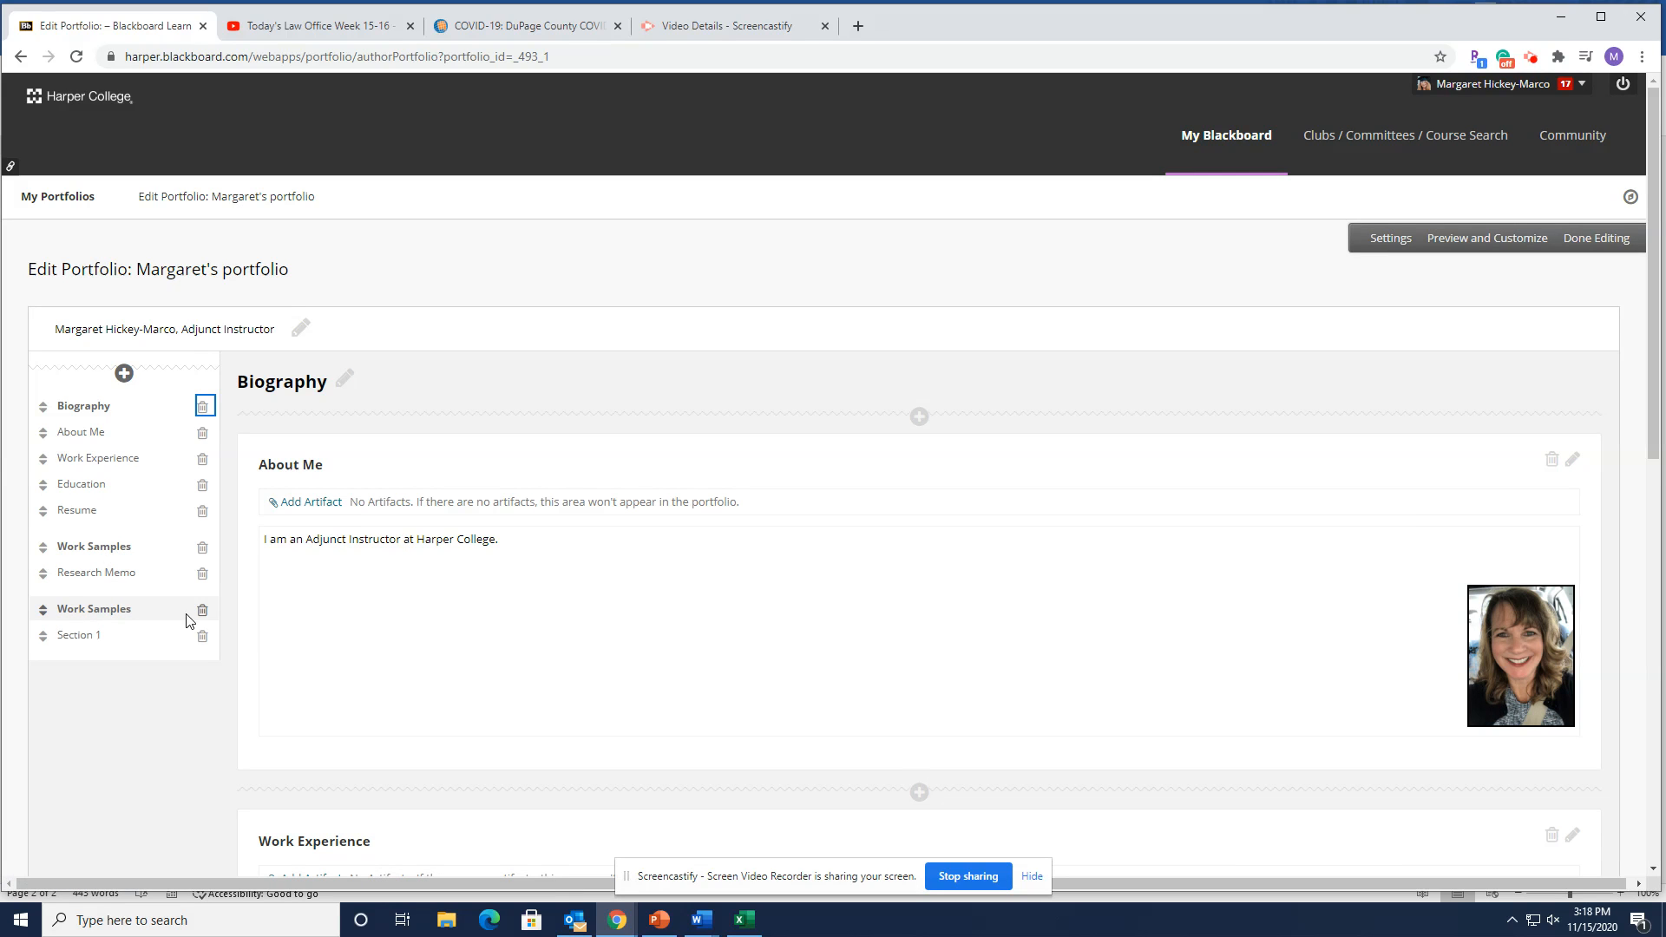
left_click(124, 612)
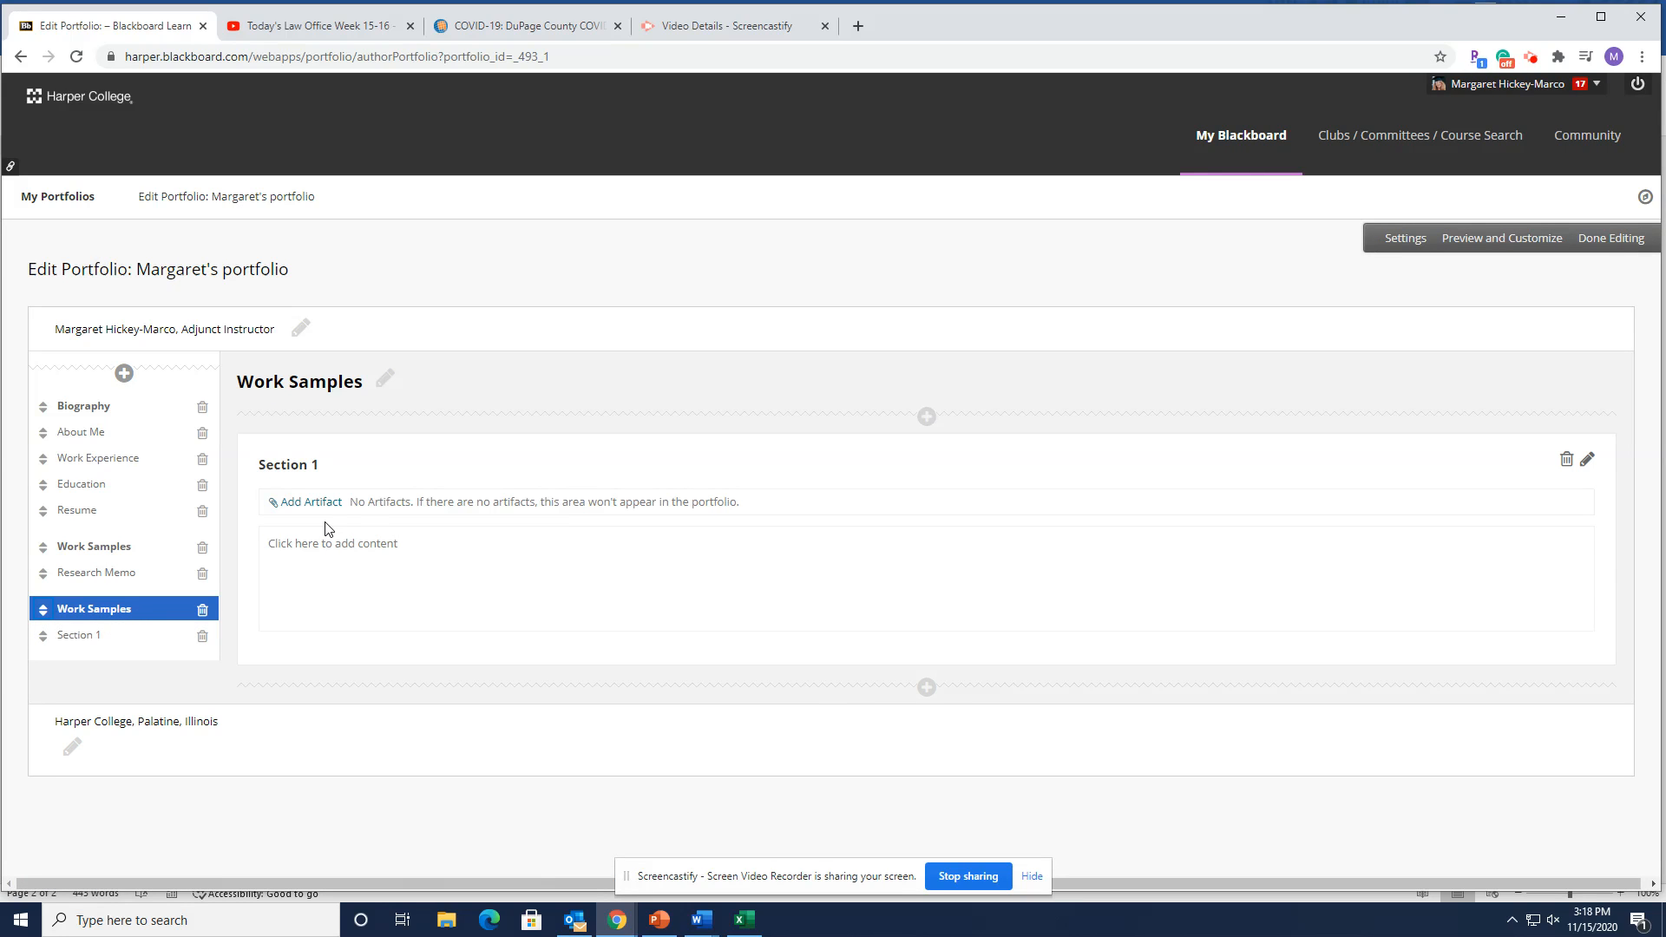
Step: Retitle Section 1 on the new Work Samples page as "Statement of Confidentiality"
left_click(1589, 462)
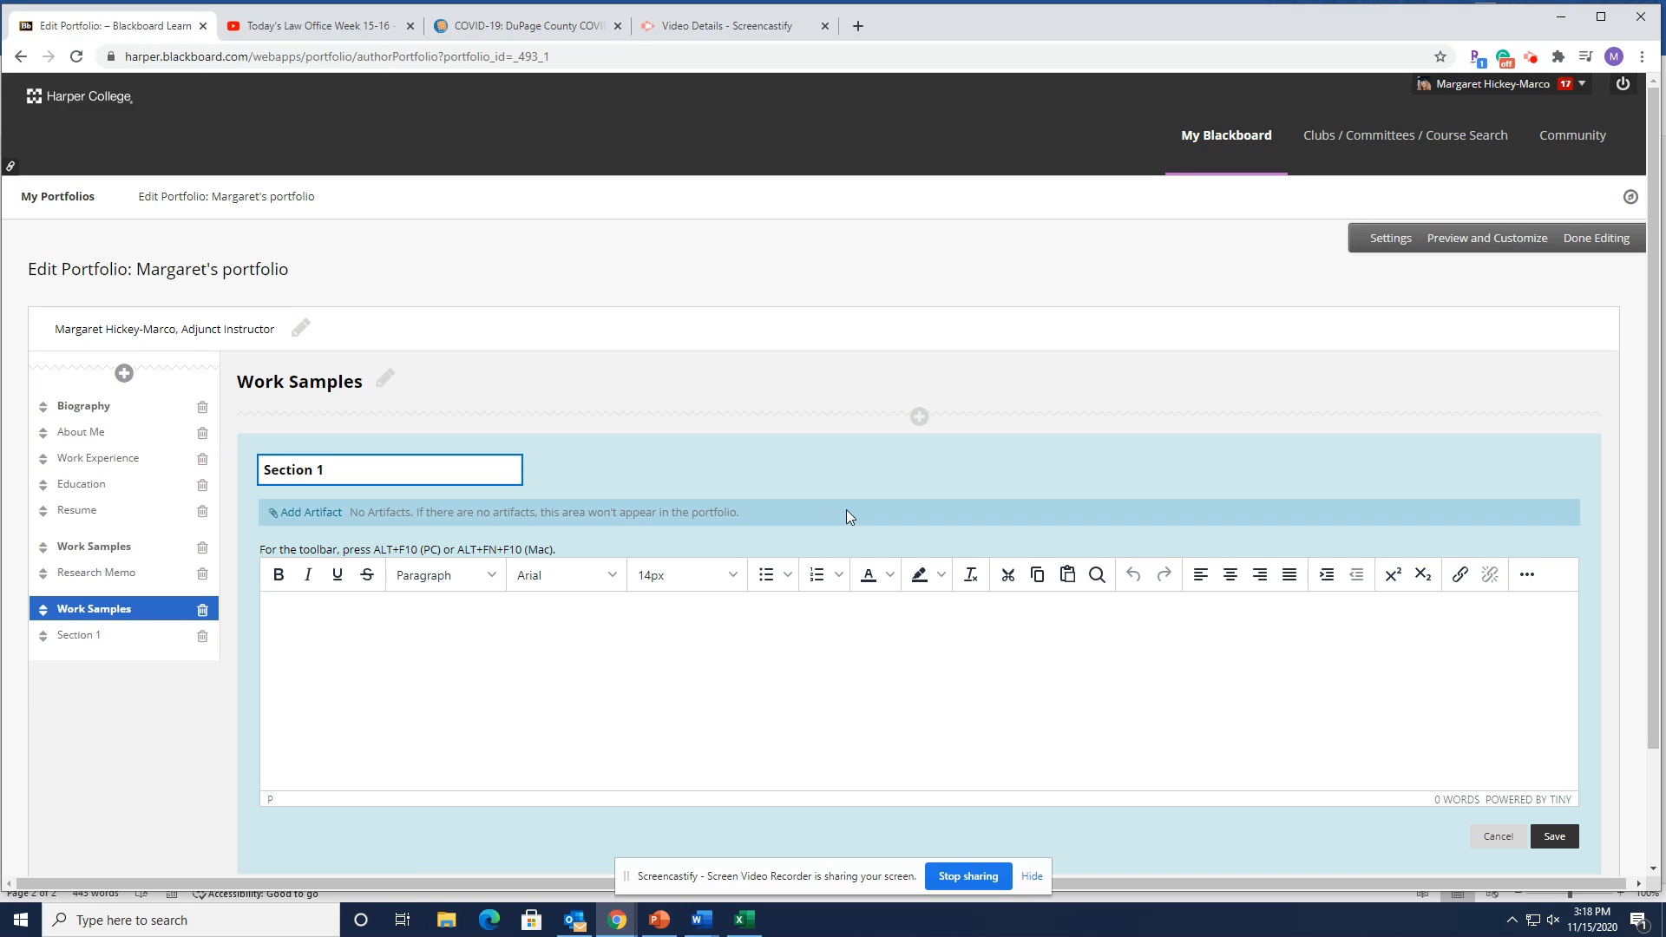
type("Statement of Confid")
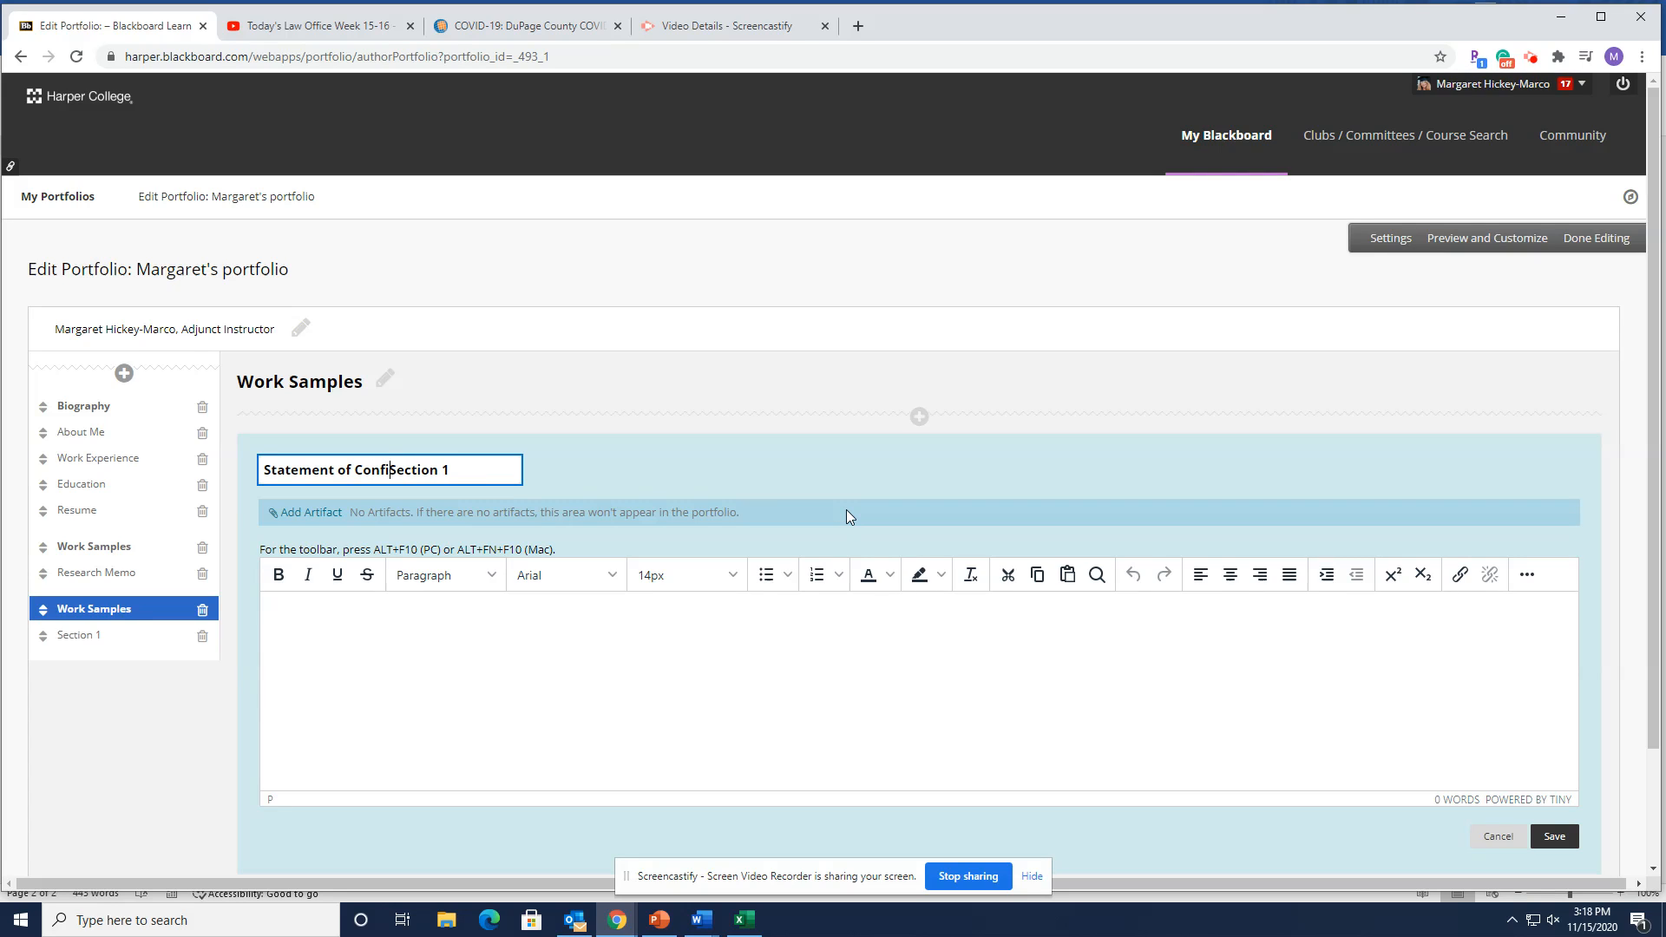
type("ent")
type("iality")
key("shift+End")
key("Delete")
Step: Enter the section text "Attached please find a Statement of Confidentiality regarding the materials posted in this ePortfolio" and save the section
left_click(533, 621)
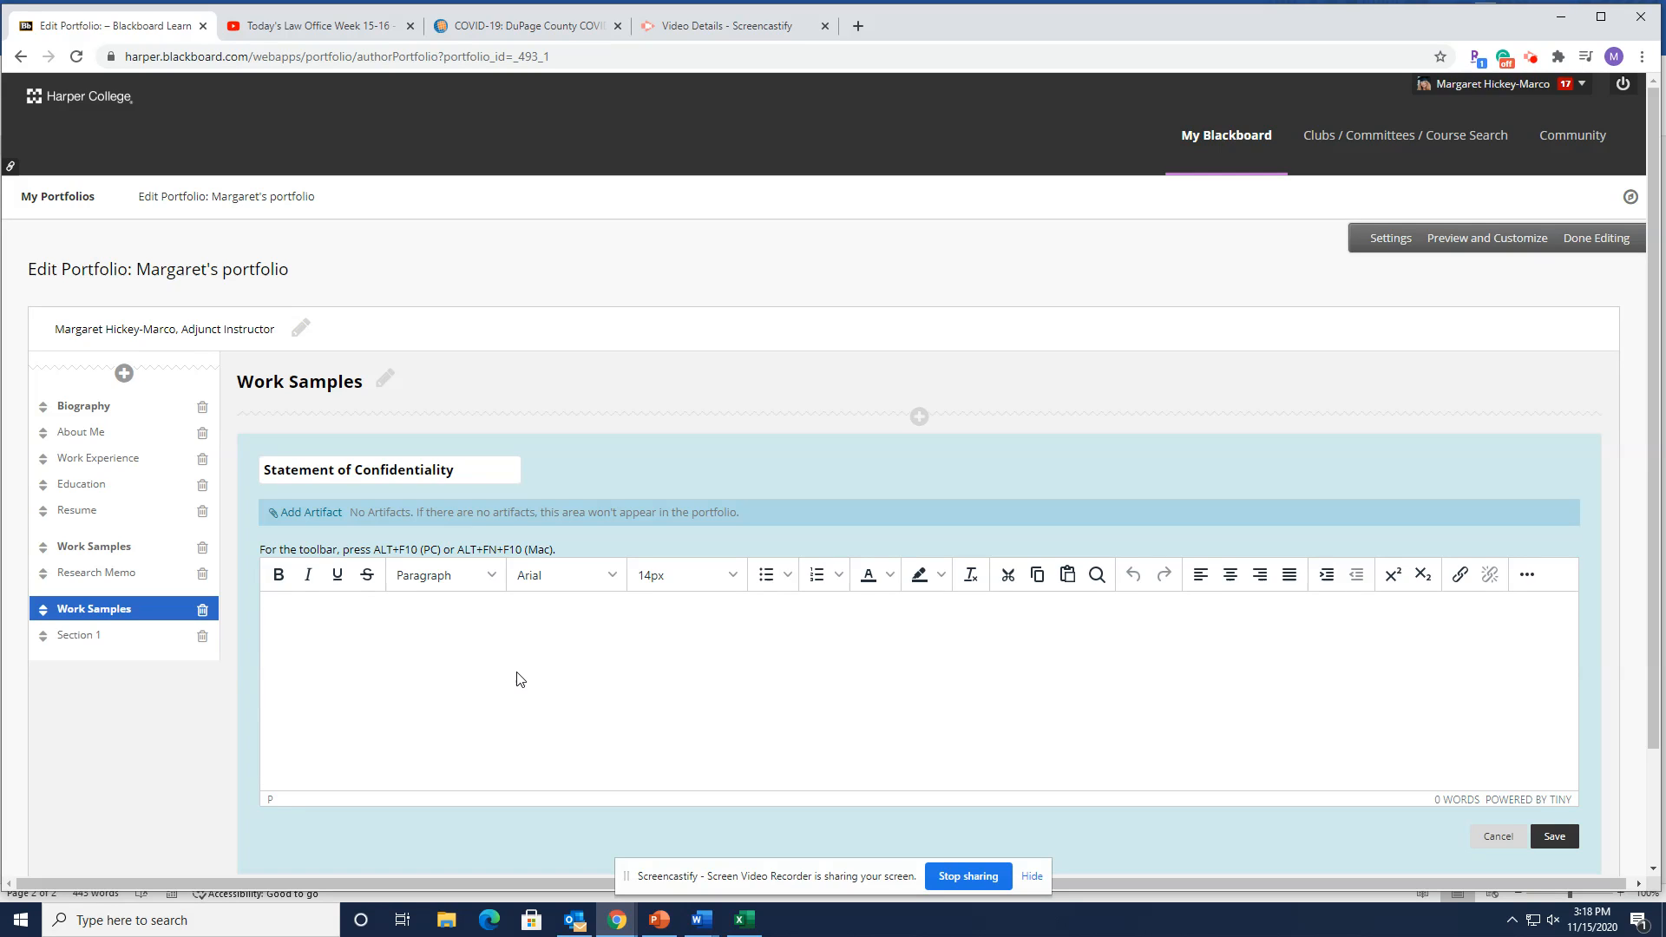
type("Attached please find a Statement of Confidenta")
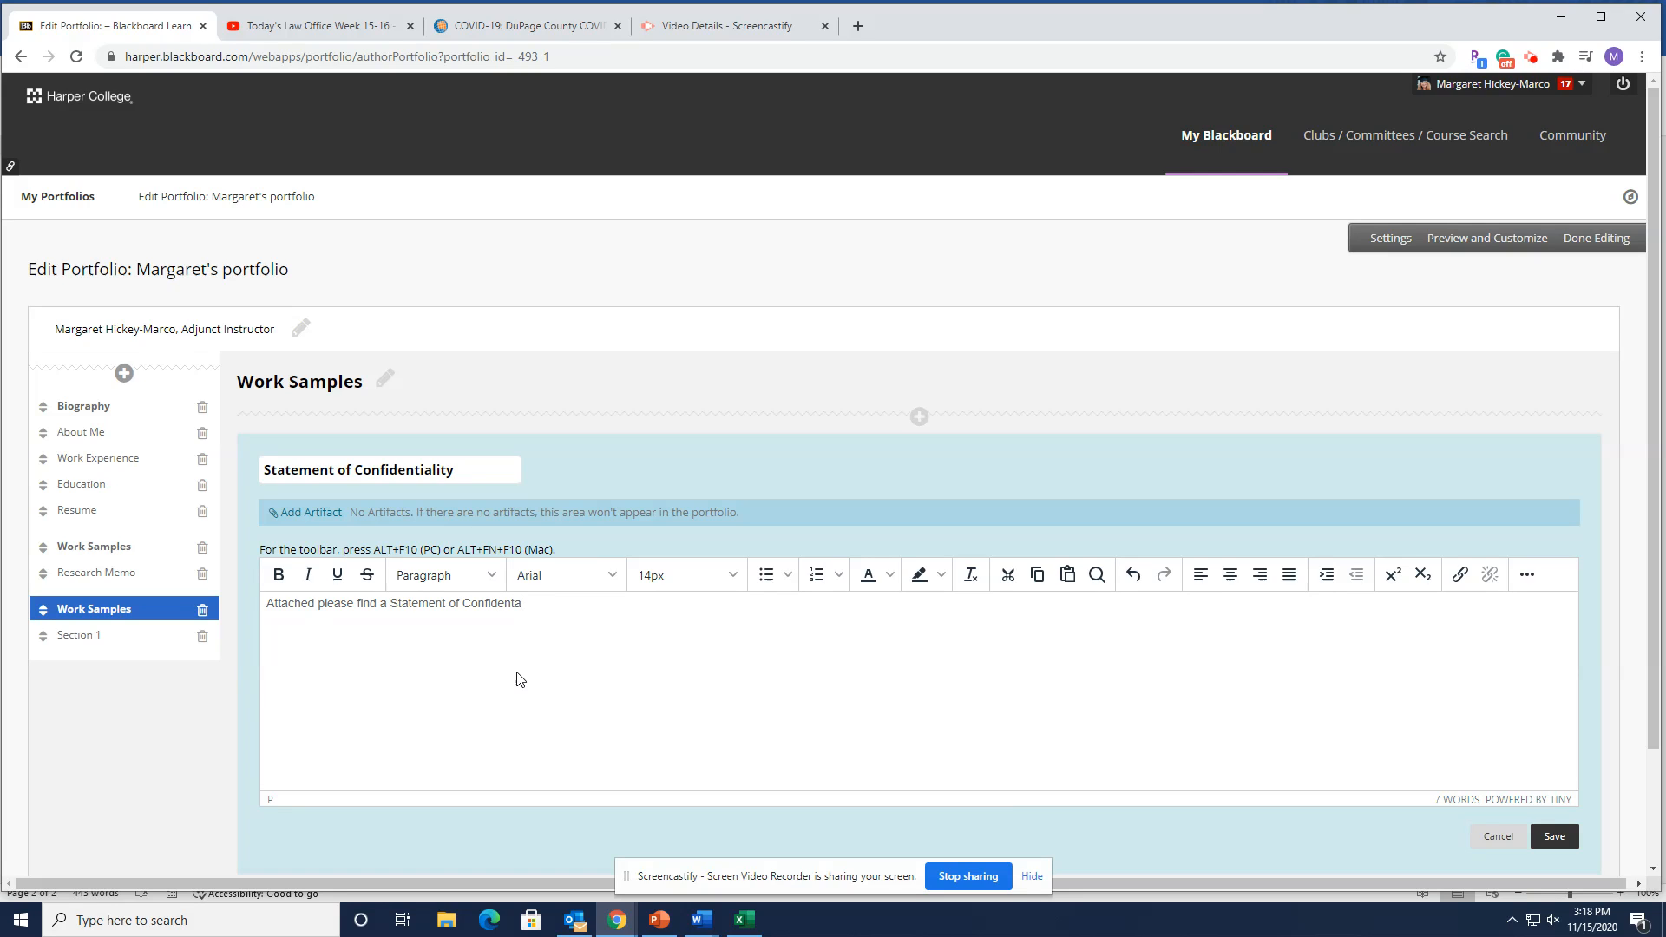
key("BackSpace")
type("iality regarding the m")
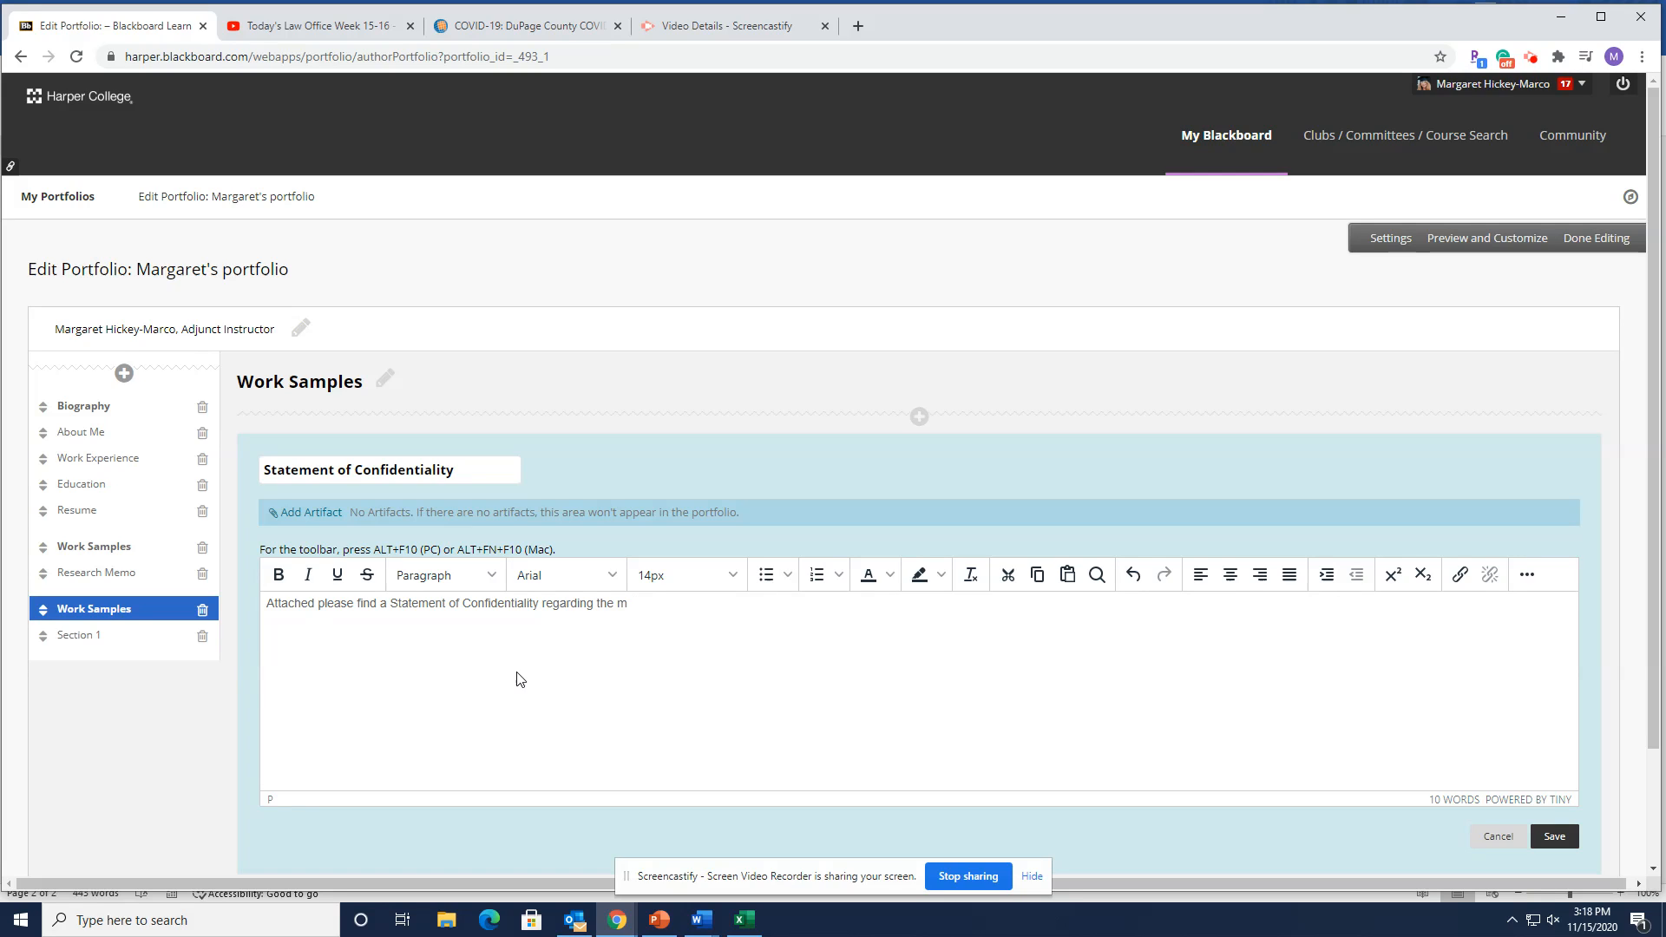
type("stterials posted in this ePo")
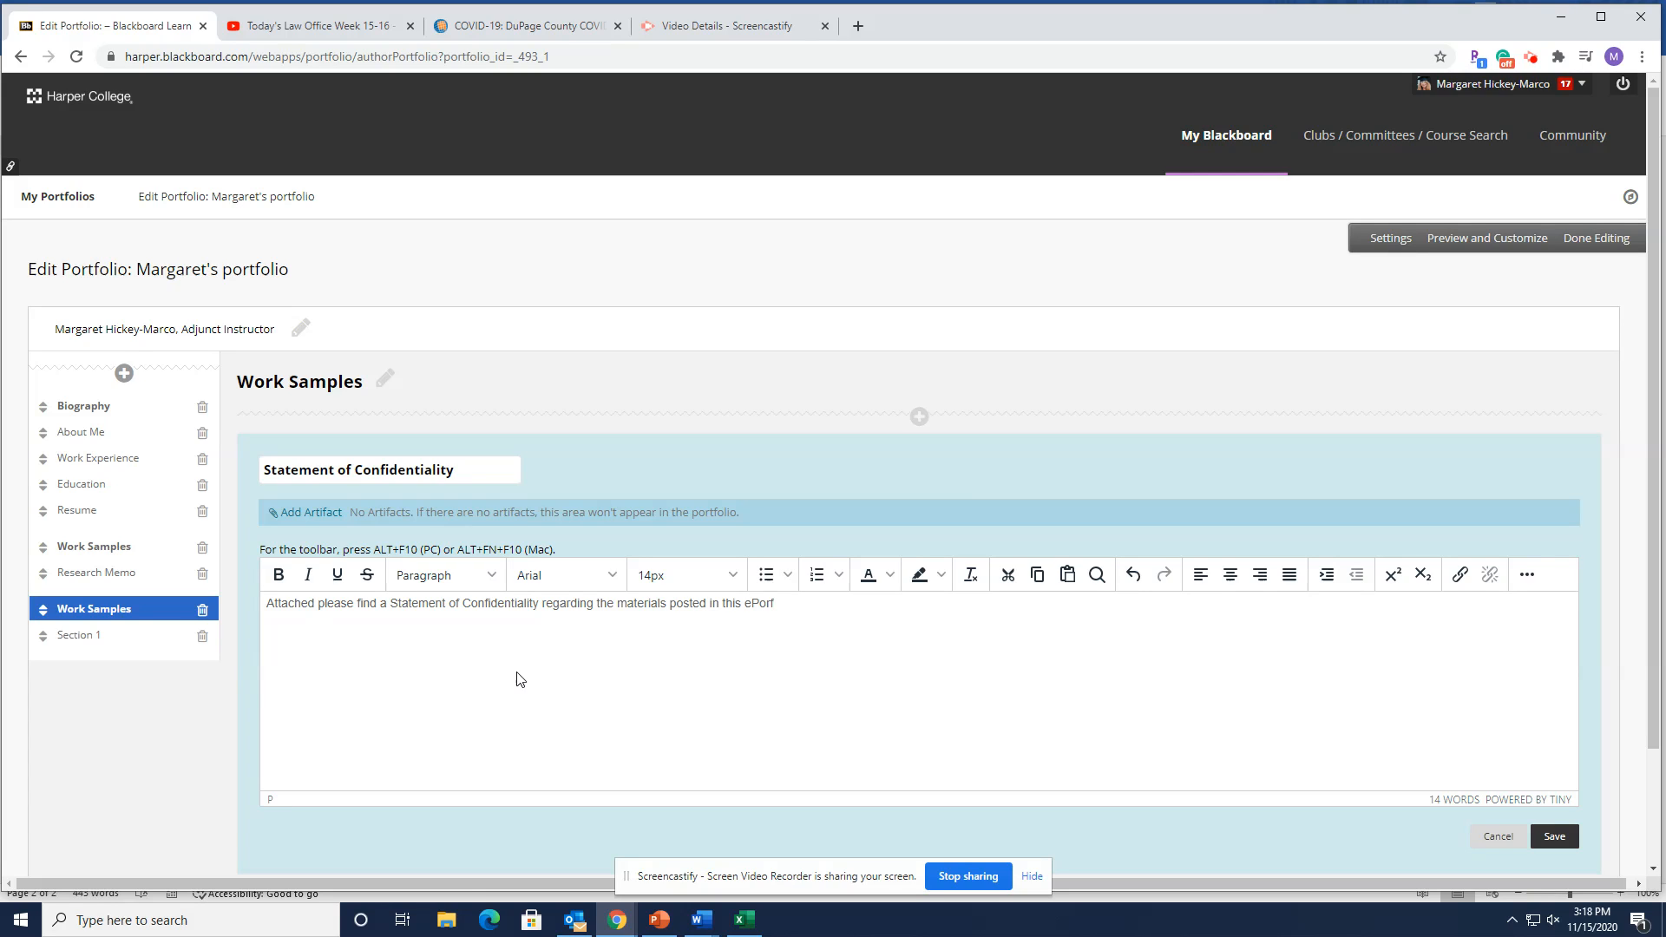
type("rtfolio")
scroll(518, 678, "down", 2)
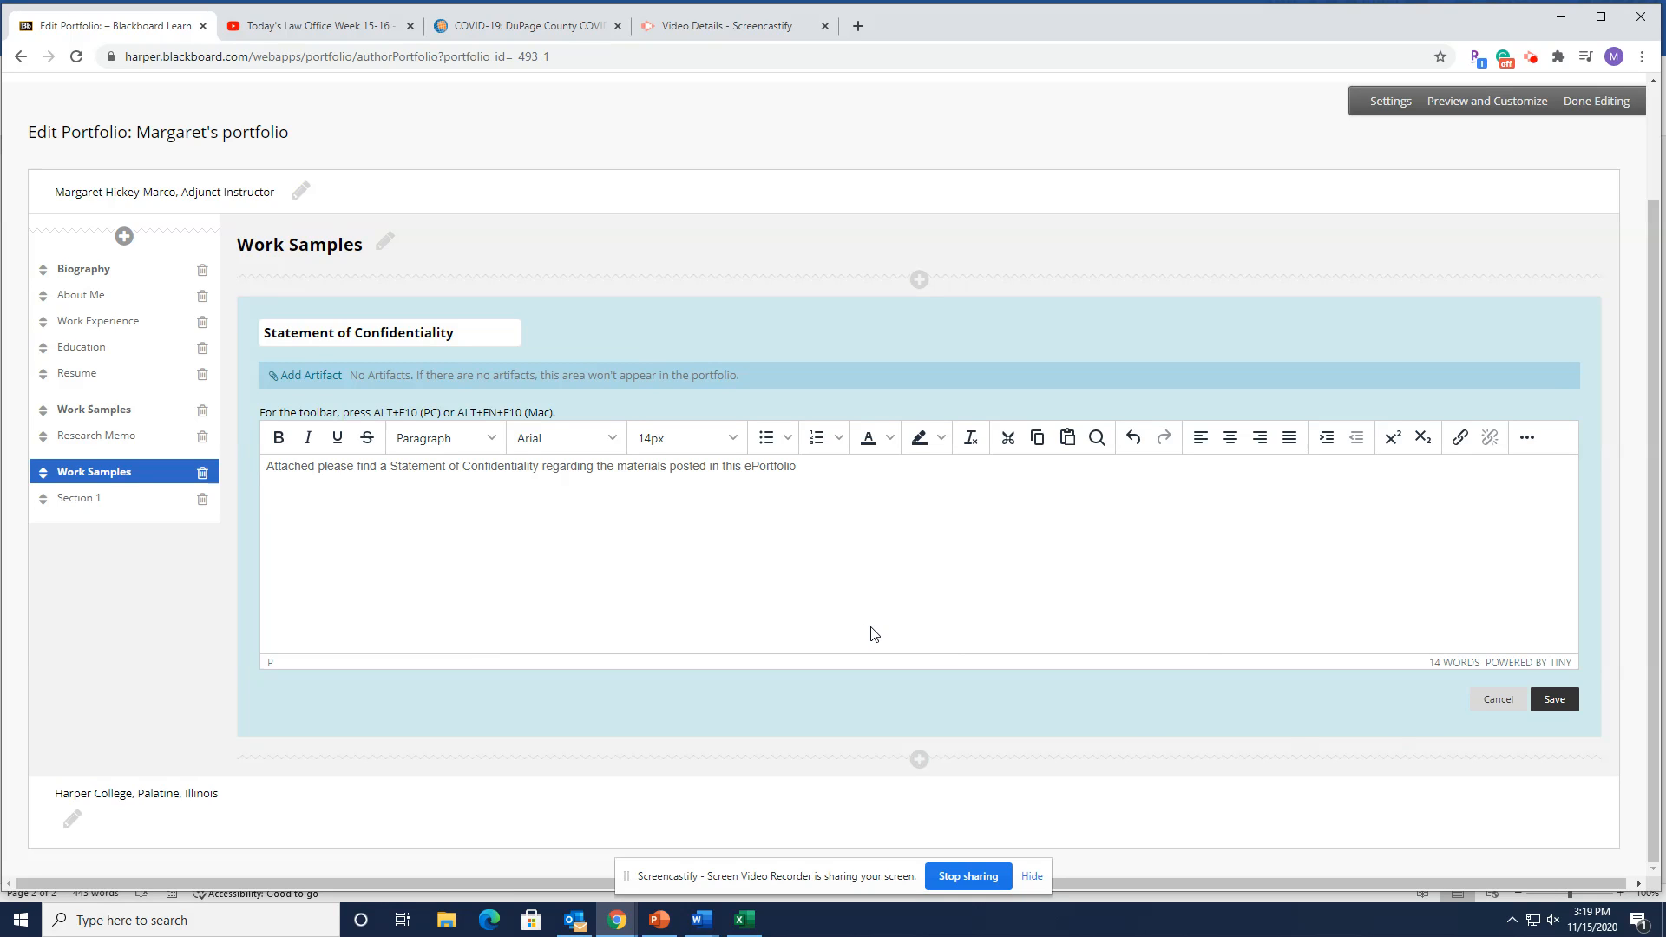
left_click(1554, 699)
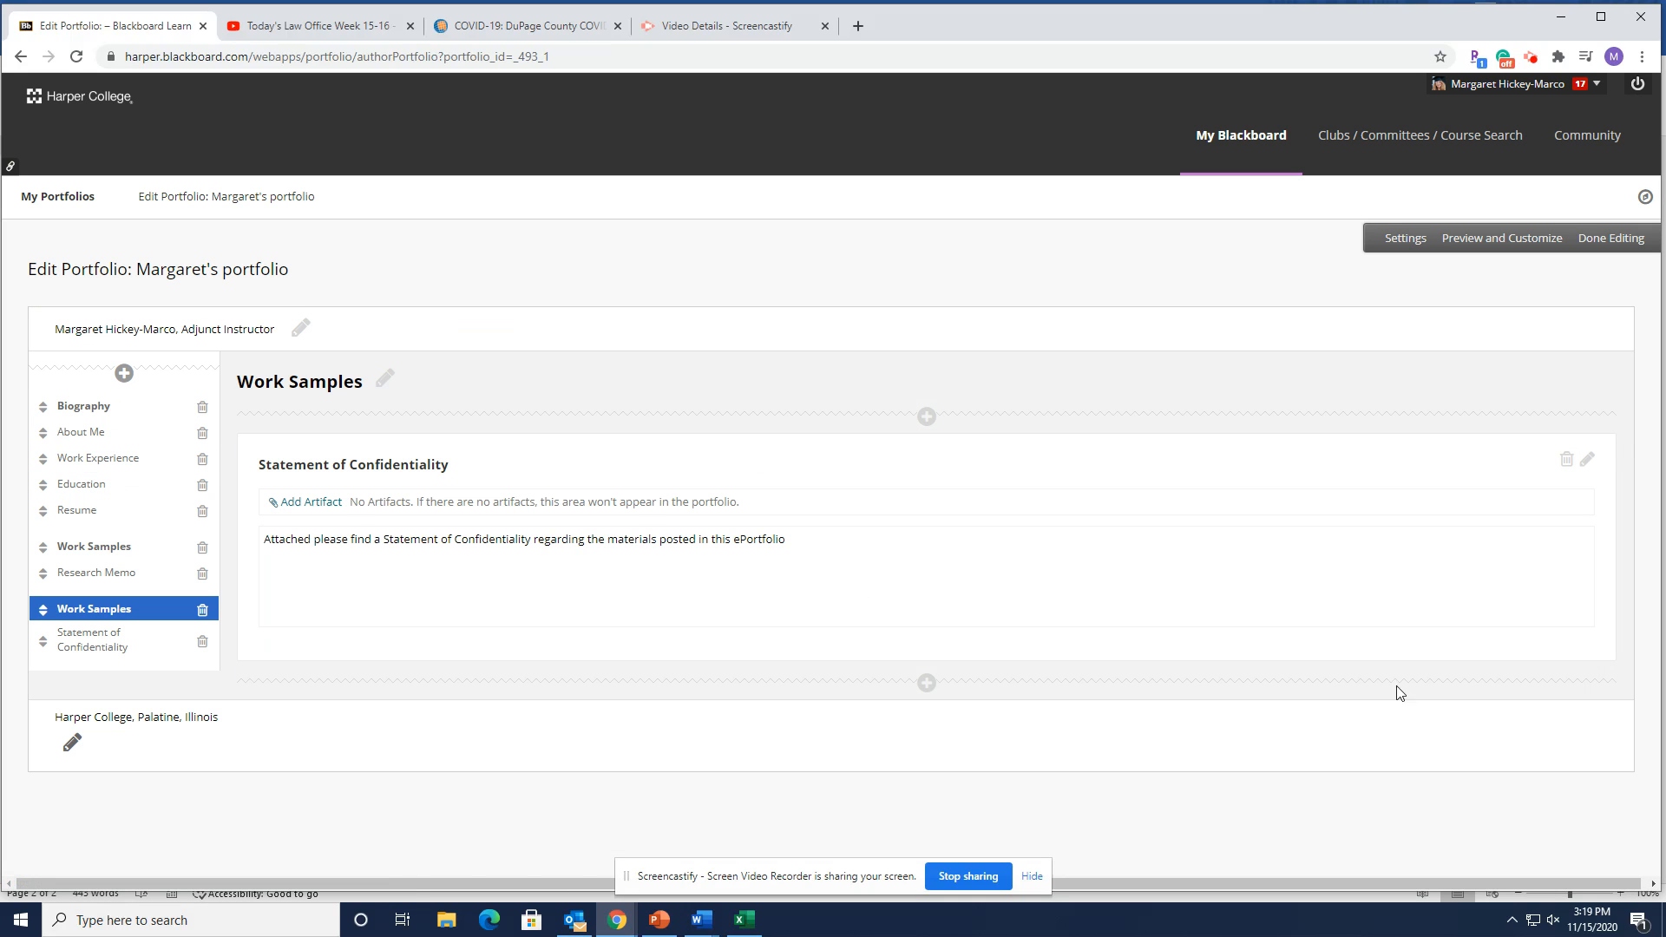
Step: Add the existing personal artifact "Teaching Soft Skills" to the Statement of Confidentiality section
left_click(300, 511)
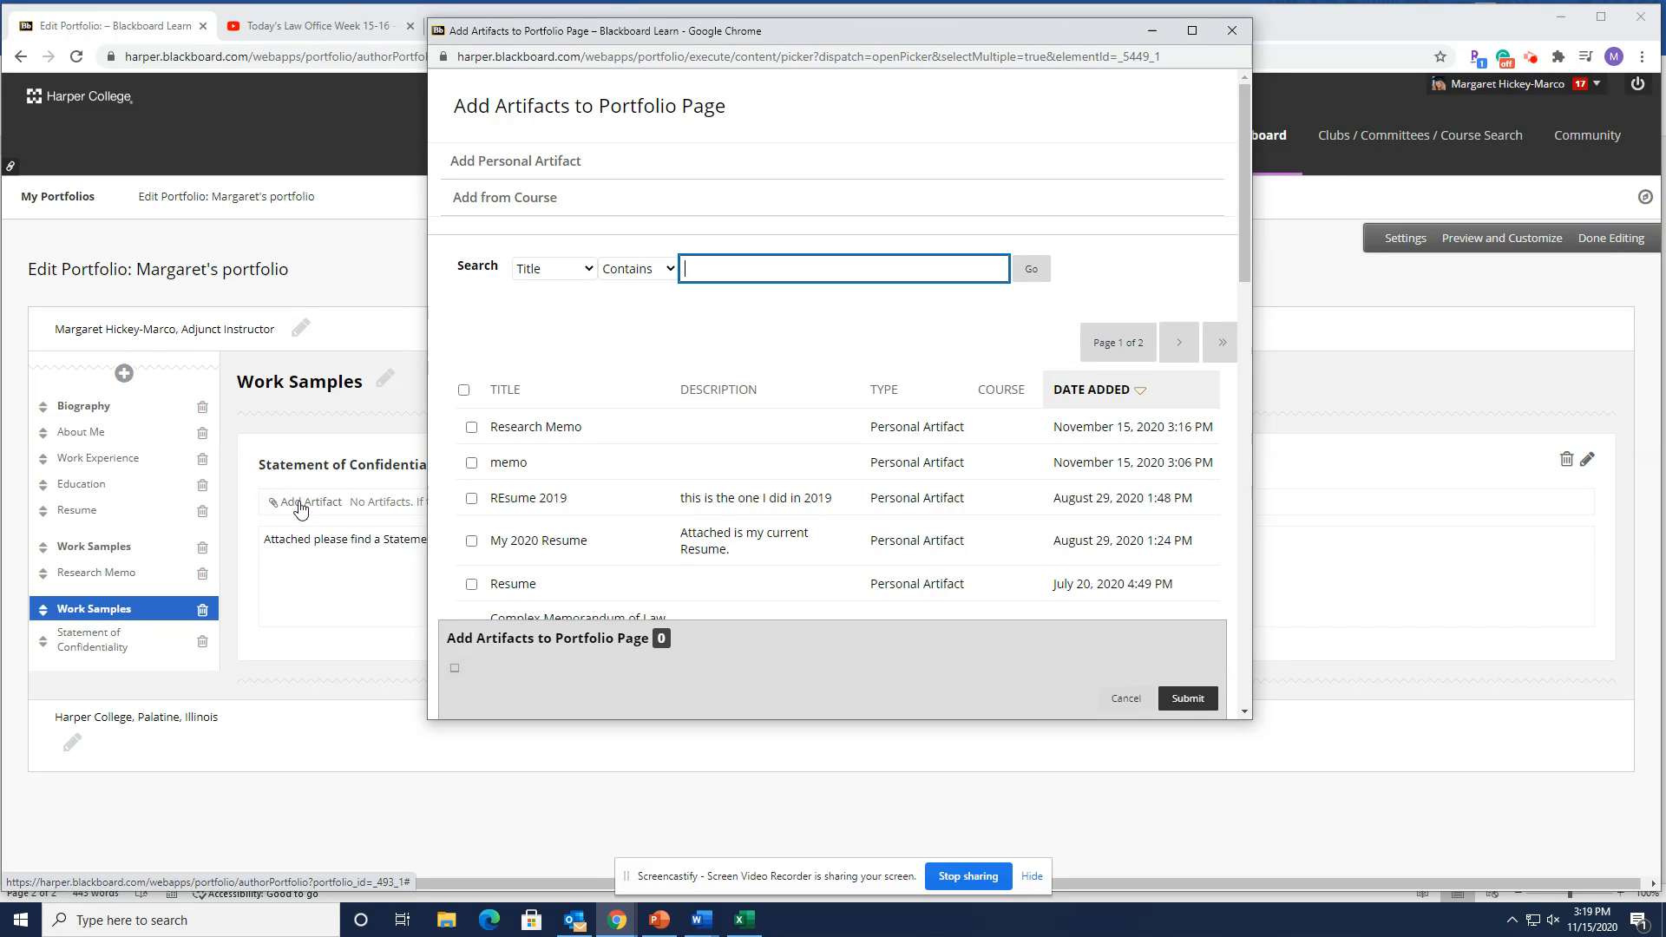
scroll(657, 434, "down", 7)
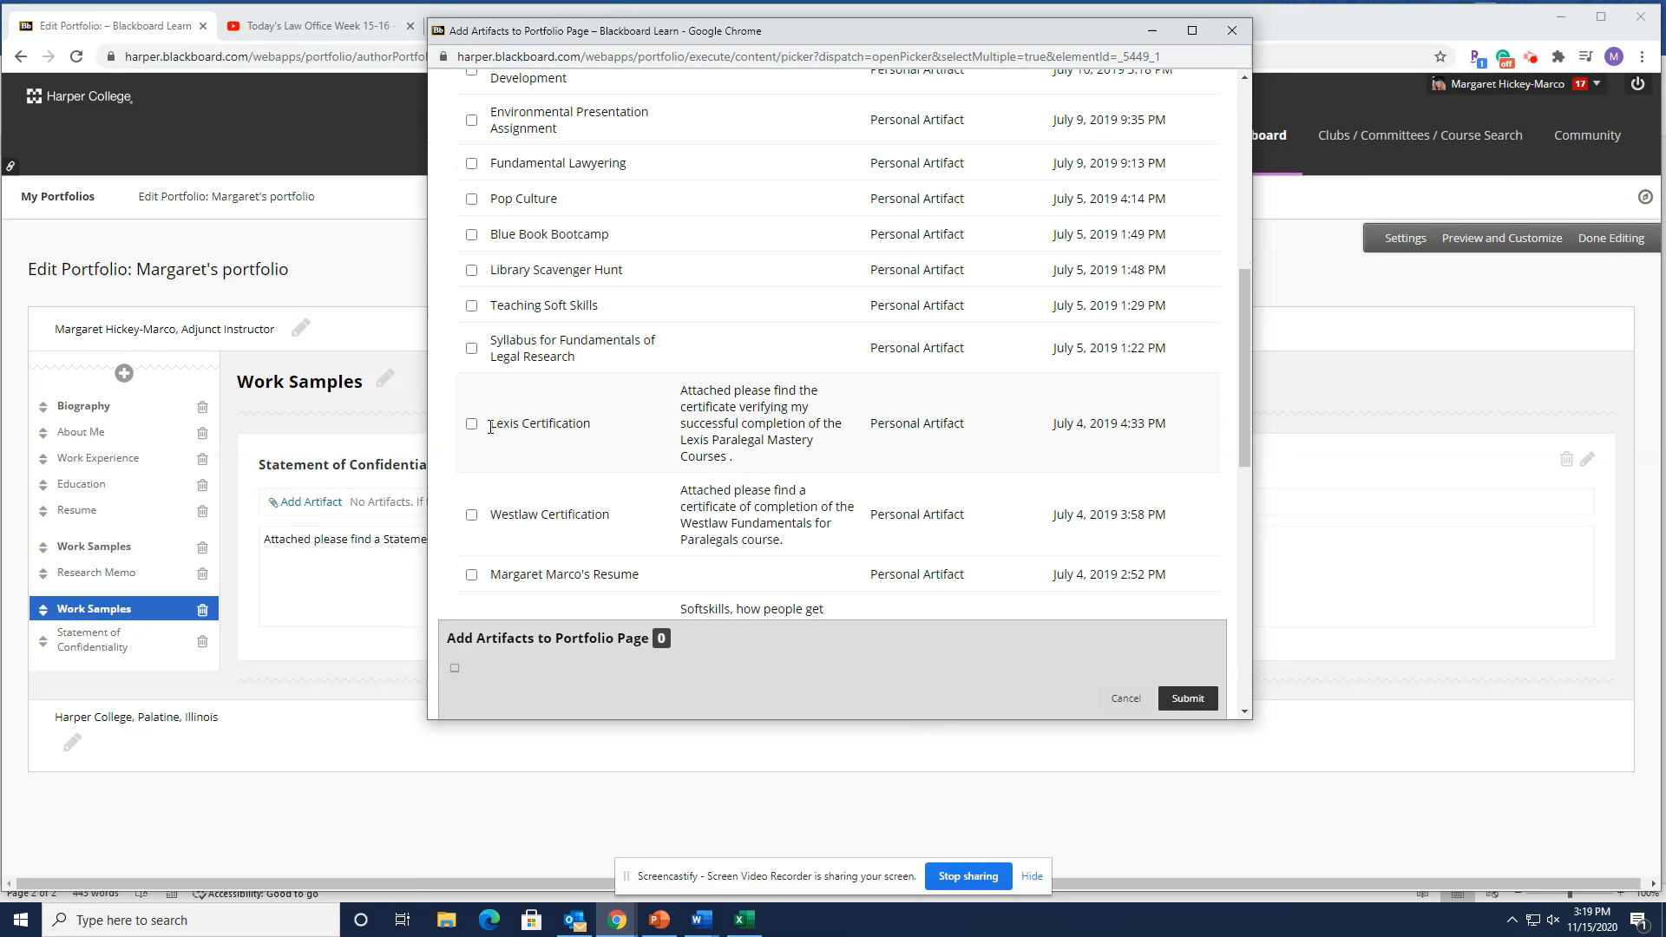
left_click(471, 305)
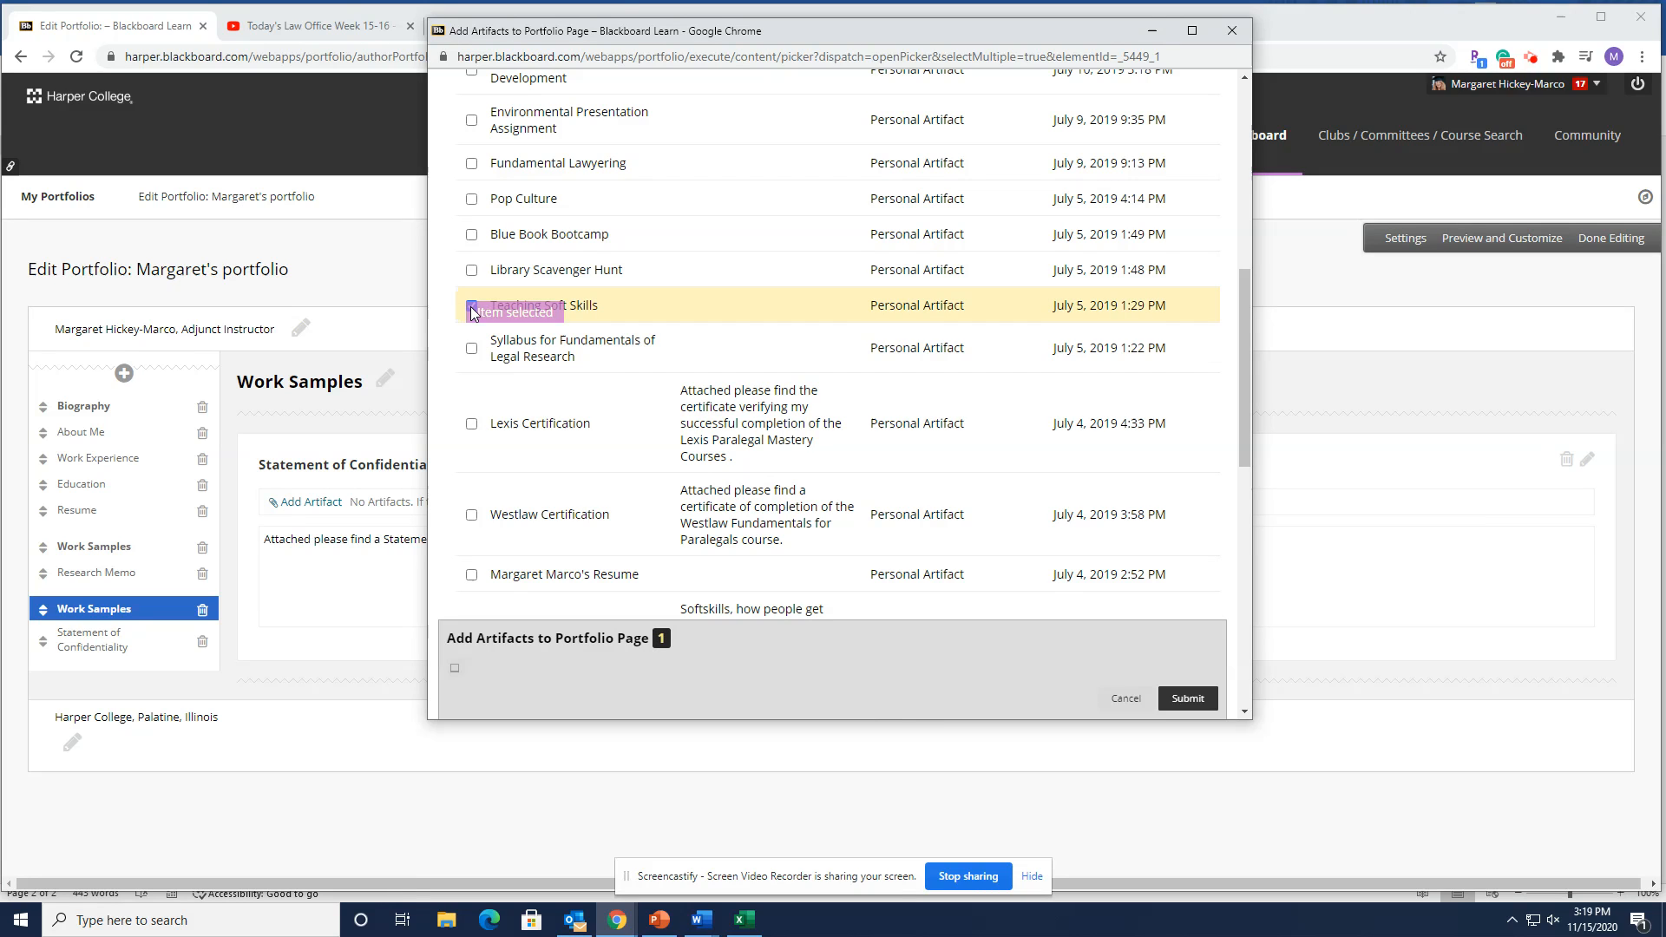
left_click(1193, 703)
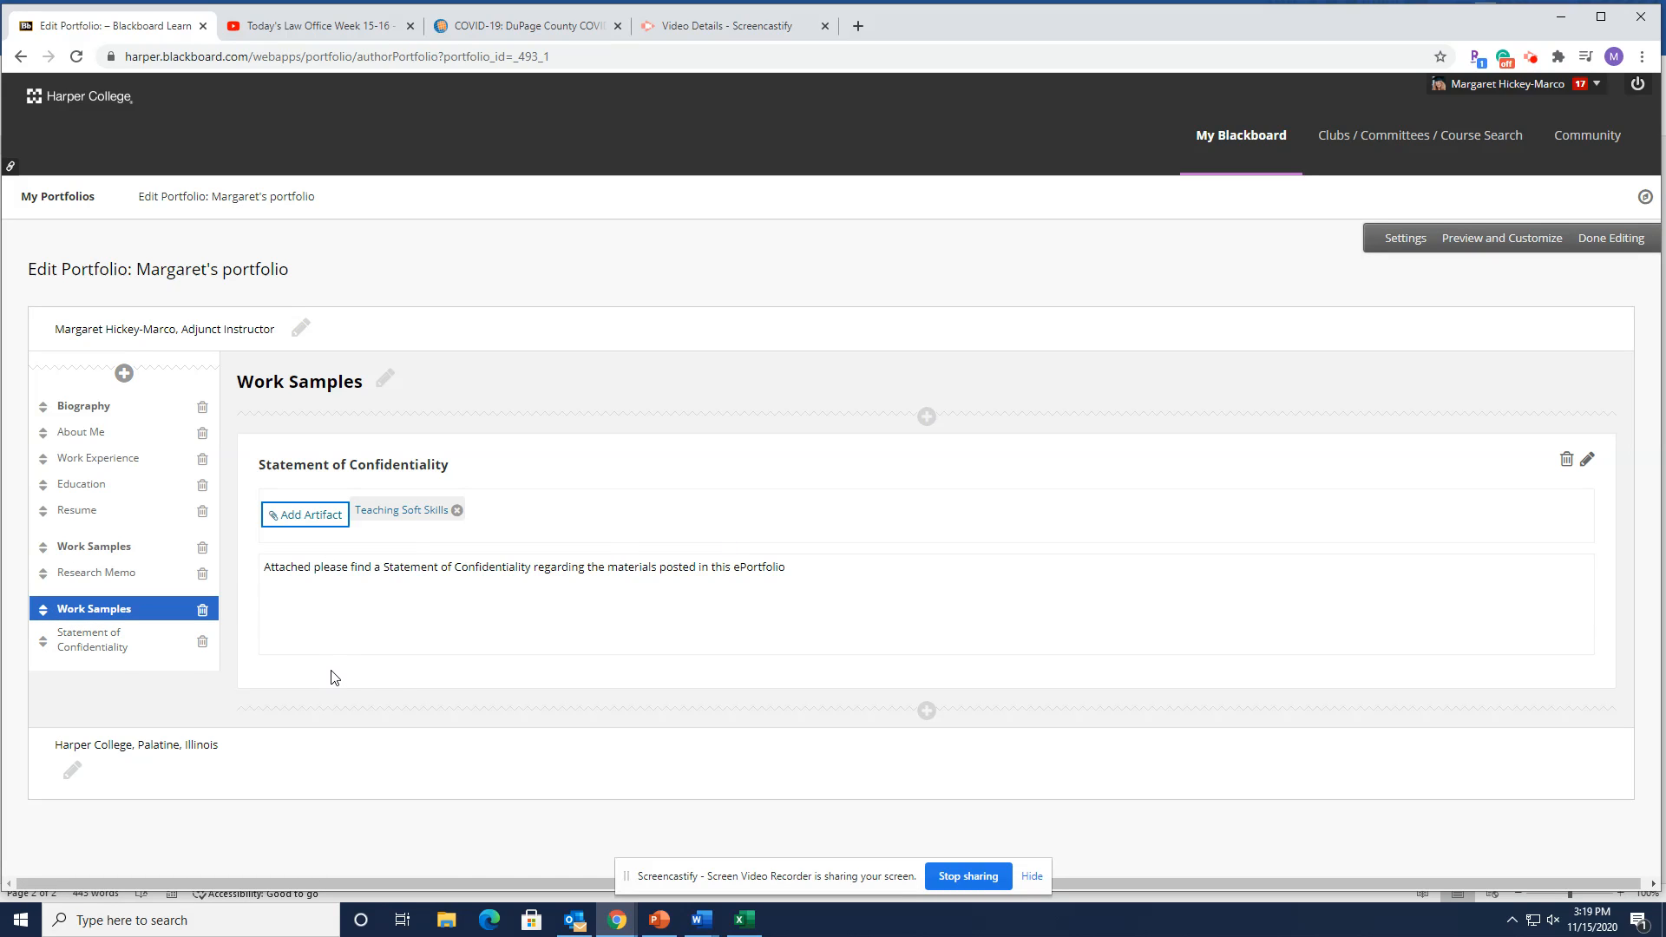
Step: Add a new section at the beginning of the Work Samples page and title it "Research Memo"
left_click(927, 417)
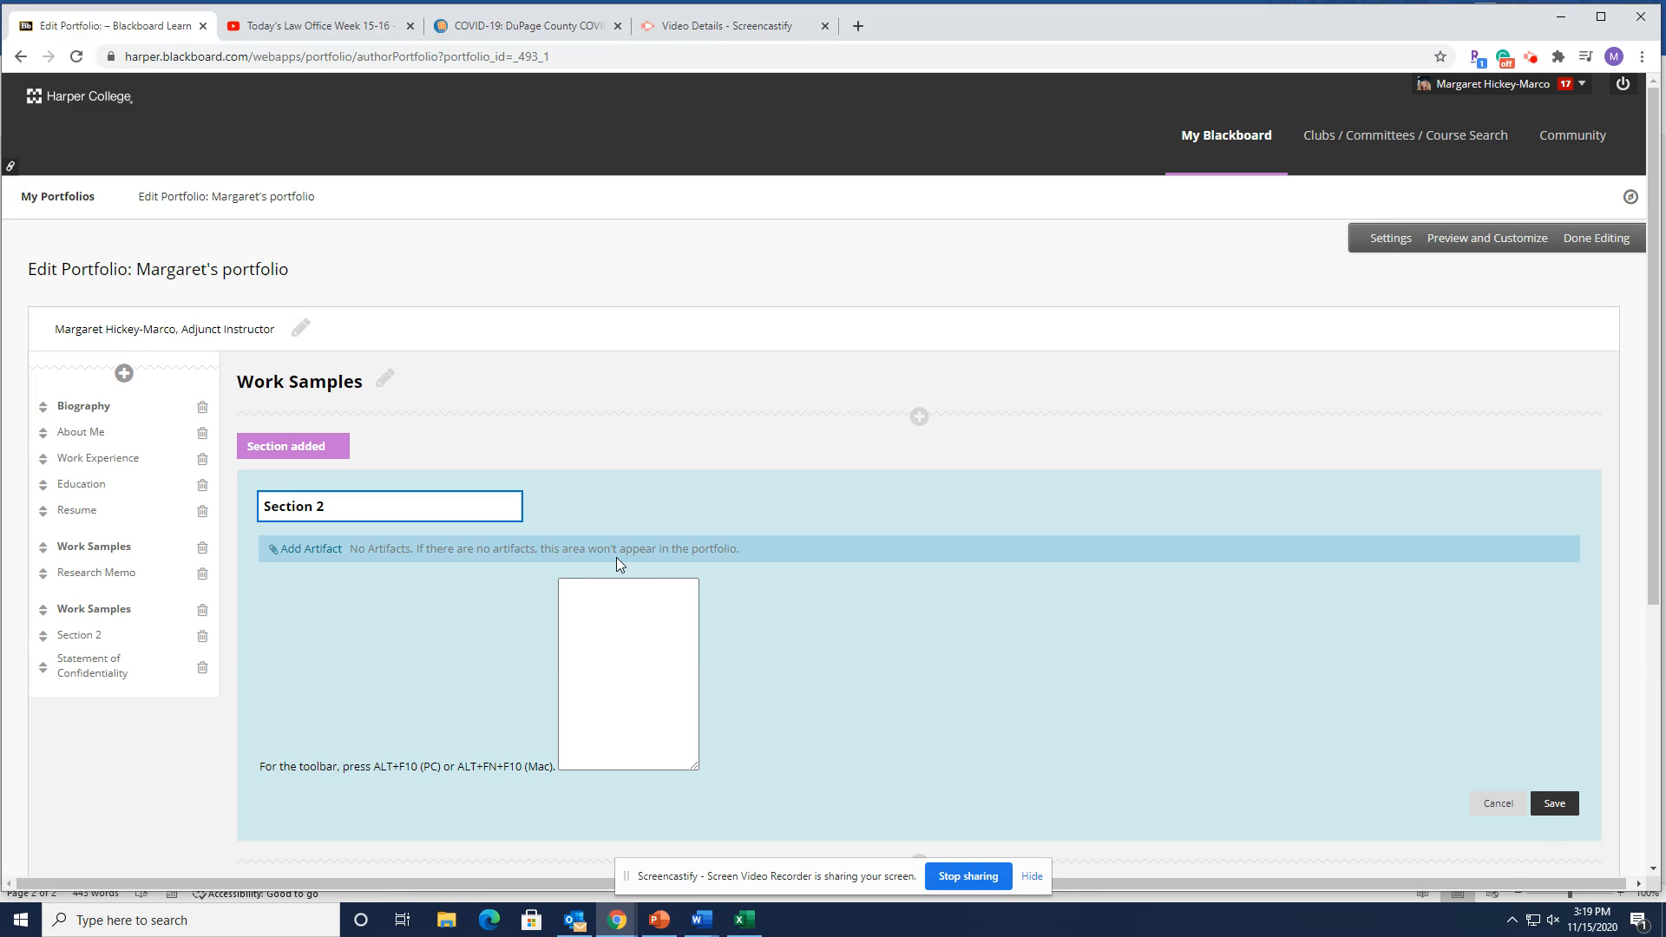
left_click(373, 461)
key("BackSpace")
key("BackSpace")
key("BackSpace")
key("BackSpace")
key("BackSpace")
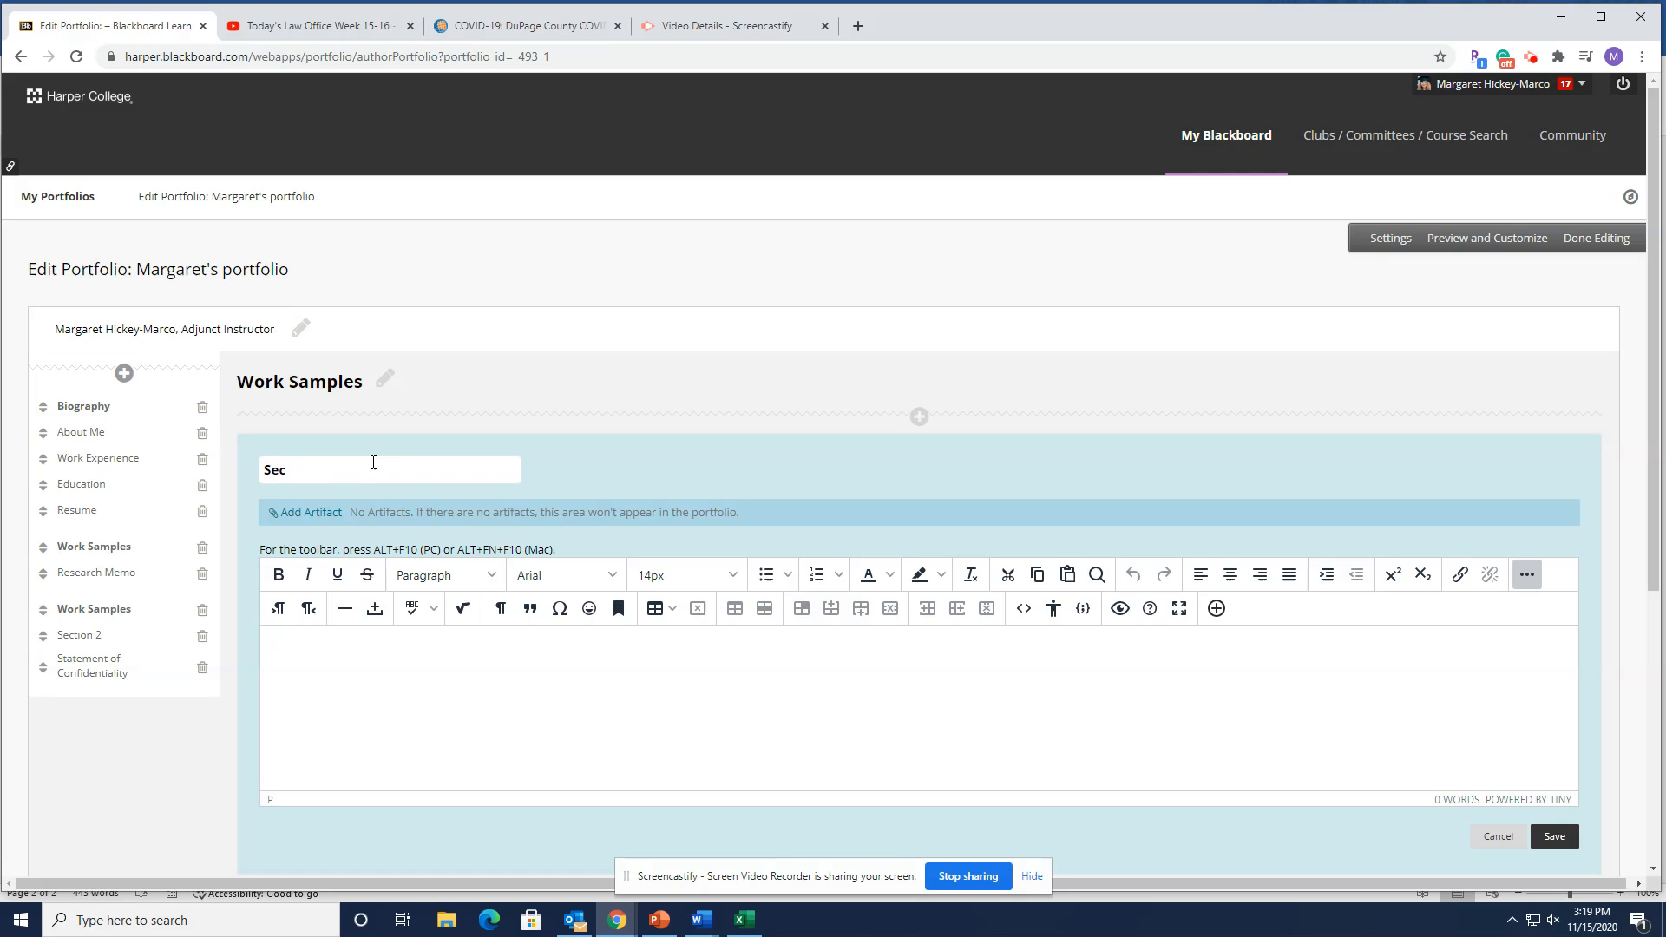
key("BackSpace")
type("Rese")
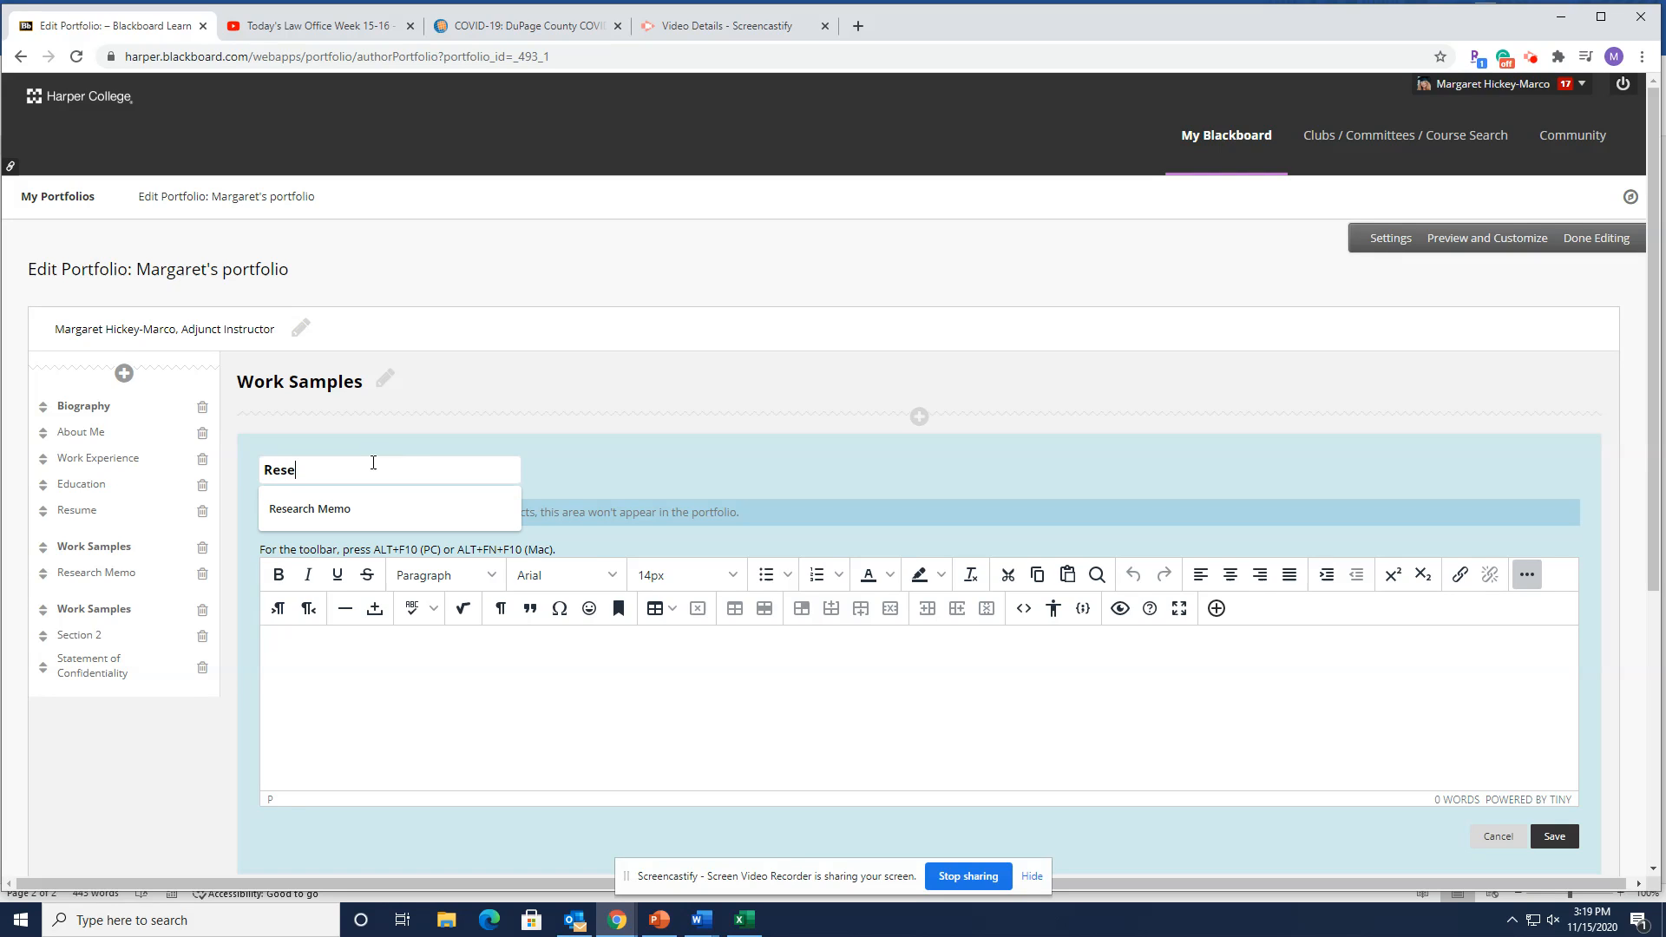
type("arch Memo")
Step: Enter the section text "Attached is a sample research memo that I wrote in my legal research course at Harper College." and save the section
left_click(364, 697)
type("Attache")
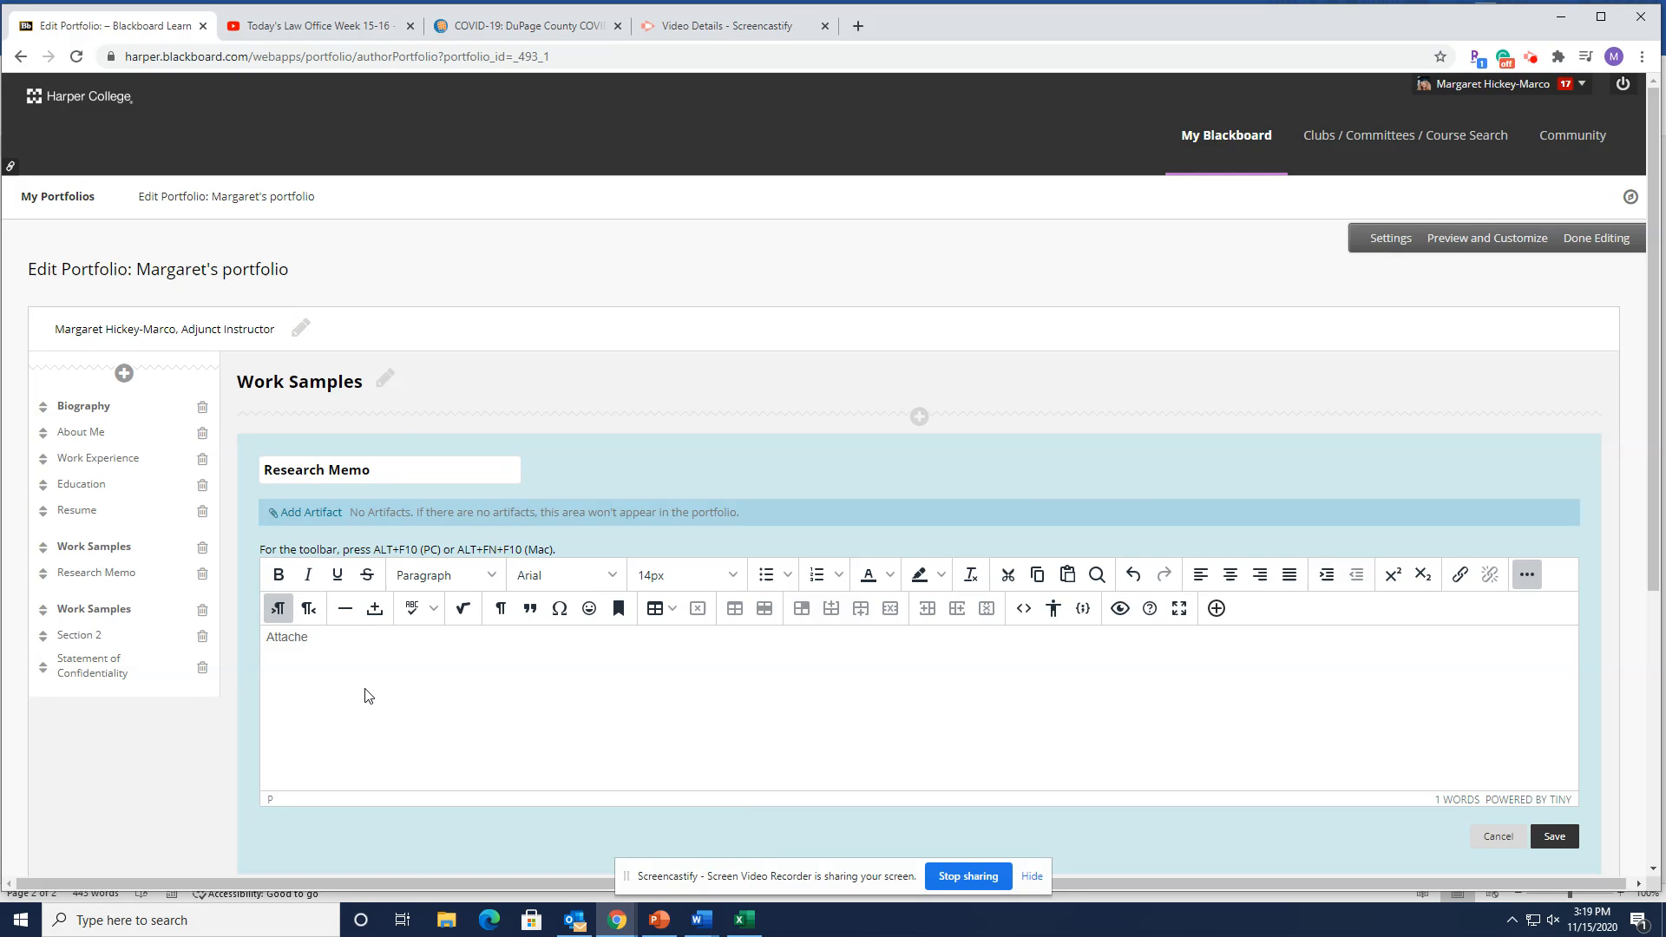
type("d is a sample research memo that I wrote i")
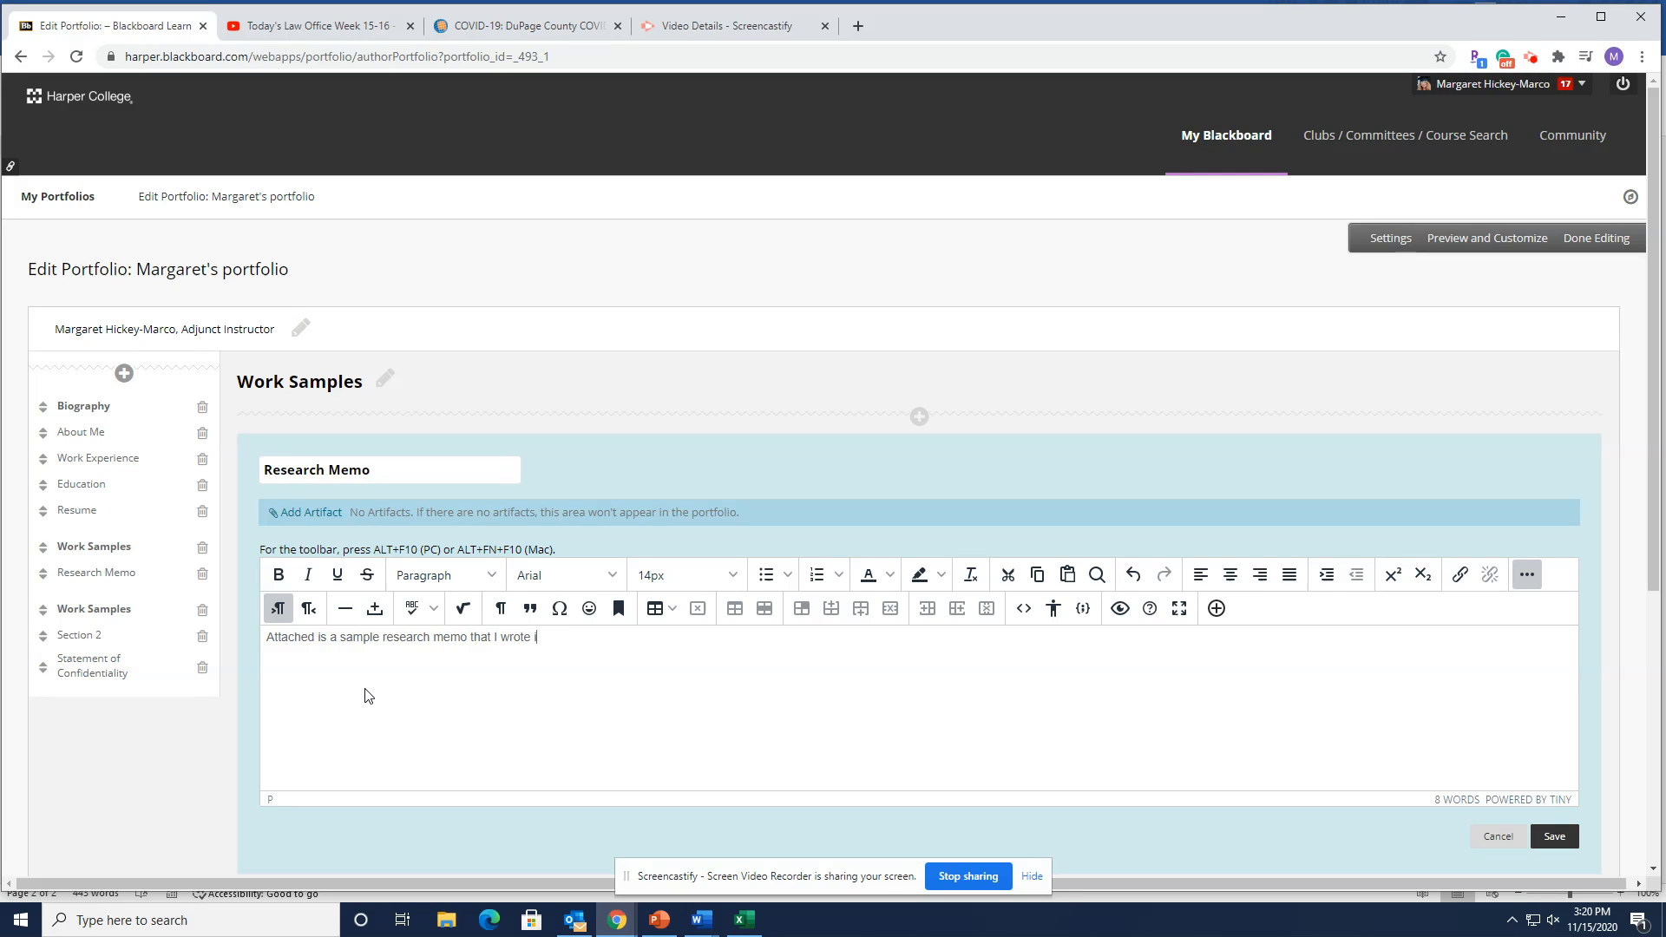
type("n my legal research course at Harper Coll")
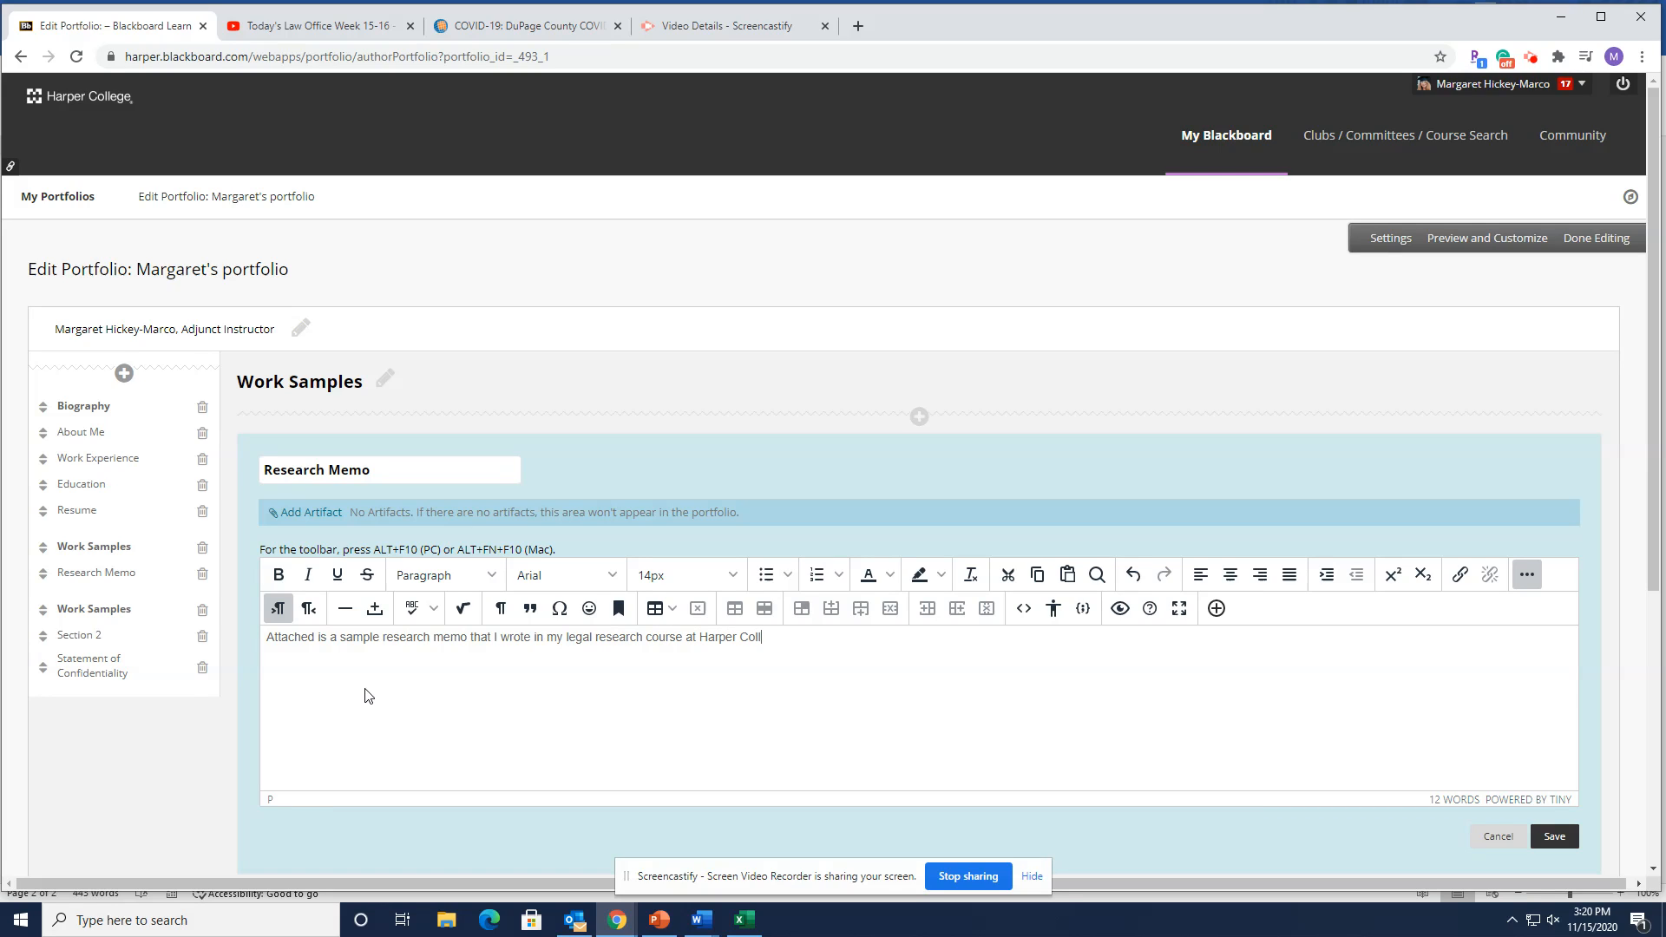
type("ege.")
scroll(365, 694, "down", 4)
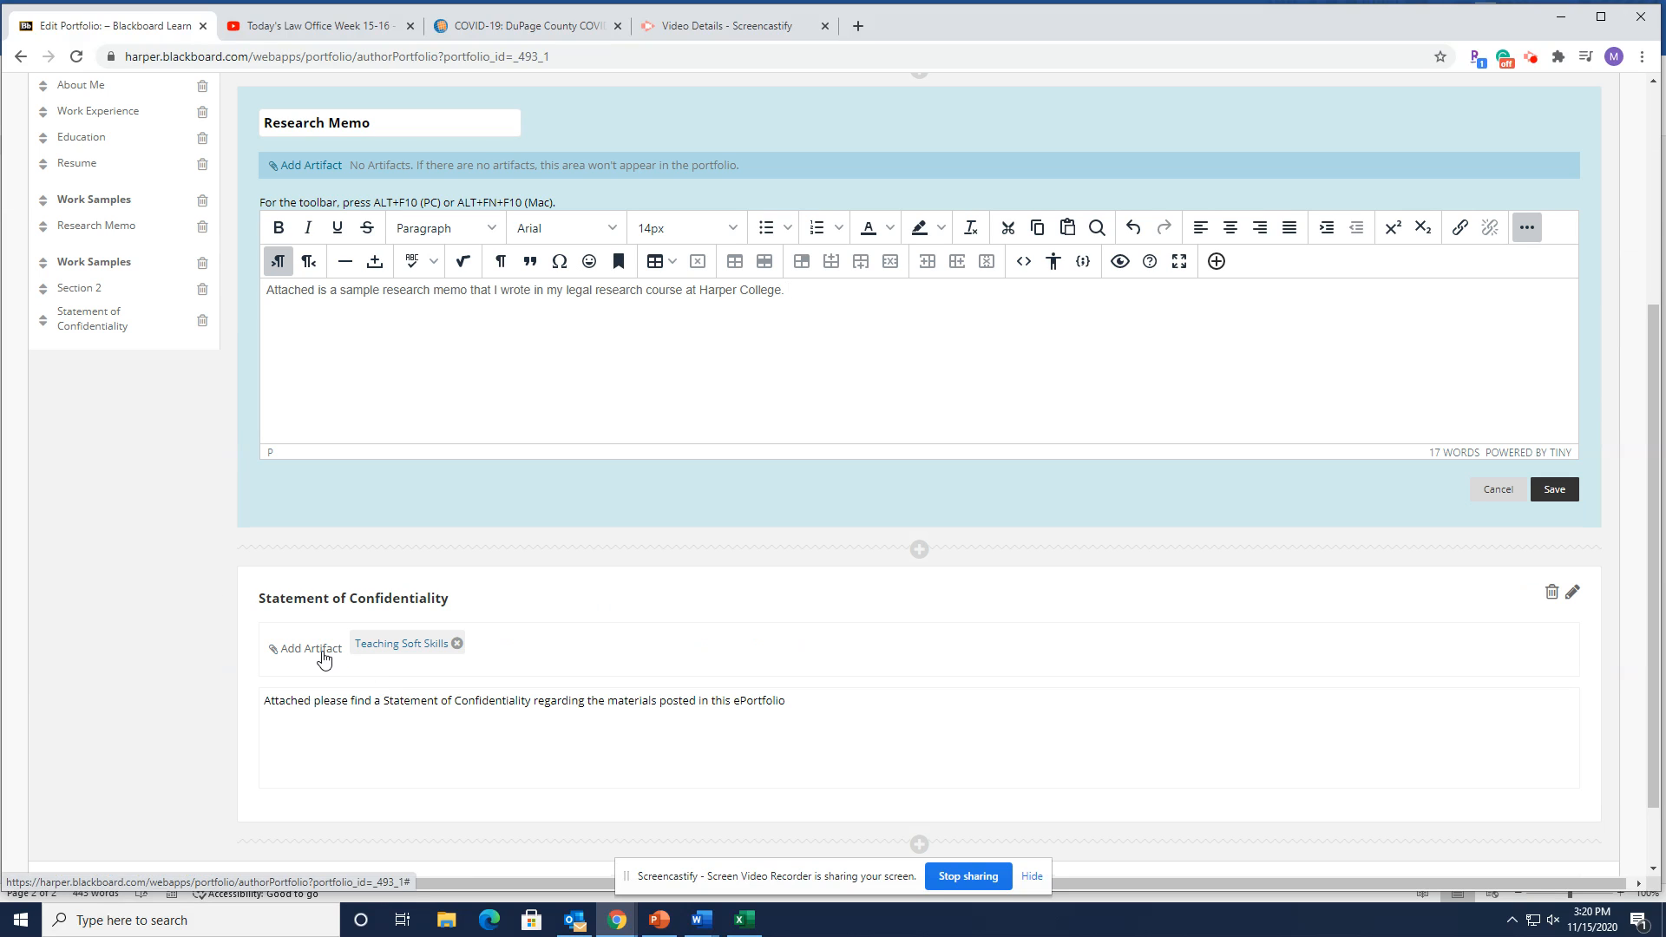
scroll(880, 601, "up", 2)
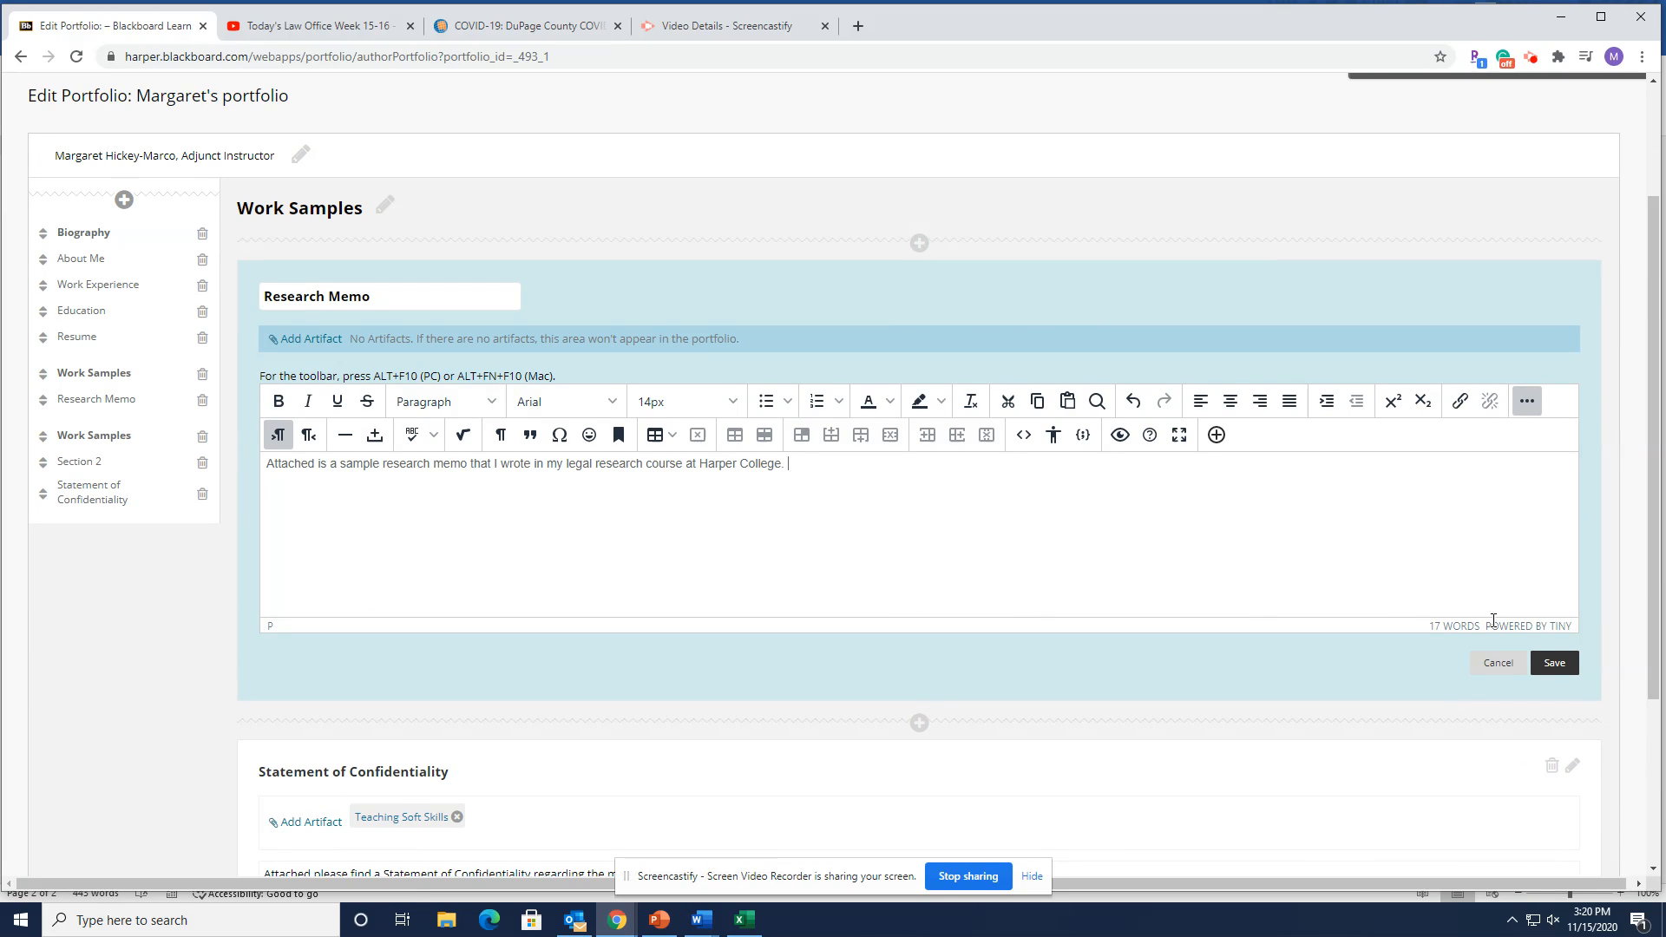
left_click(1554, 663)
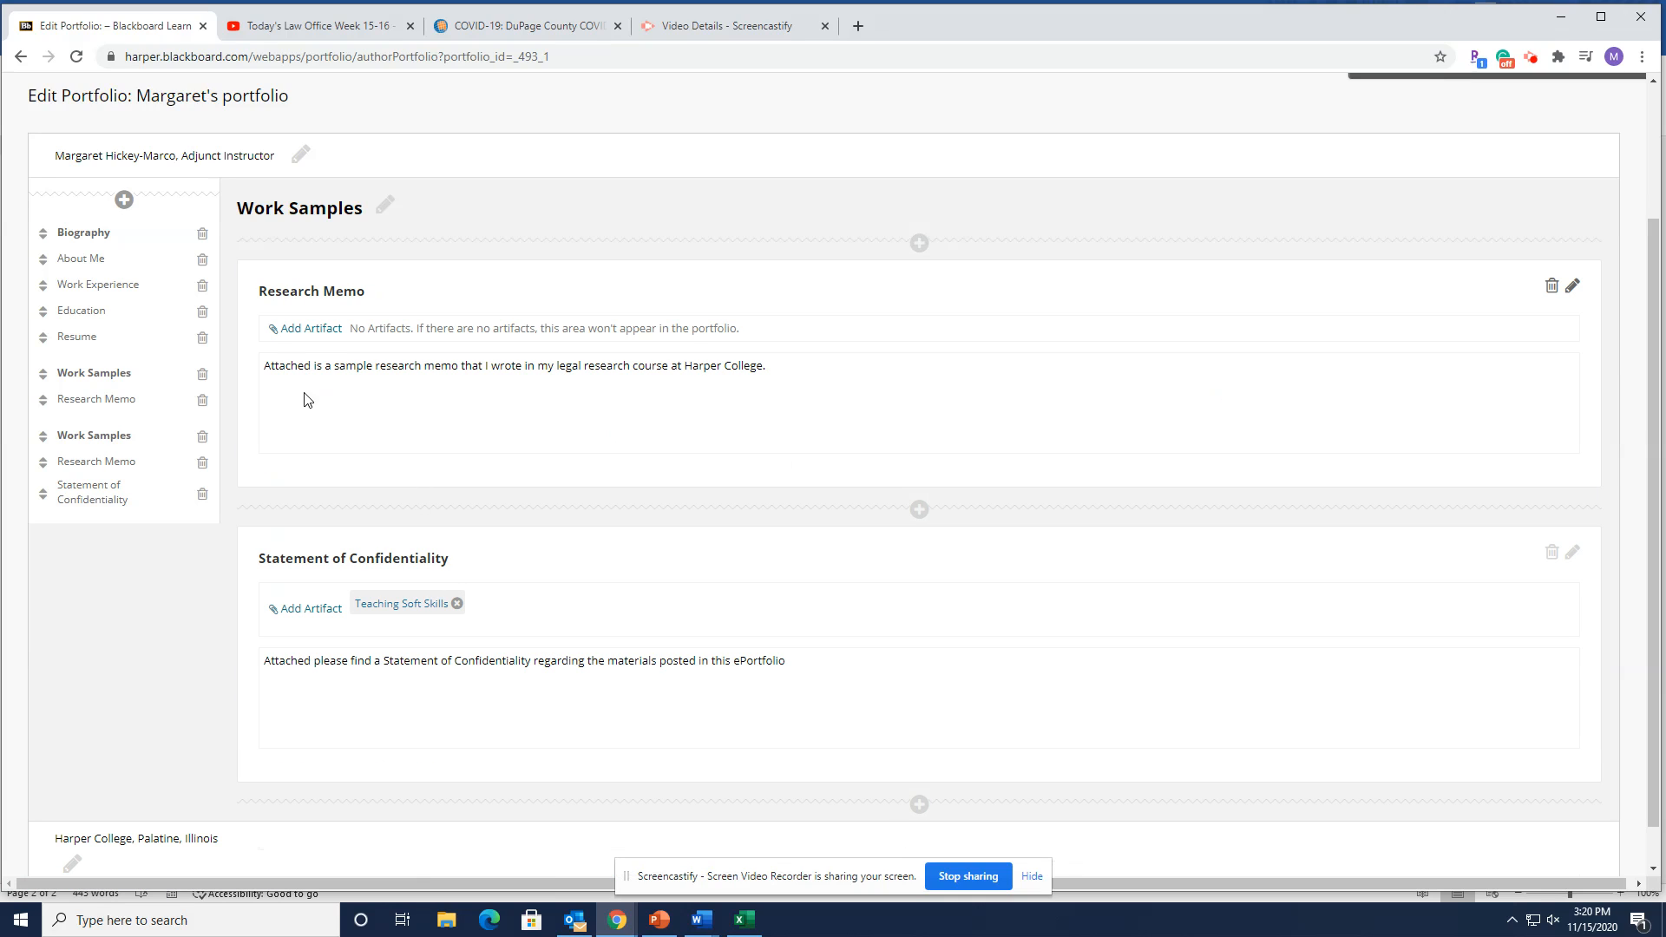
Step: Attach the existing personal artifact "Research Memo" to the Research Memo section
left_click(309, 337)
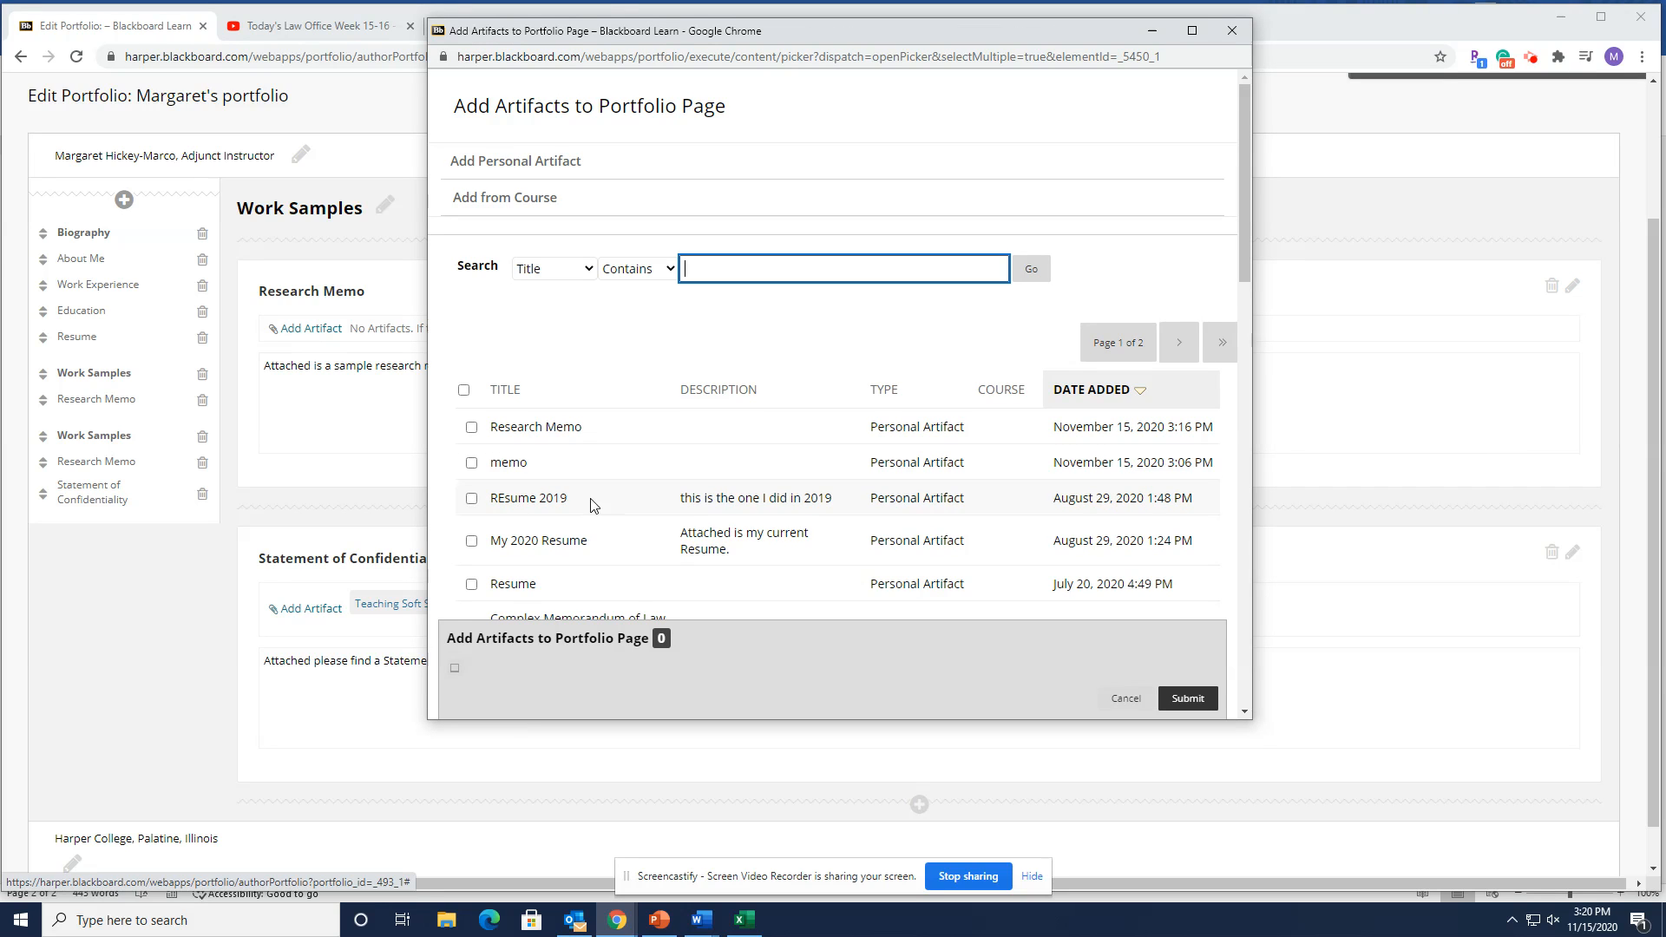
left_click(473, 429)
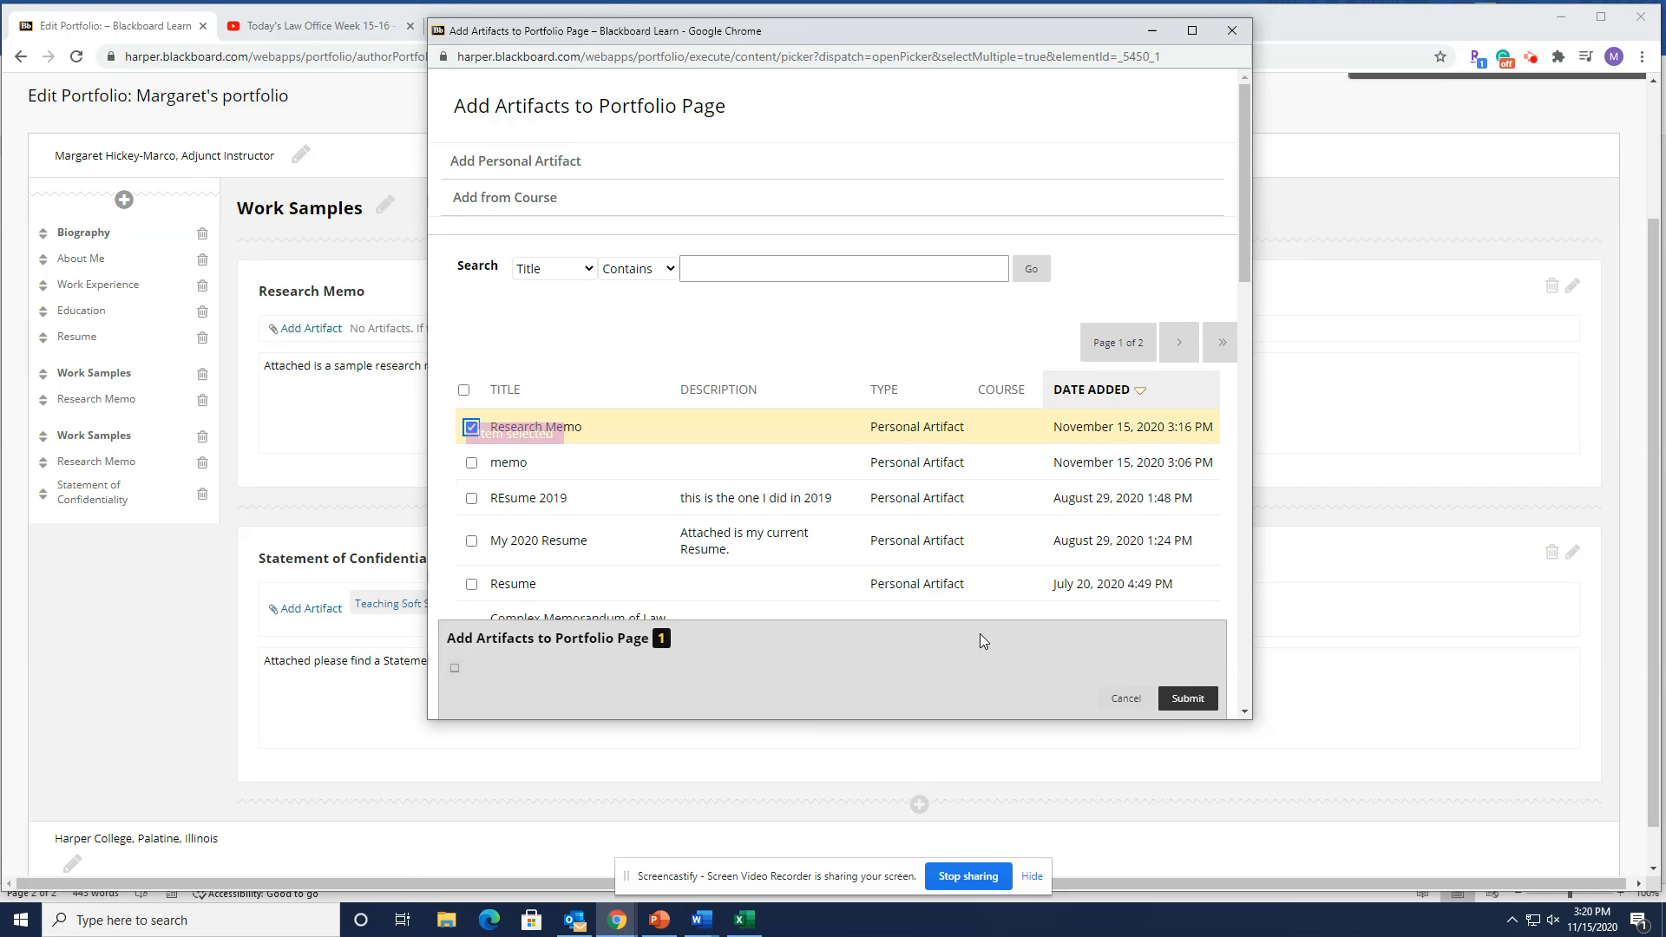
left_click(1188, 699)
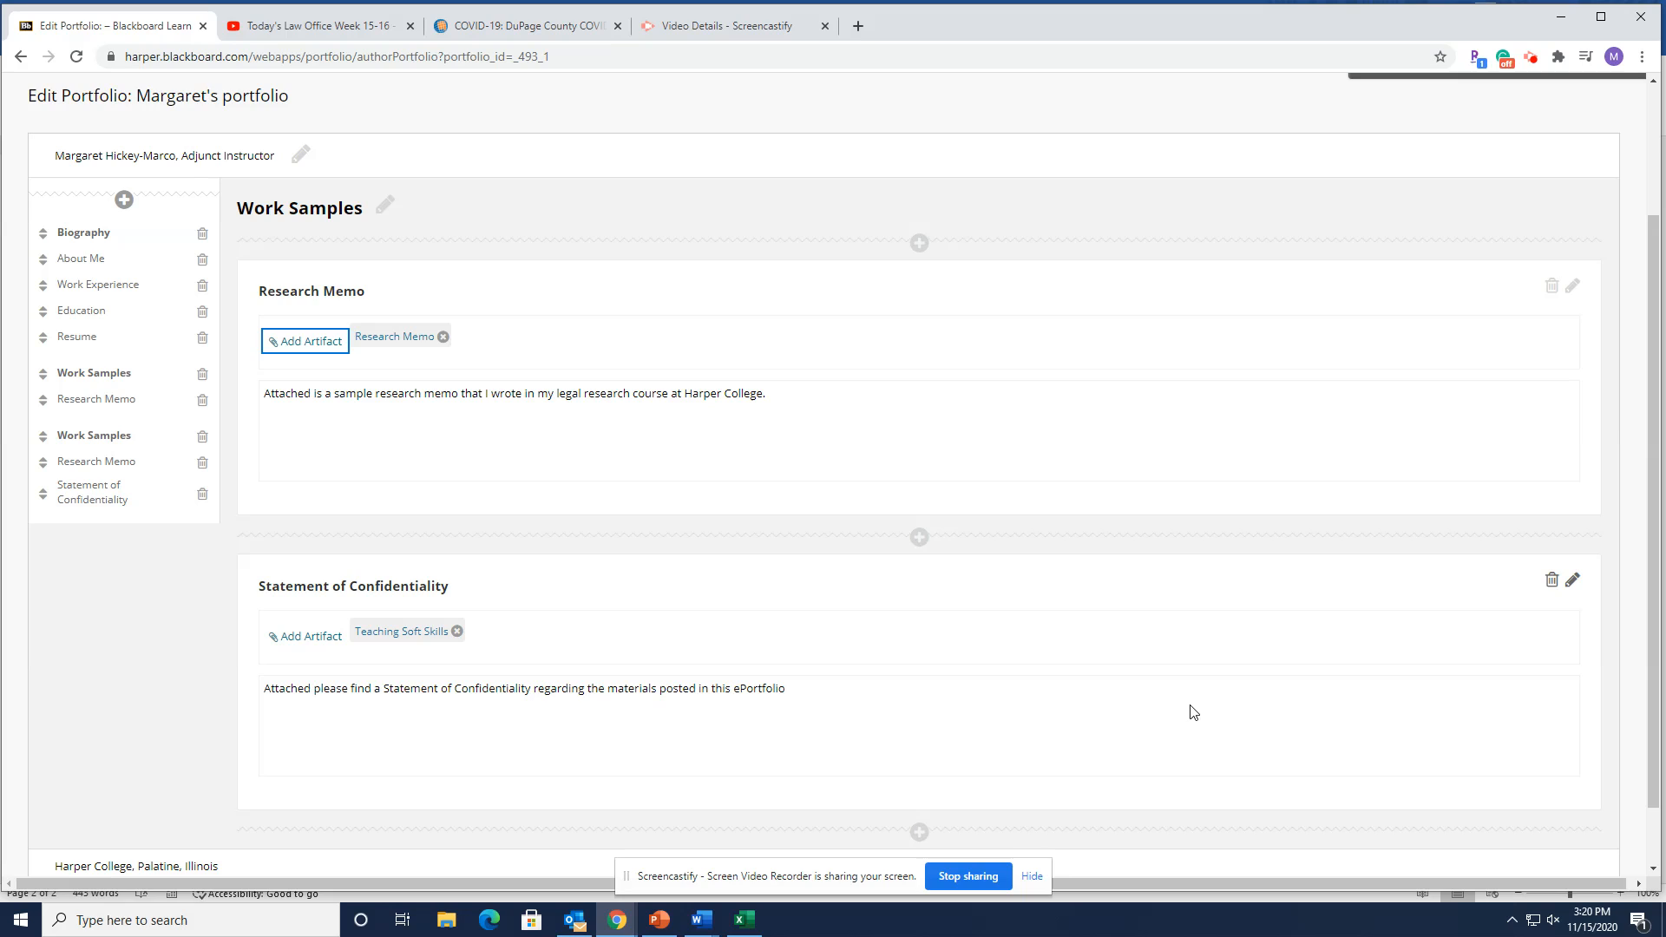
Step: Add a new section between the Research Memo and Statement of Confidentiality sections
scroll(908, 580, "down", 2)
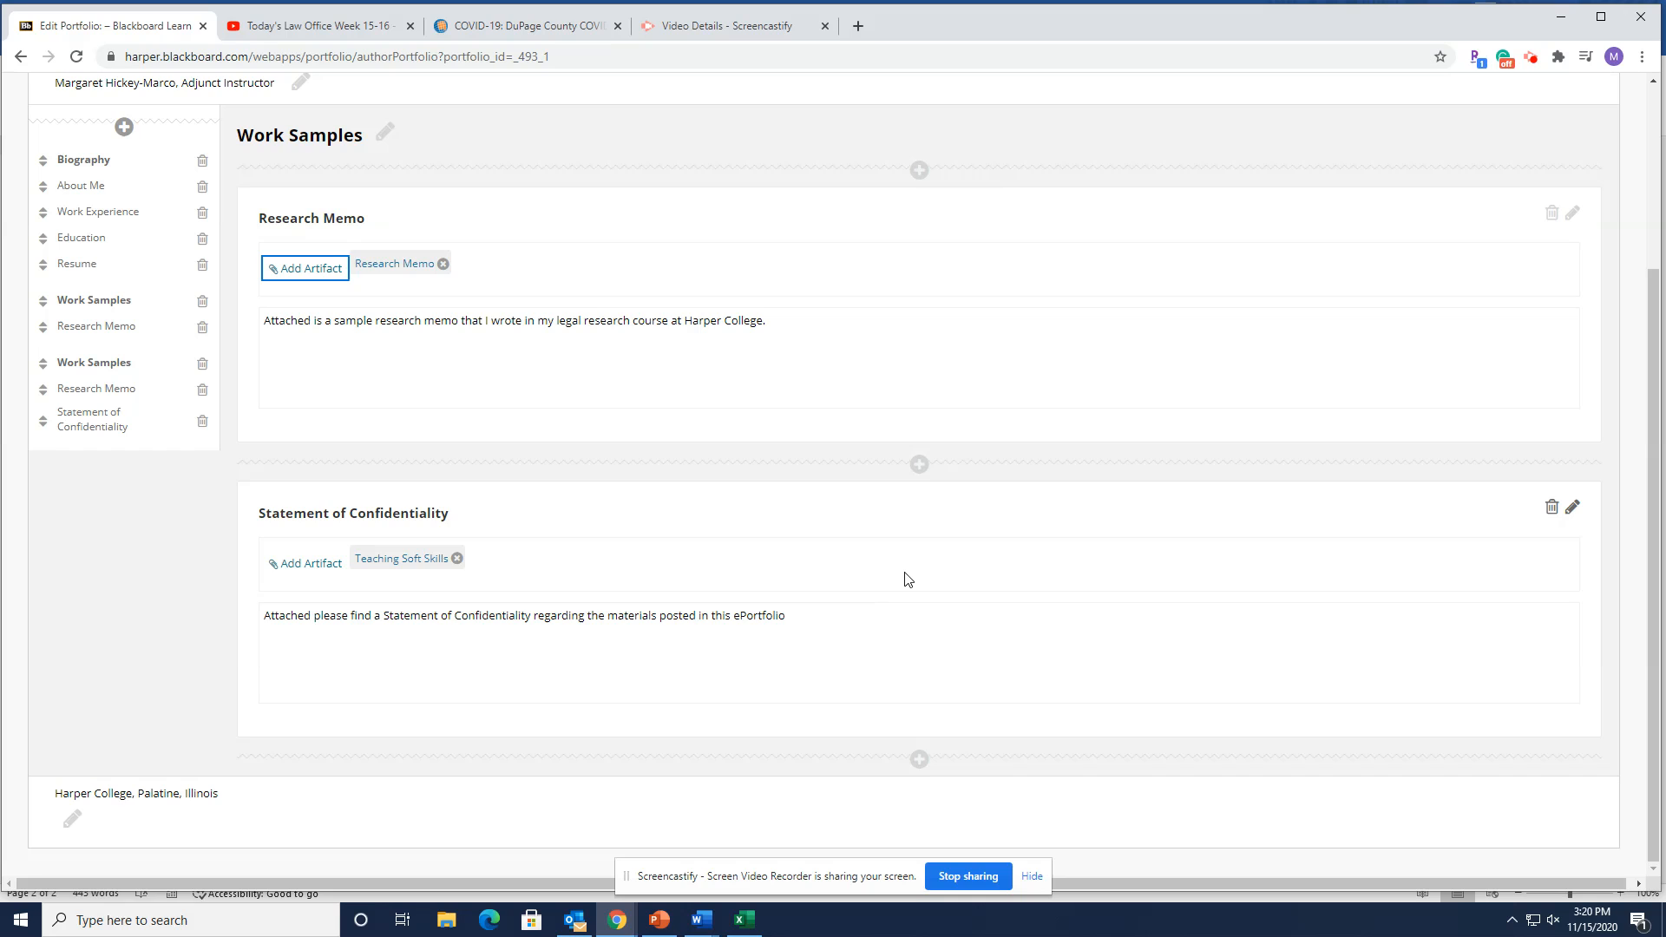
scroll(908, 579, "up", 2)
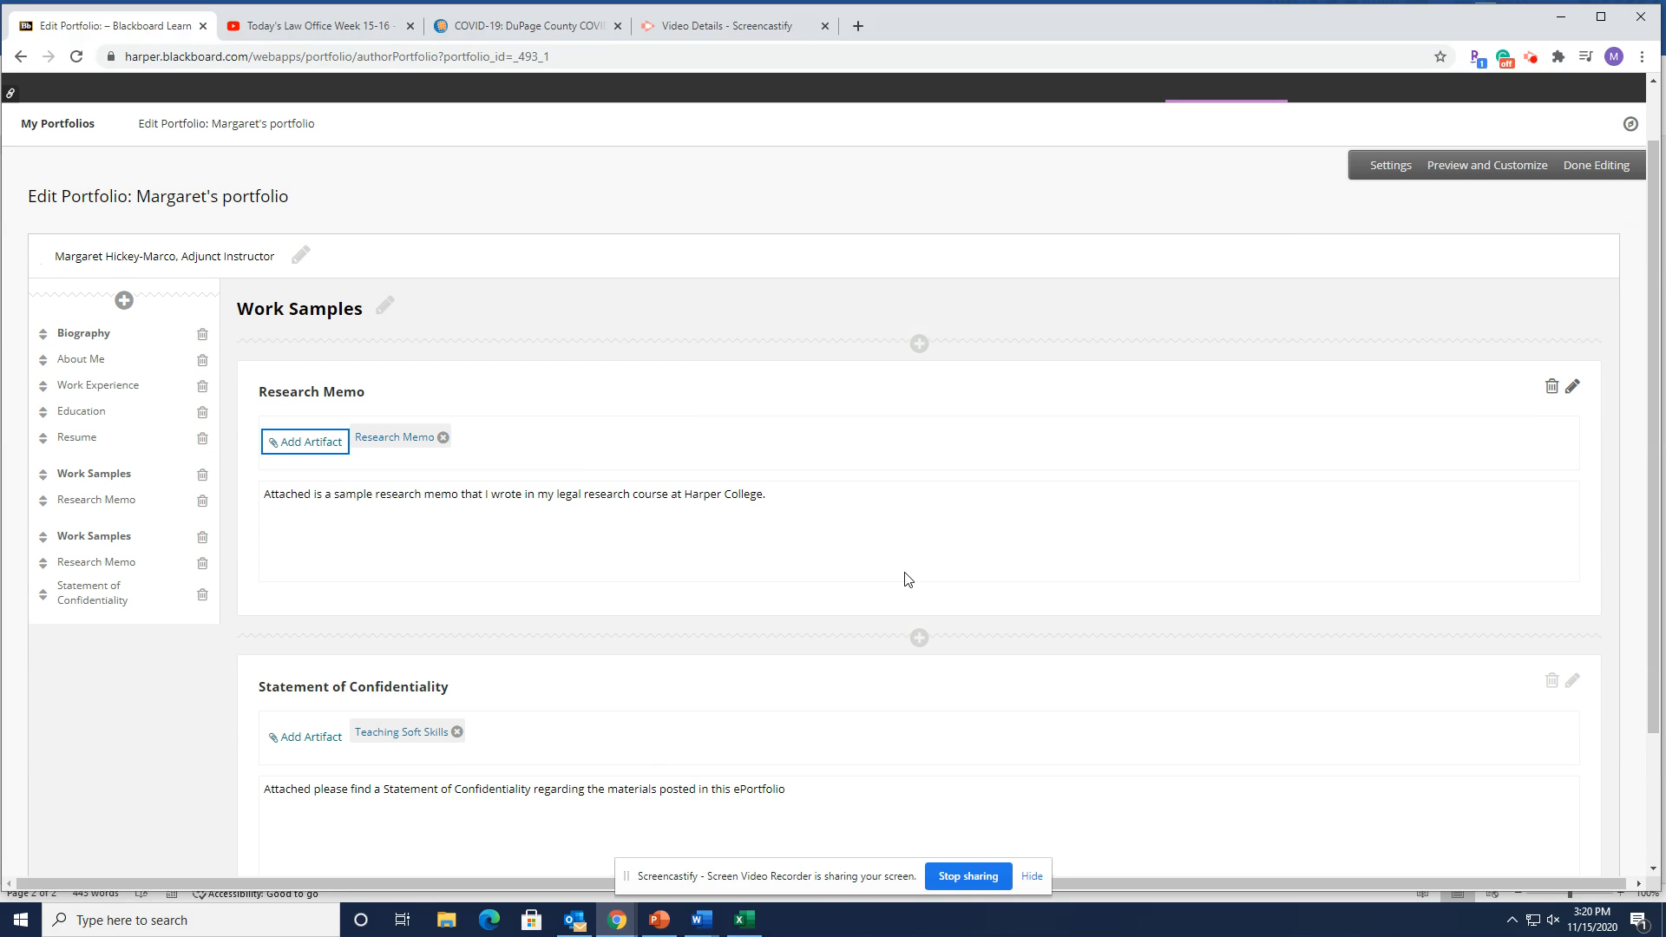
scroll(907, 580, "up", 1)
scroll(877, 726, "down", 3)
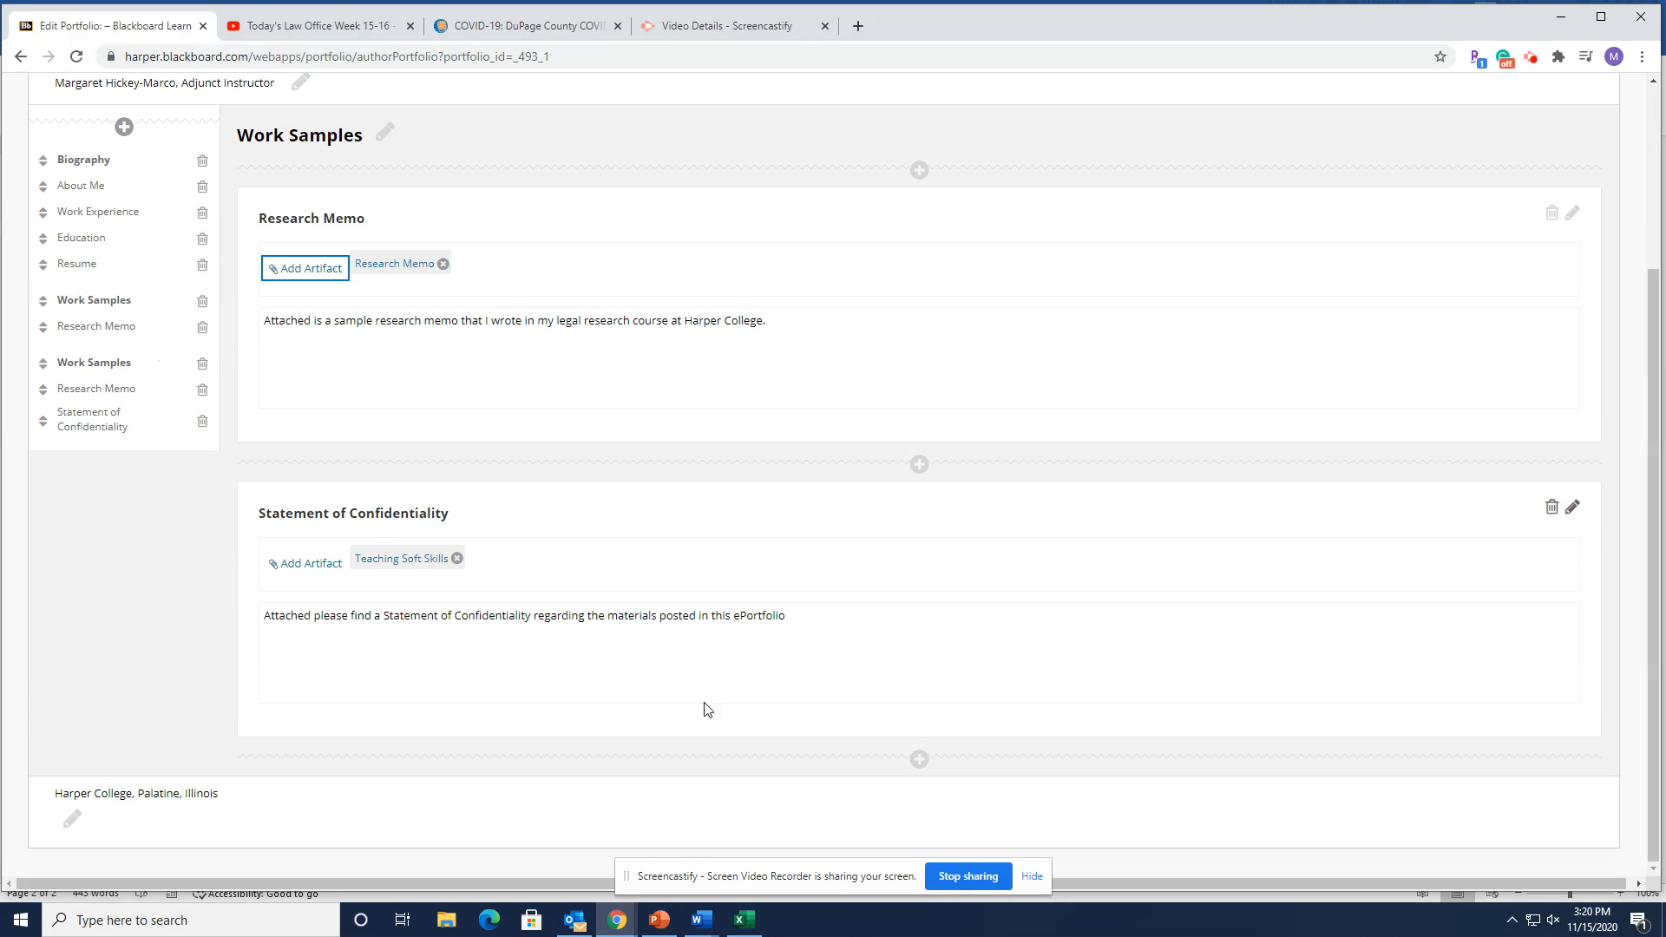
left_click(920, 464)
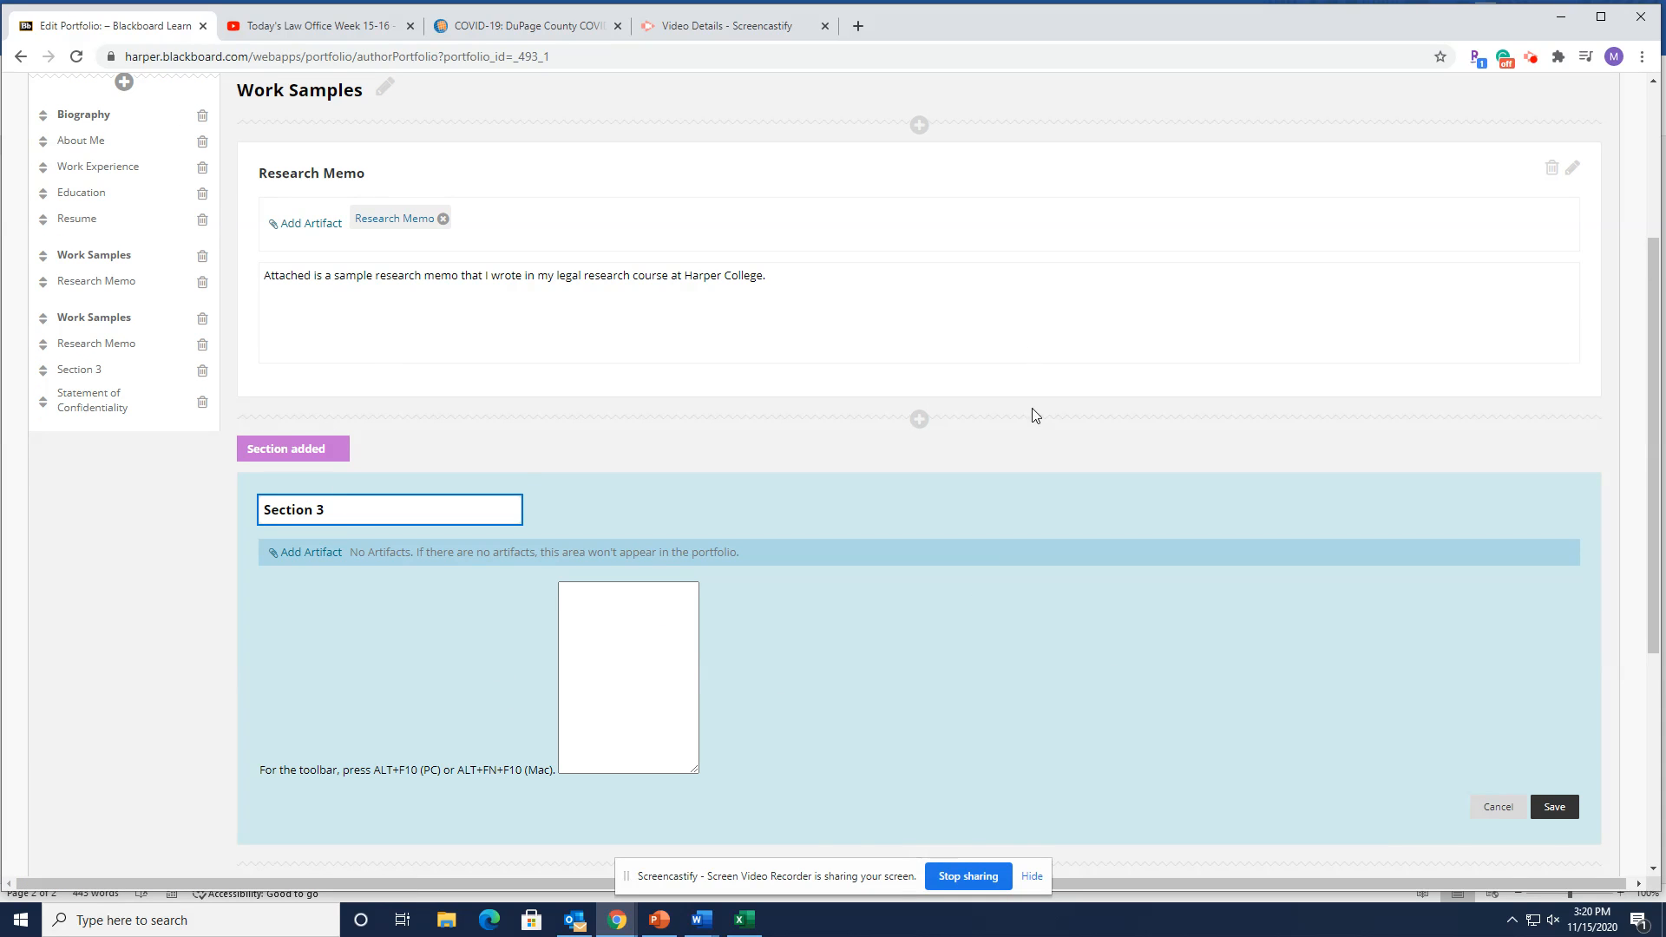
Step: Move the Statement of Confidentiality section before Research Memo on the first Work Samples page and delete the second page's Research Memo section
scroll(979, 729, "down", 4)
scroll(981, 724, "up", 8)
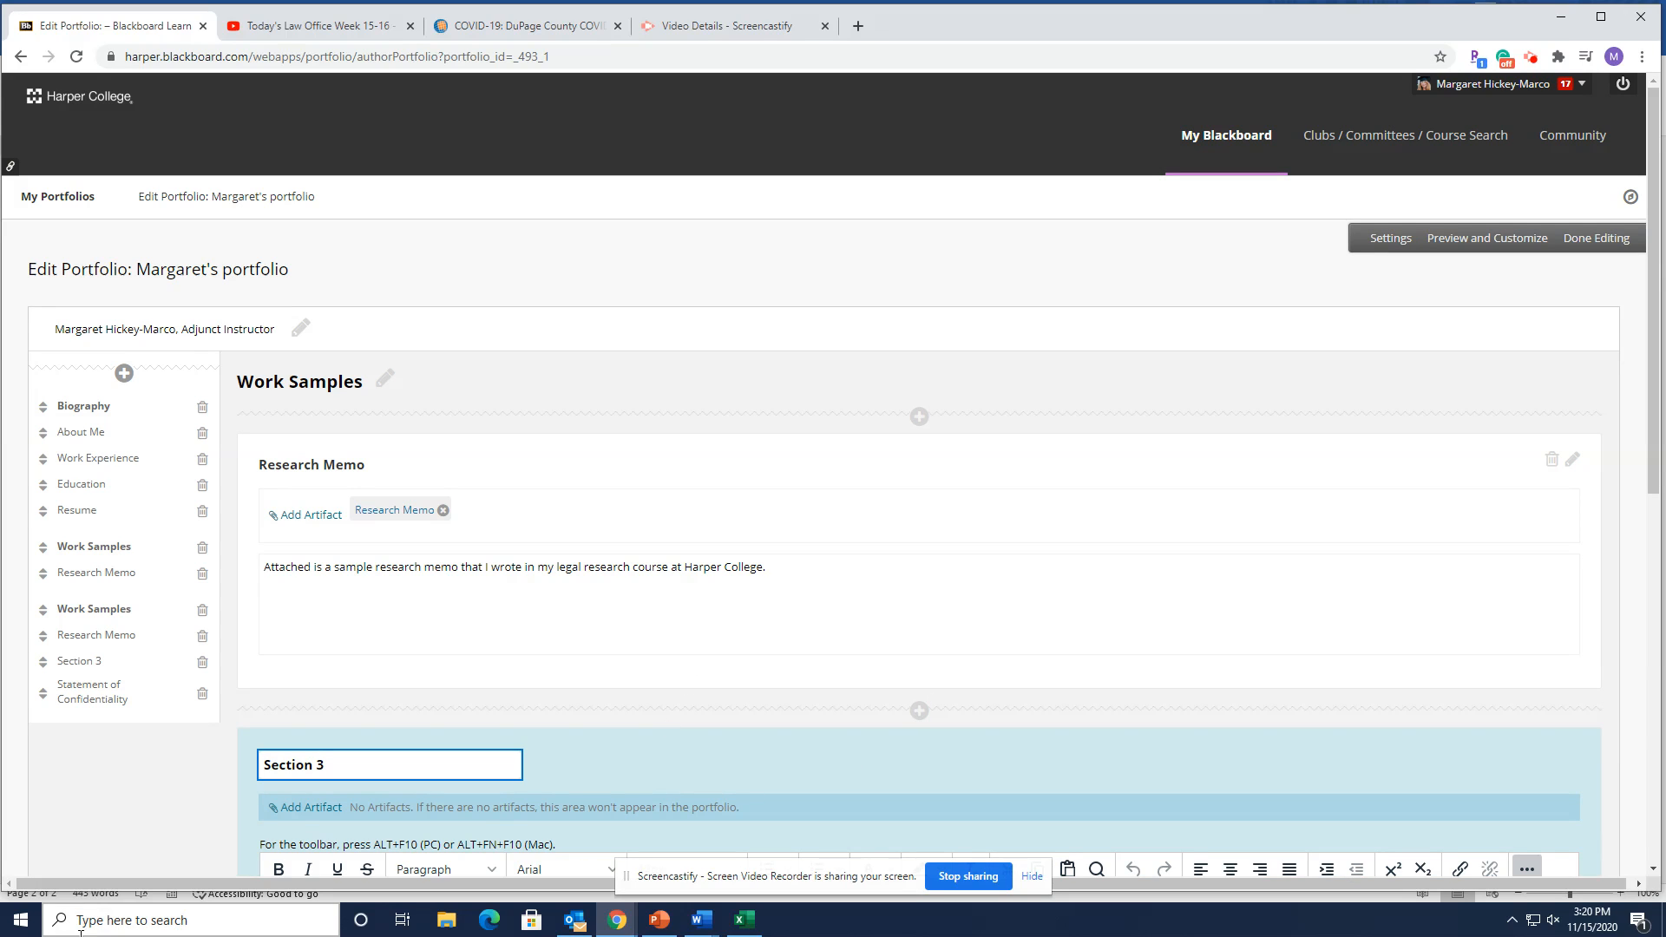
left_click(44, 699)
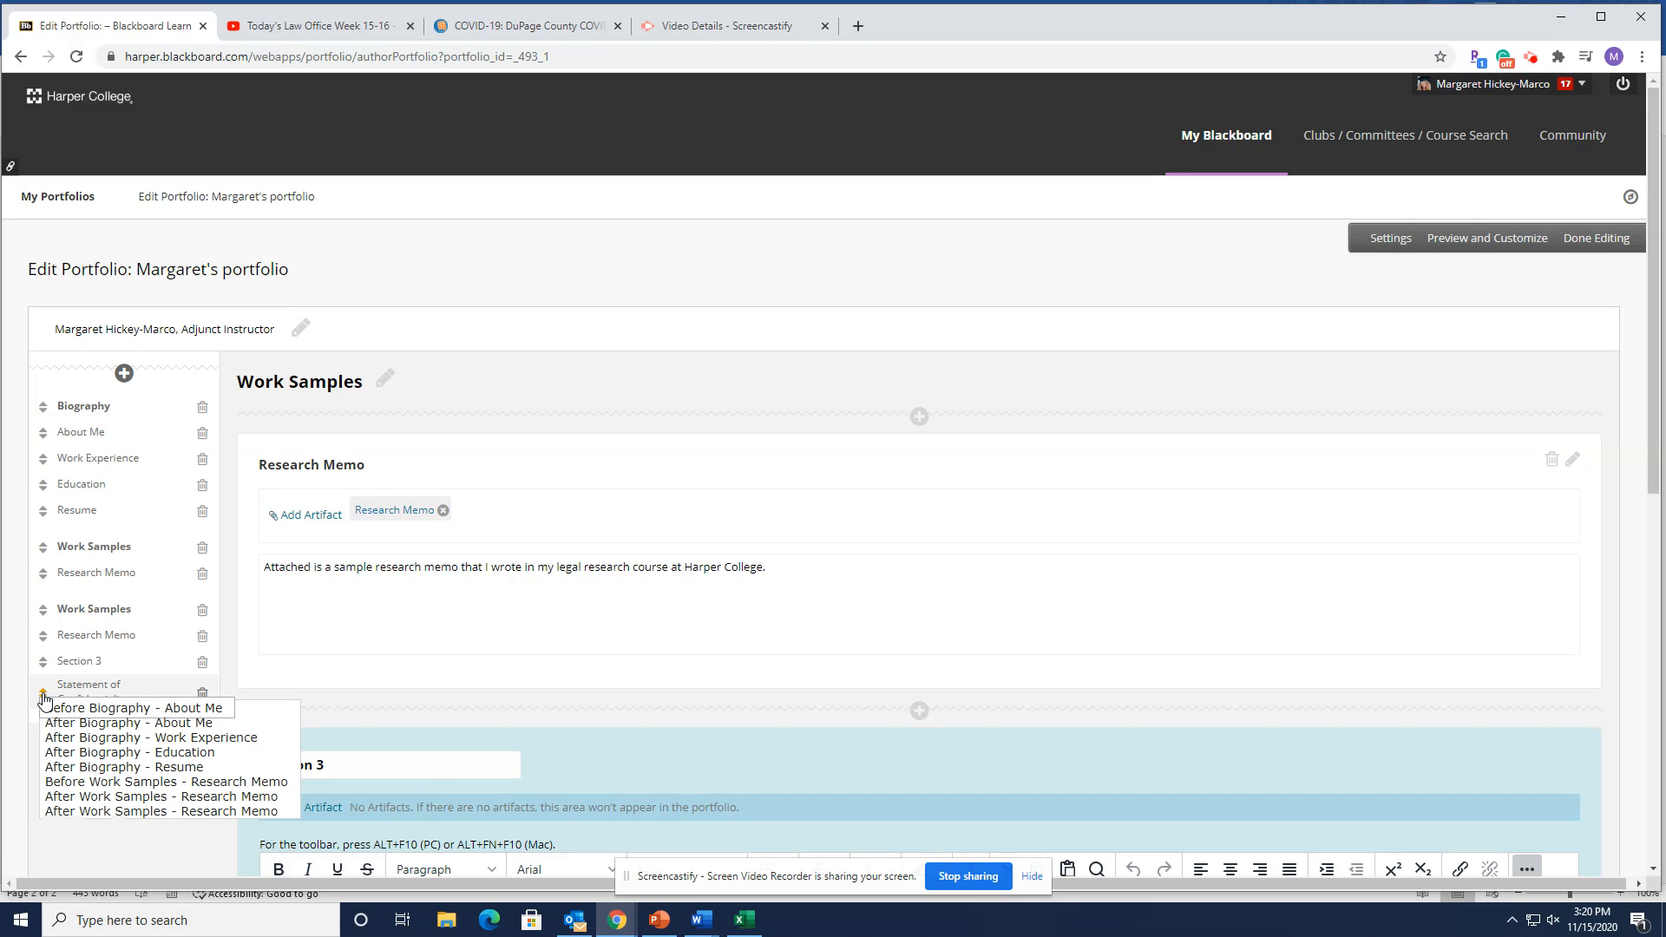
left_click(130, 782)
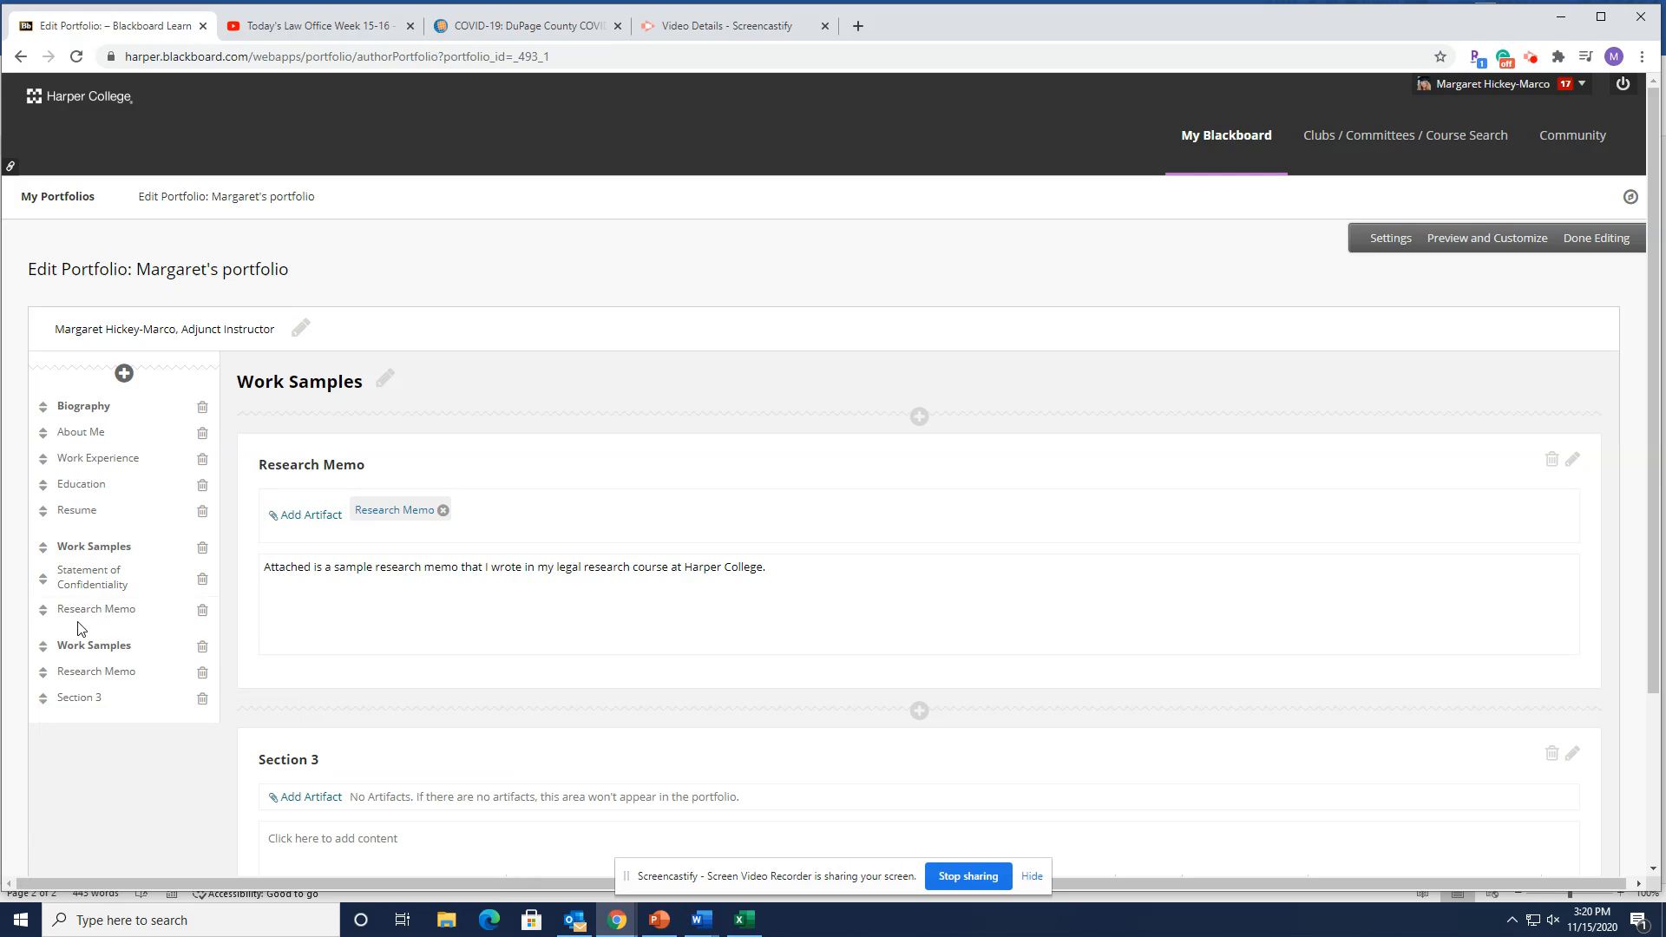
left_click(202, 674)
left_click(909, 156)
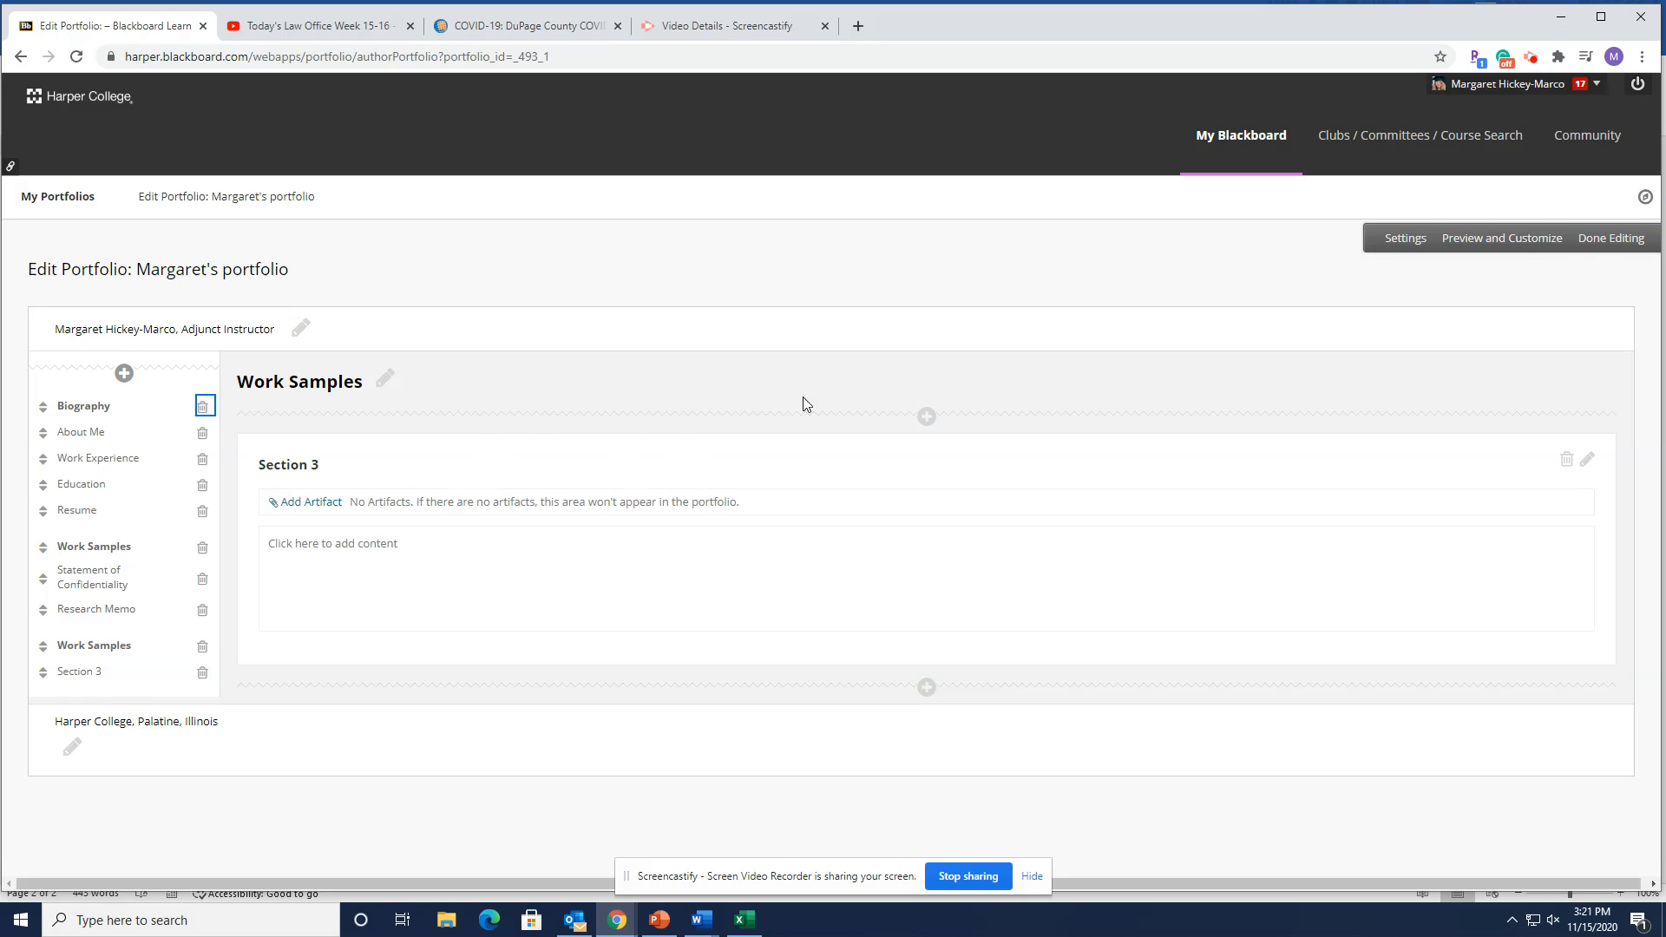
Step: Open the portfolio preview for style customization and set the layout to Layout 2
left_click(1502, 249)
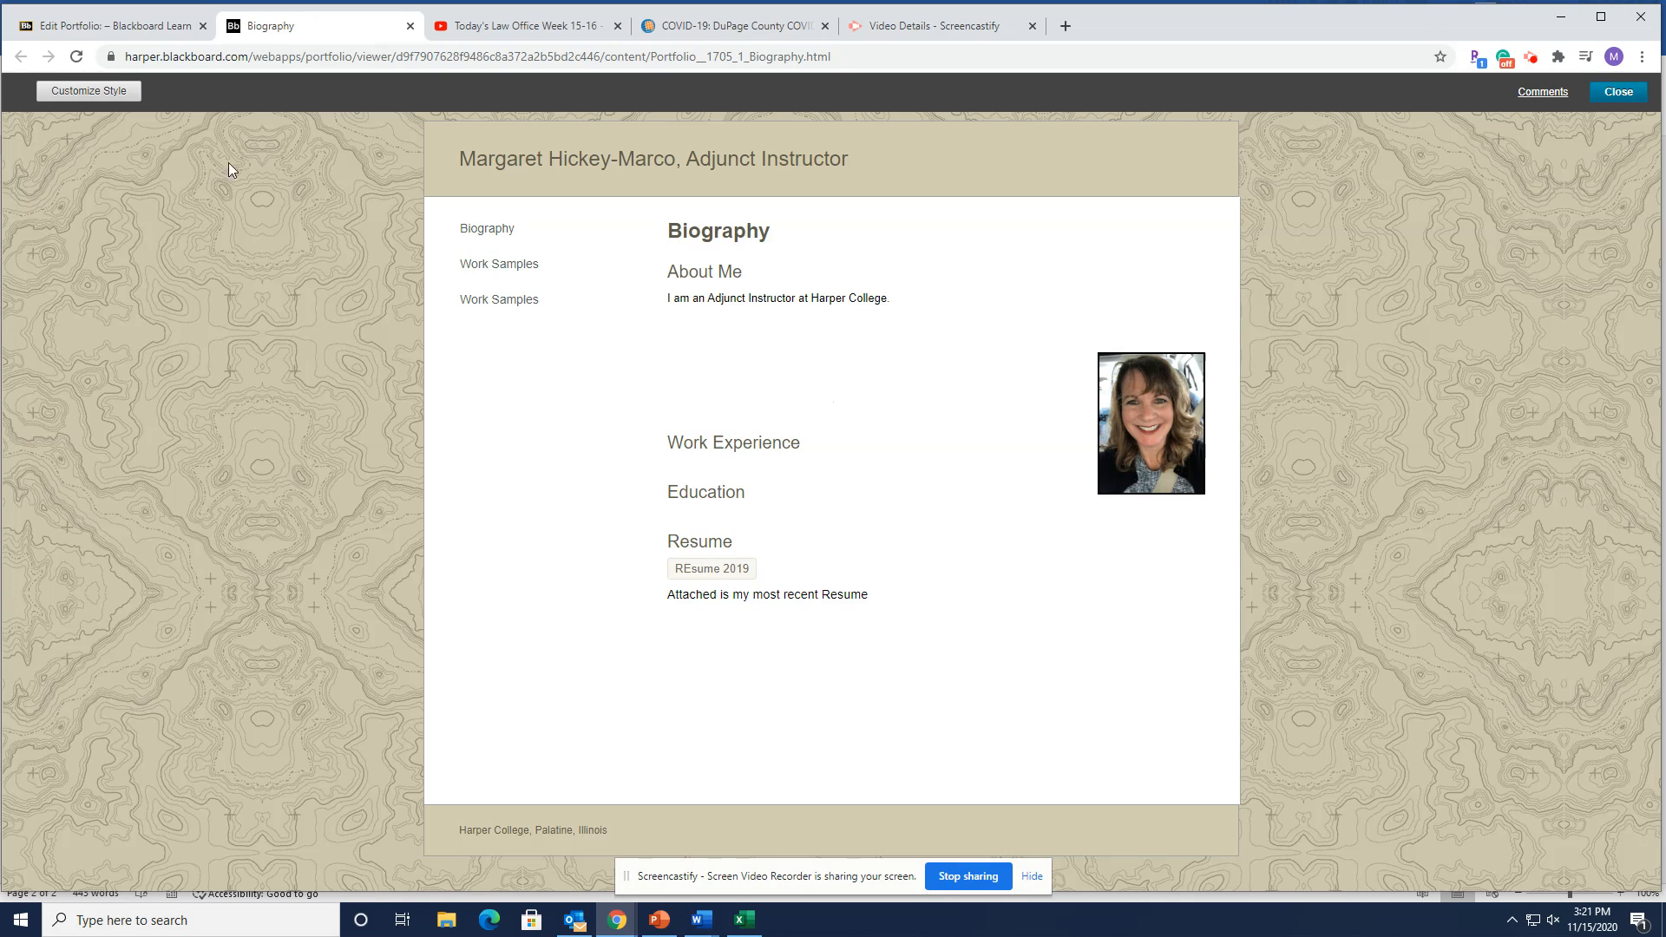
left_click(103, 99)
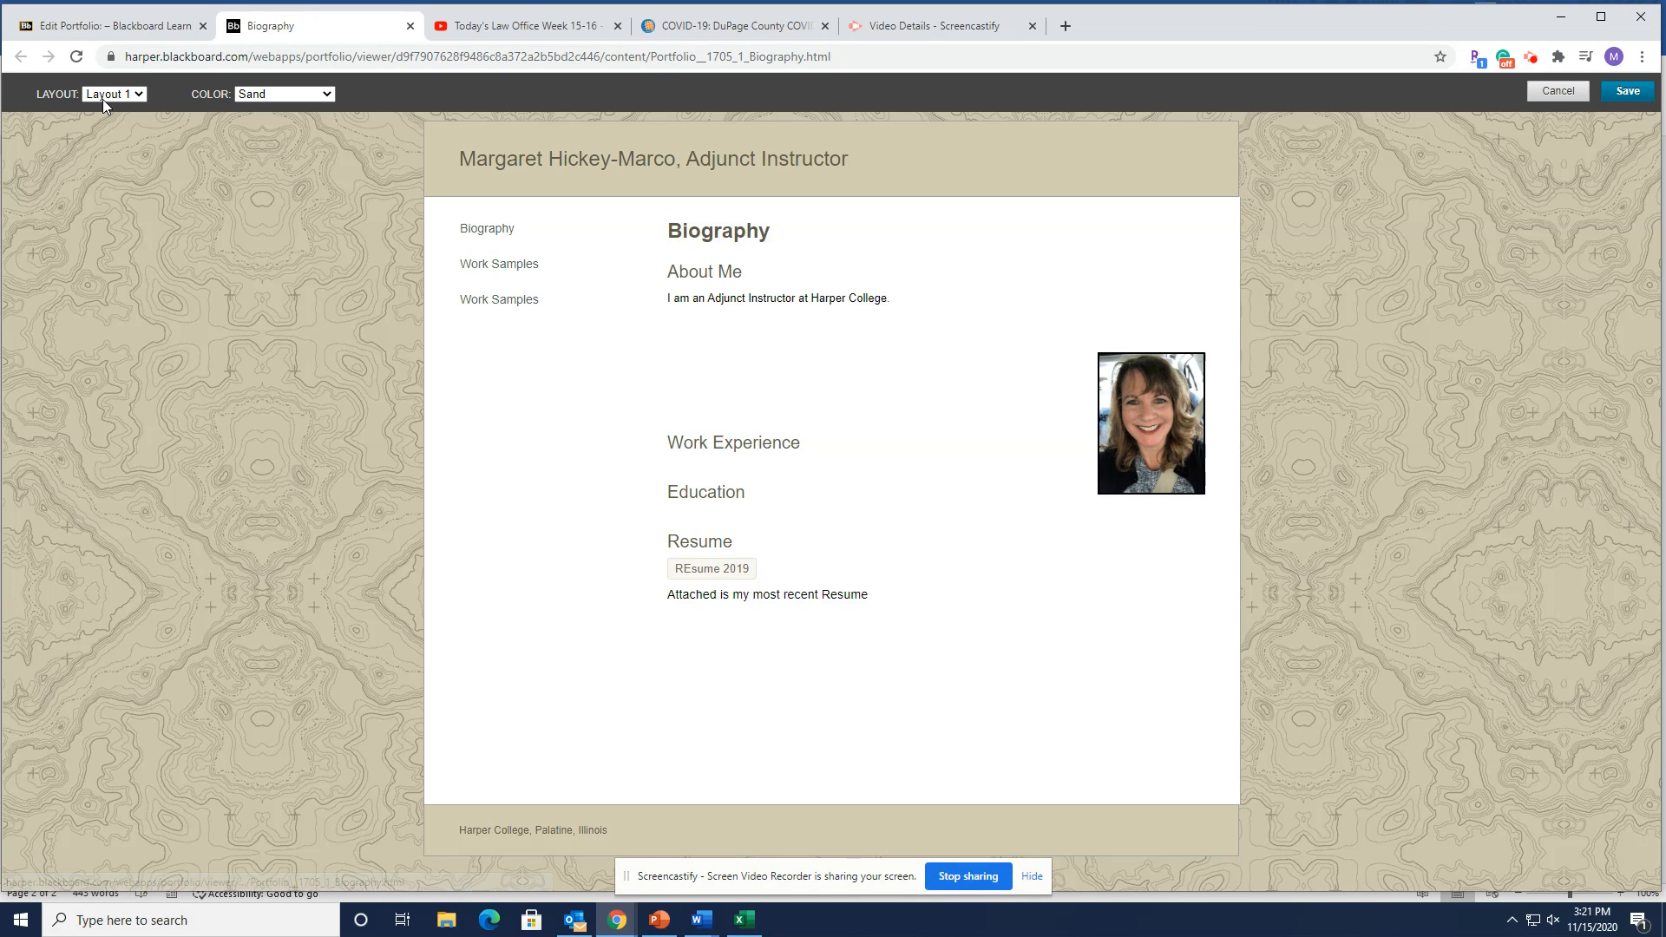
left_click(102, 99)
left_click(103, 124)
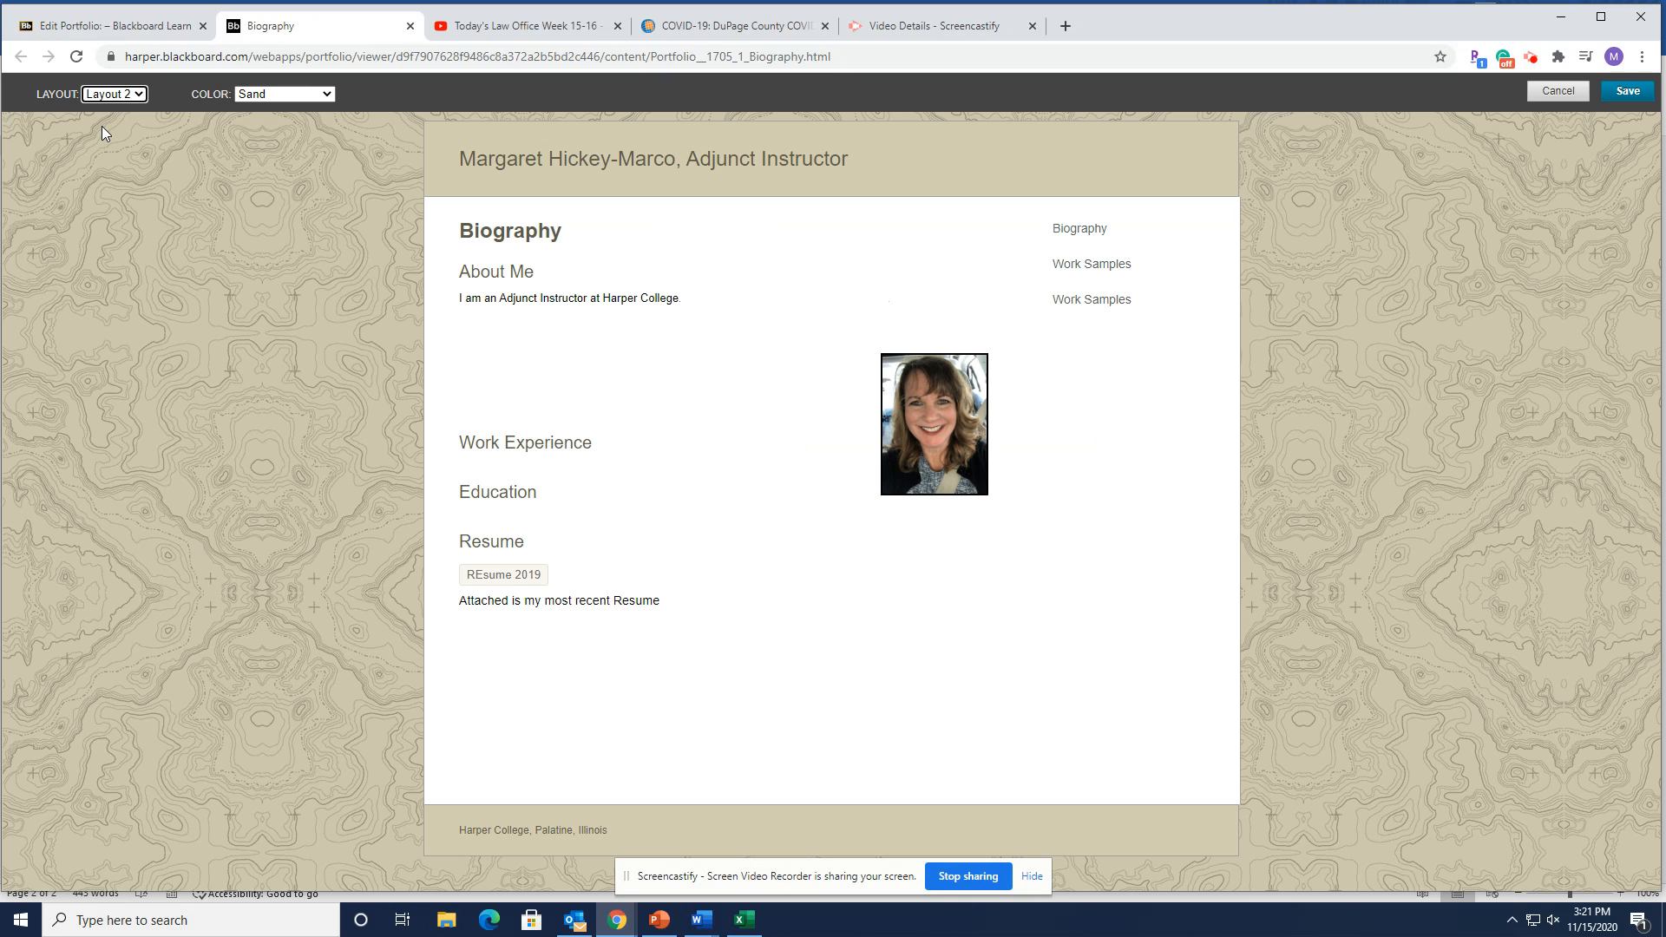
Step: Try the Garnet color scheme on the portfolio and switch back to Sand
left_click(279, 94)
left_click(257, 195)
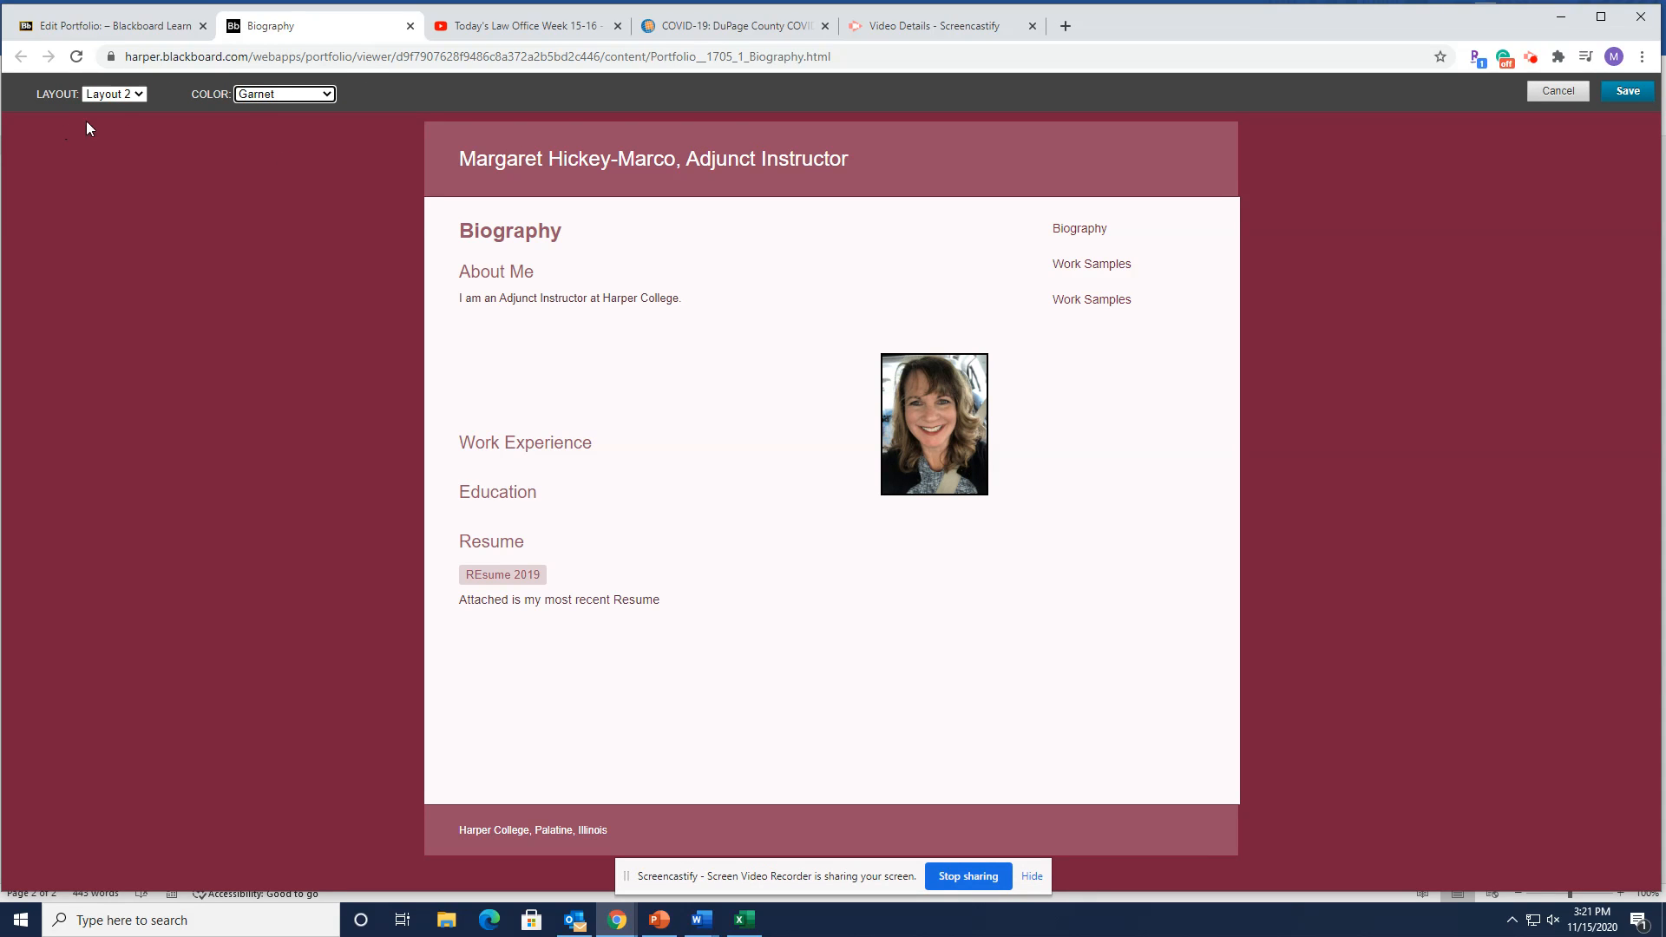
left_click(251, 98)
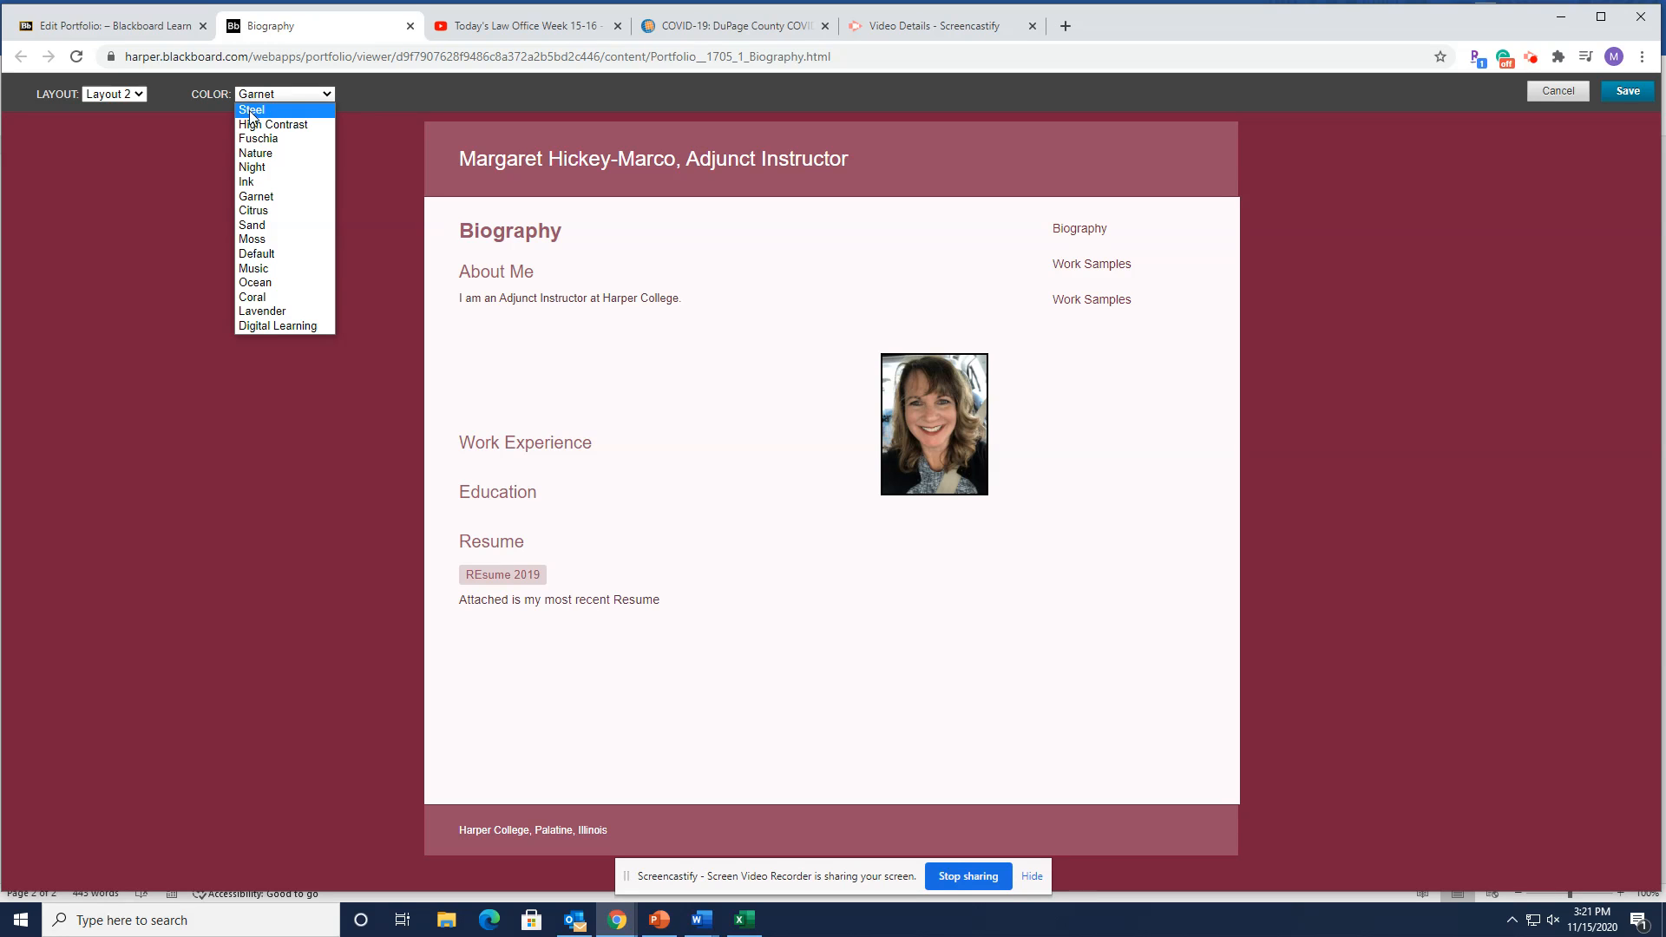
left_click(250, 225)
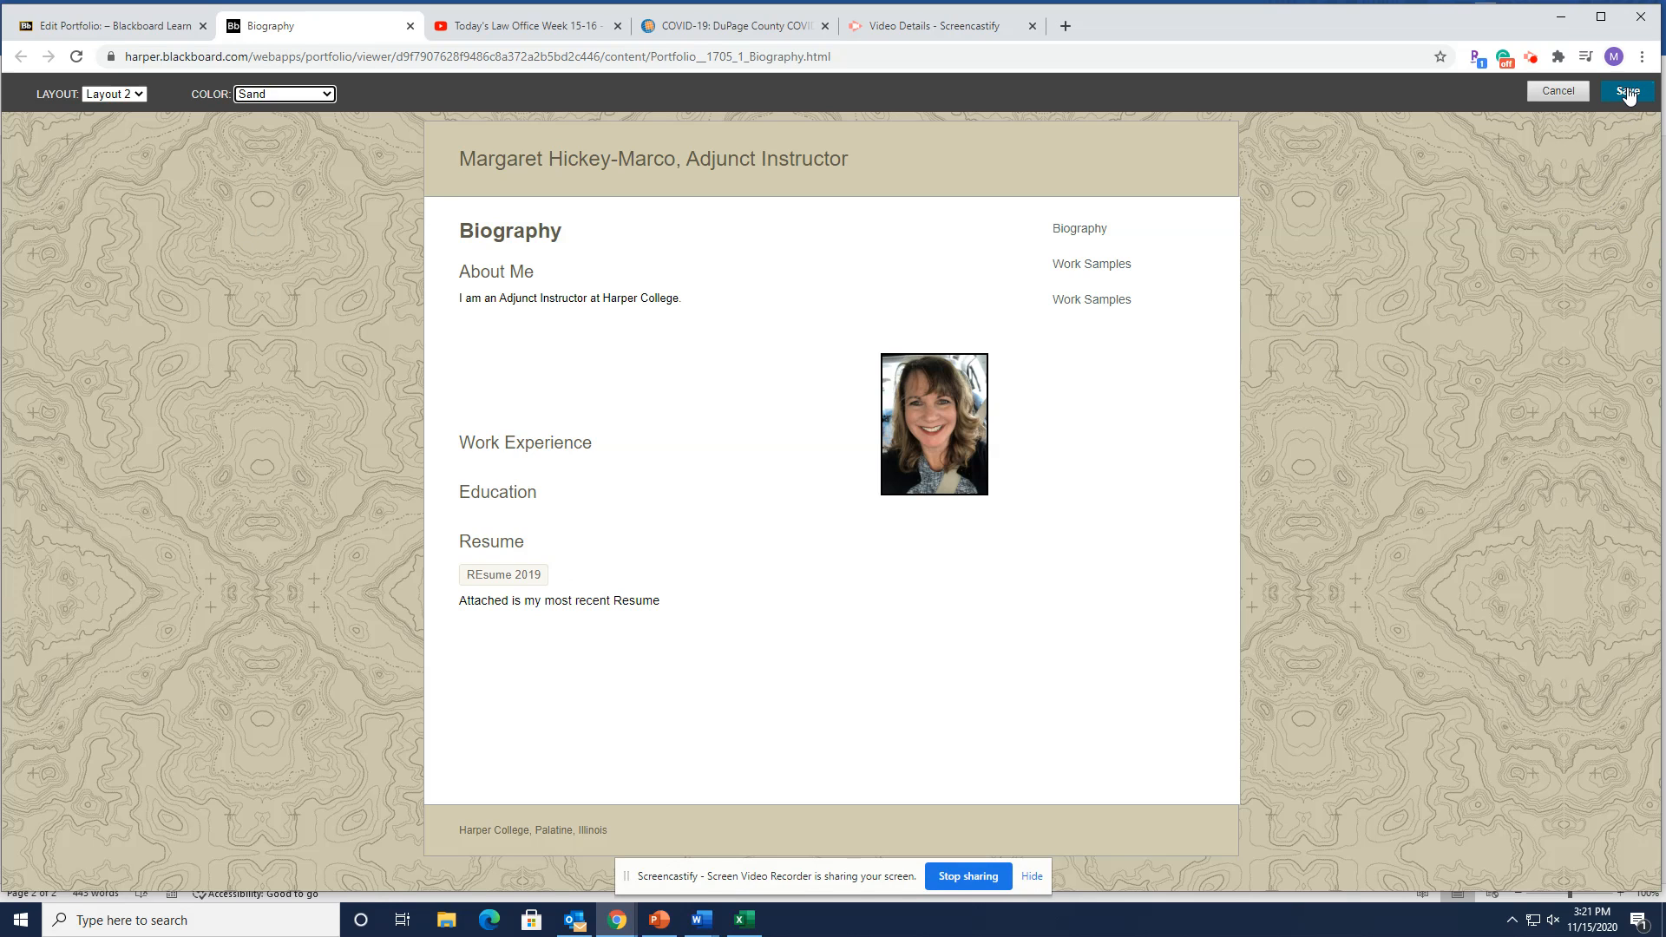
Step: Save the customized style, close the preview and finish editing the portfolio
left_click(1628, 92)
left_click(1621, 93)
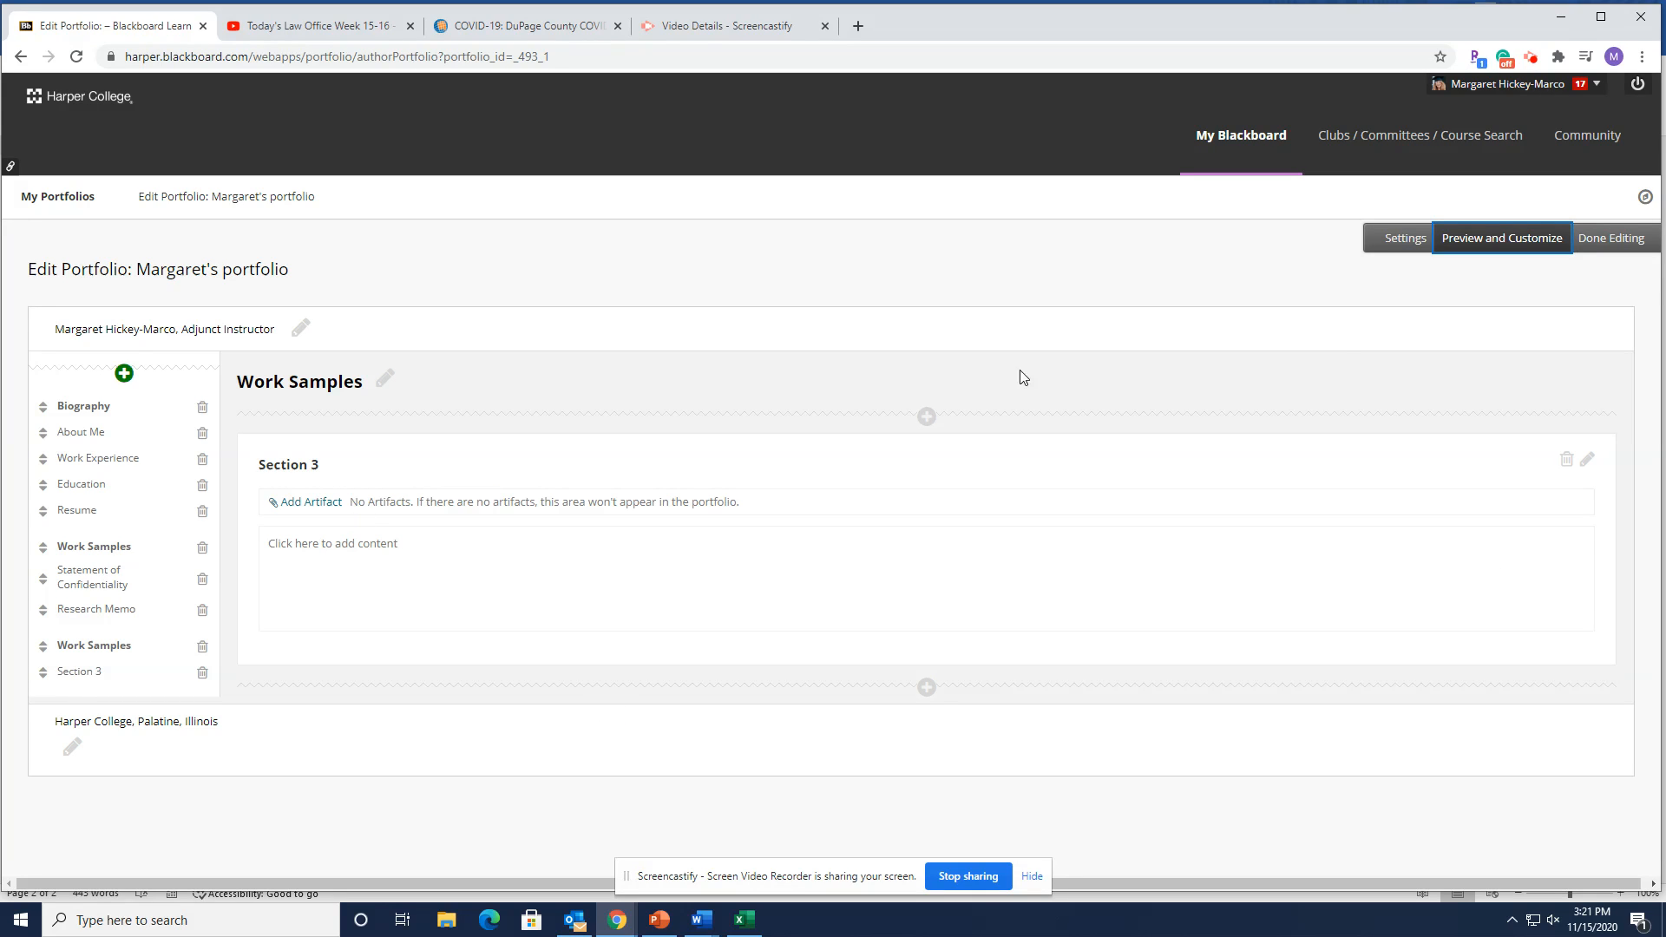
left_click(1619, 246)
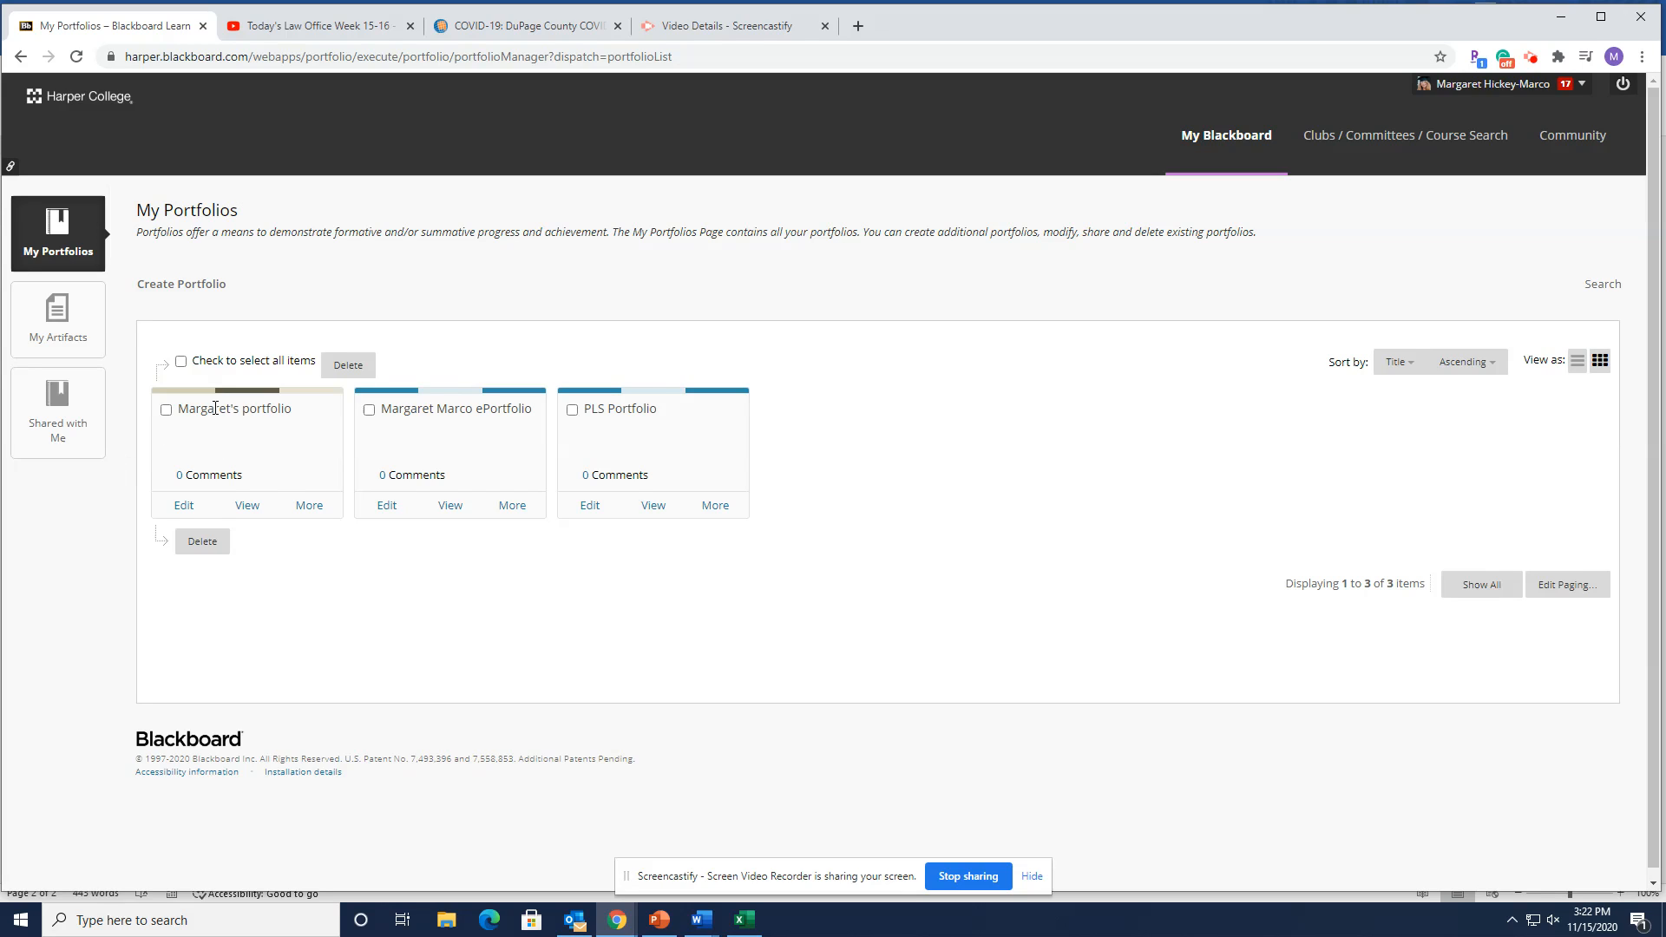
Step: Reopen the first portfolio for editing and add a new page named "Honors and Certifications"
left_click(180, 507)
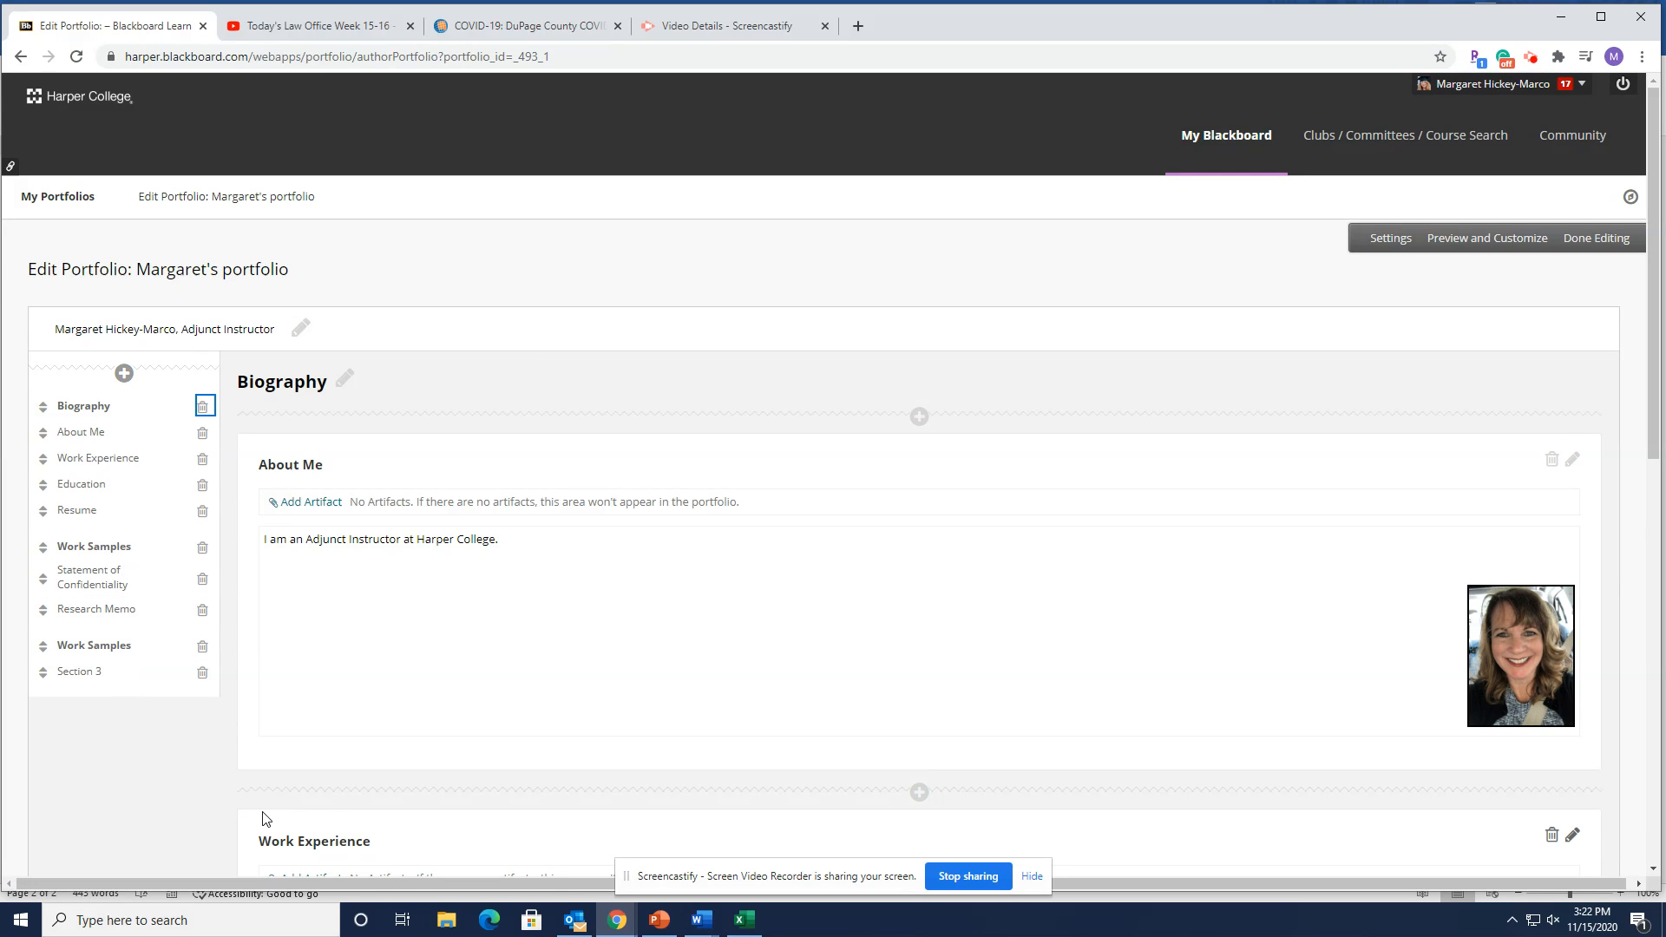
left_click(124, 373)
left_click(124, 374)
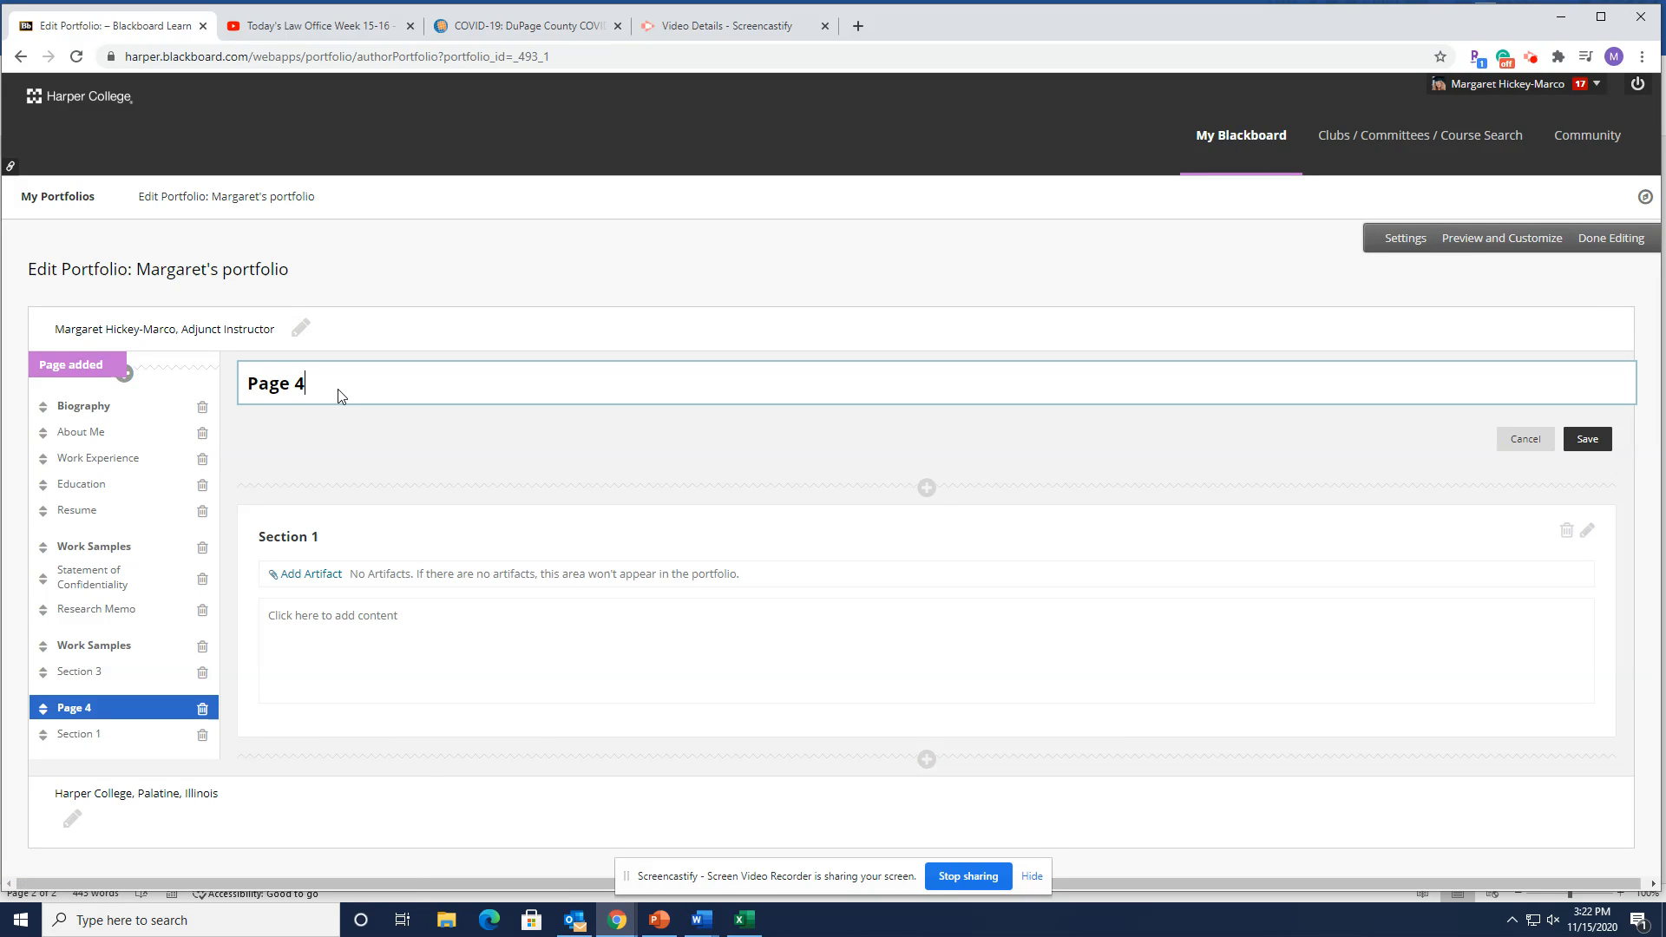
key("BackSpace")
key("BackSpace")
key("BackSpace")
key("BackSpace")
type("Honors and Certifications")
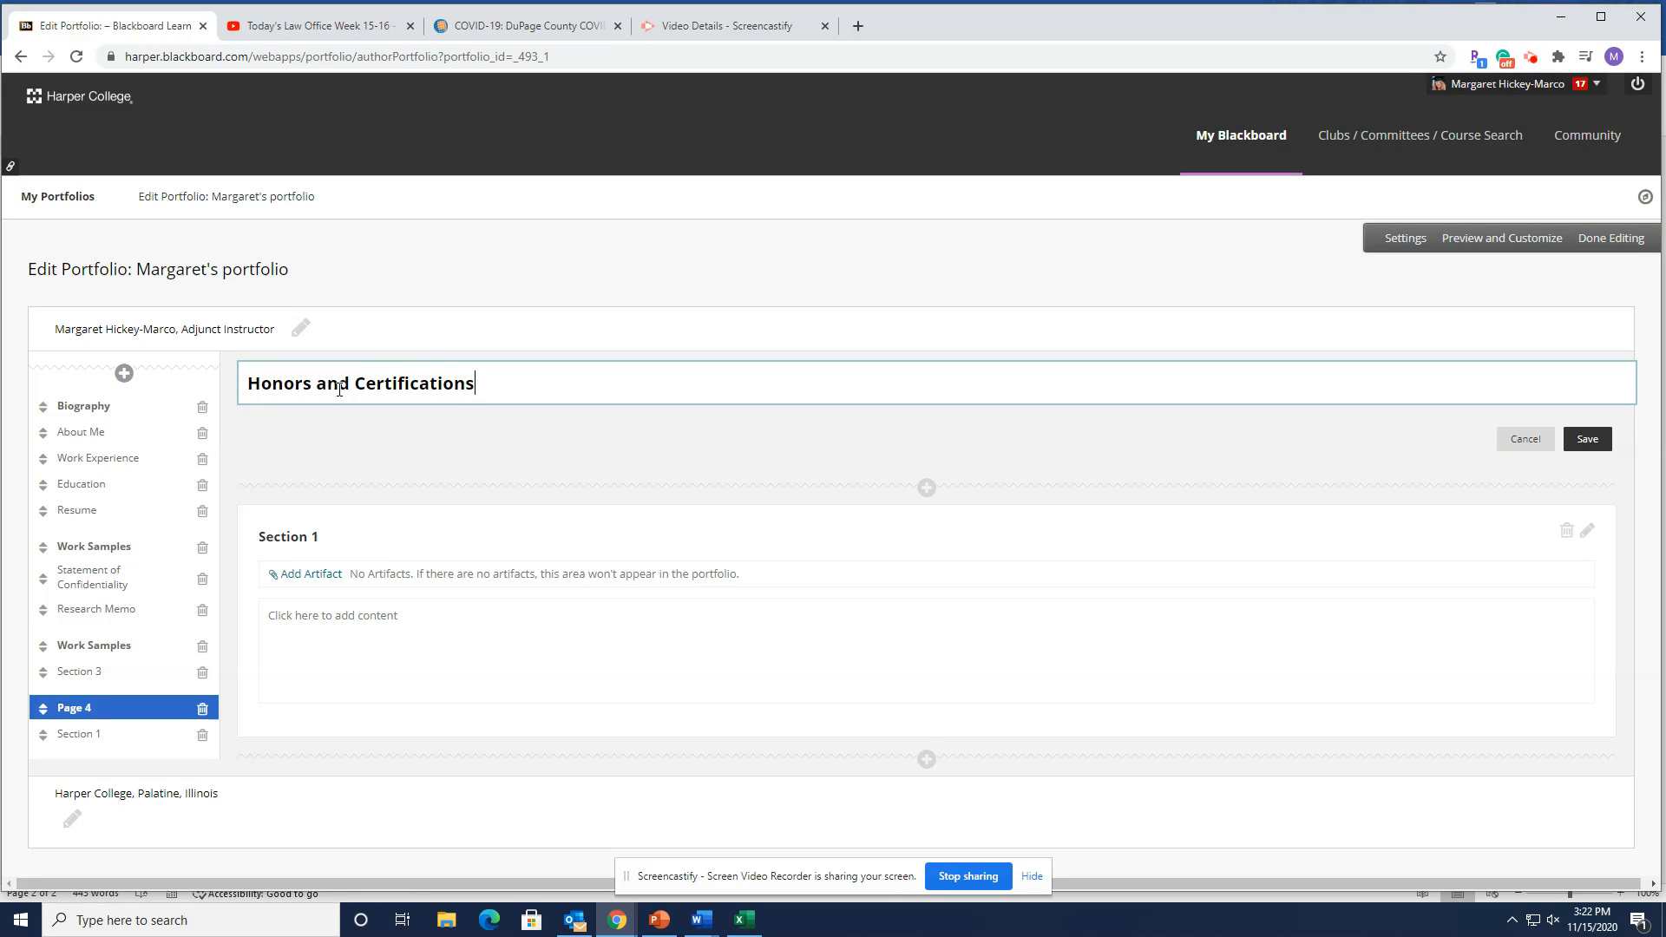
left_click(1596, 441)
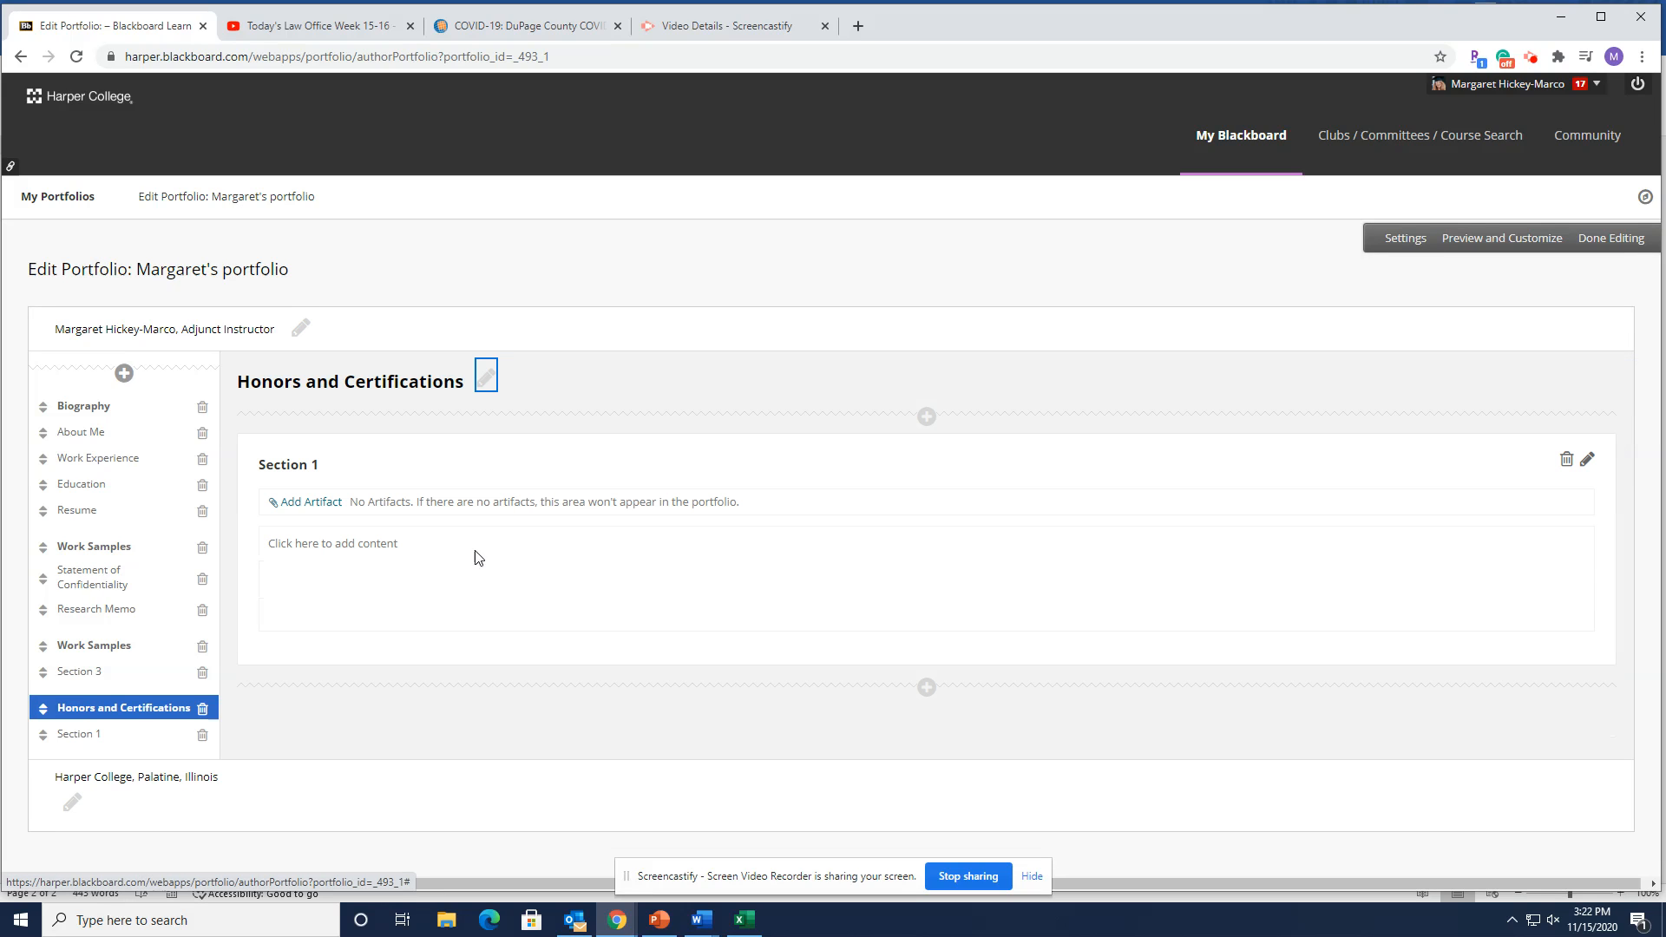
Step: Retitle Section 1 on the Honors and Certifications page as "Lexis Certification"
left_click(1590, 460)
type("Lexi")
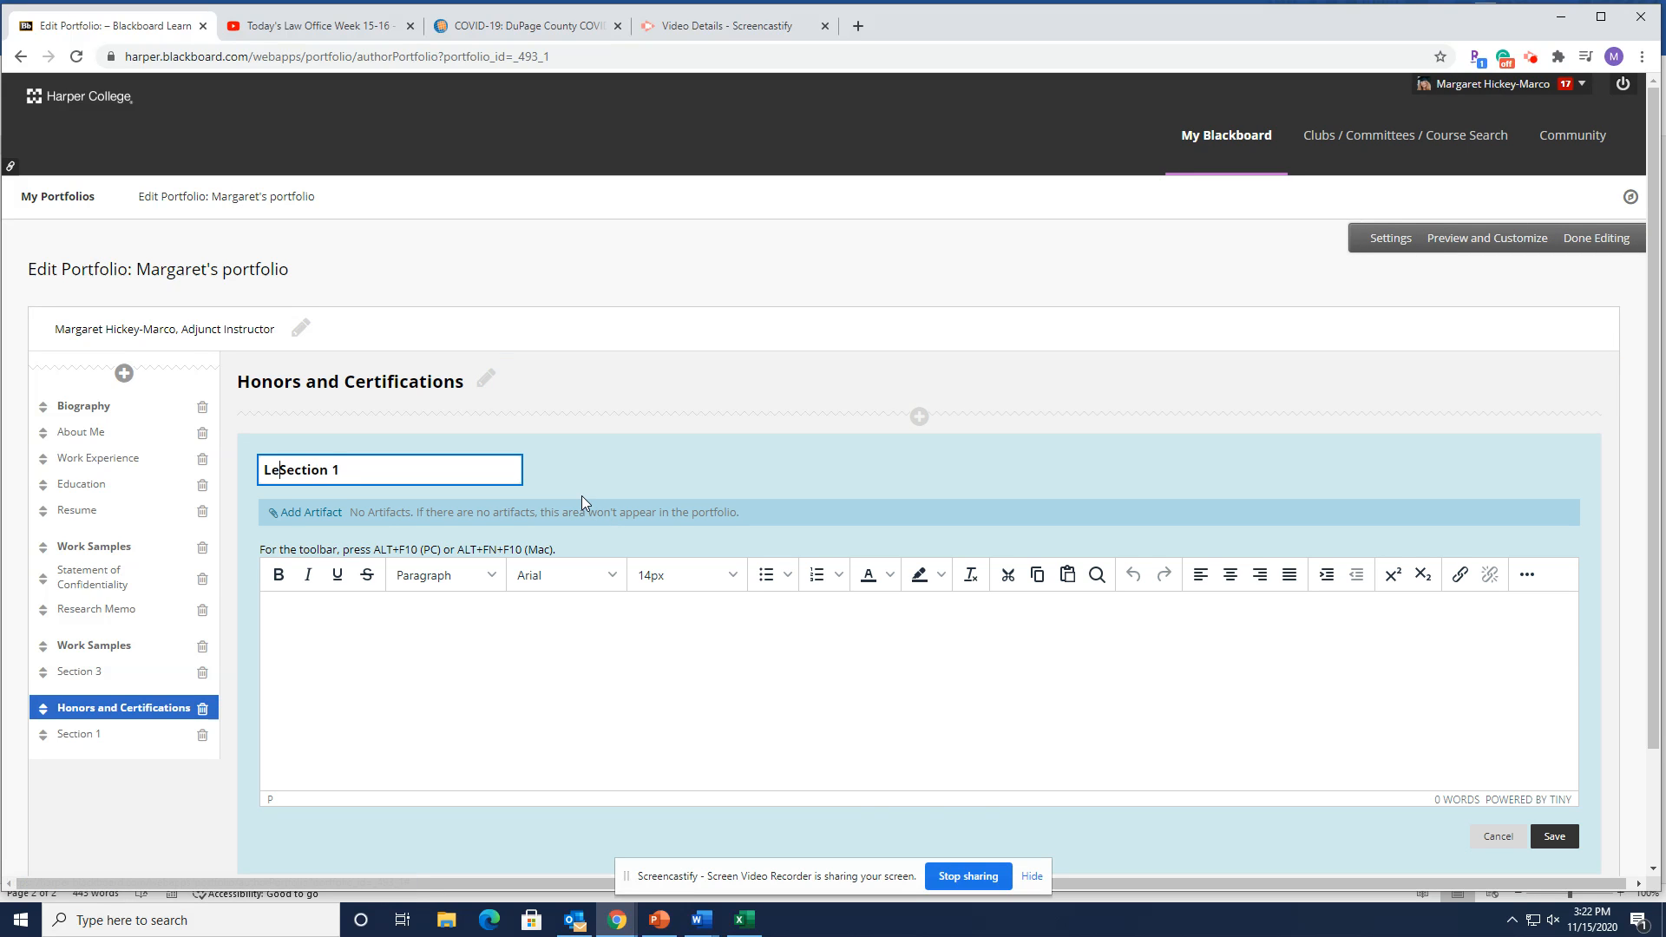
type("s")
key("BackSpace")
key("BackSpace")
type("x")
key("BackSpace")
key("BackSpace")
type("s Certifica")
key("BackSpace")
key("BackSpace")
type("cations")
key("Delete")
key("Delete")
key("Delete")
key("Delete")
key("Delete")
key("Delete")
key("Delete")
key("Delete")
key("BackSpace")
Step: Enter "Attached please find my certificate of completion of the Lexis Paralegal Mastery Course" as the Lexis Certification section's text and save it
left_click(534, 621)
type("Atta")
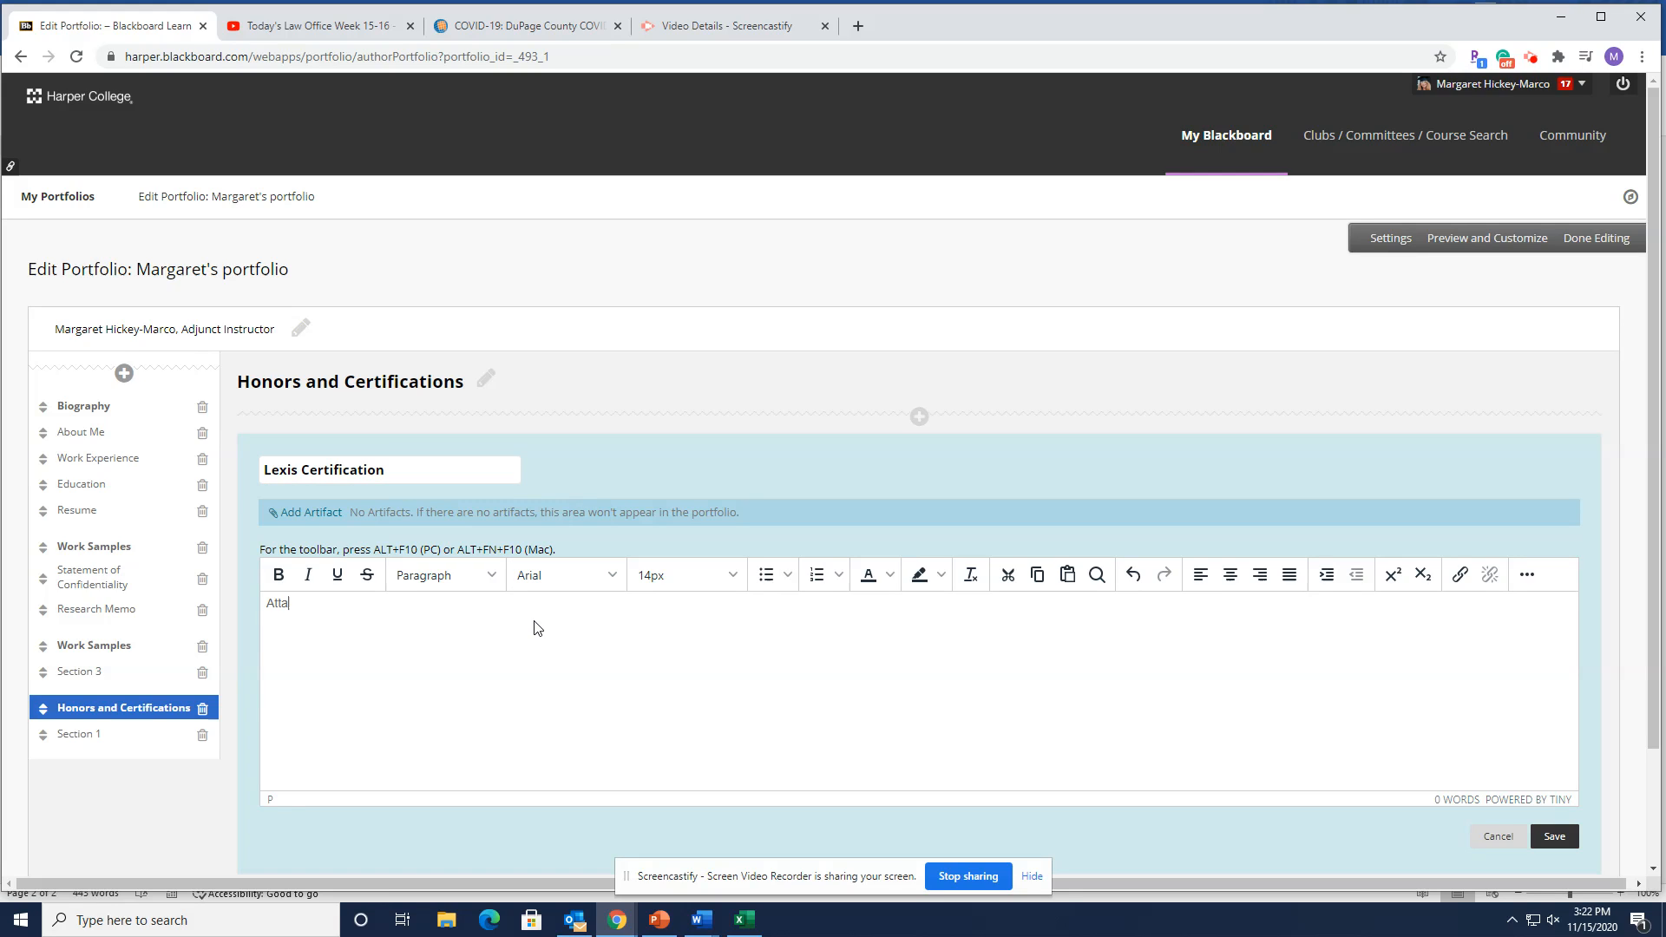
type("ched please find my certificate of ")
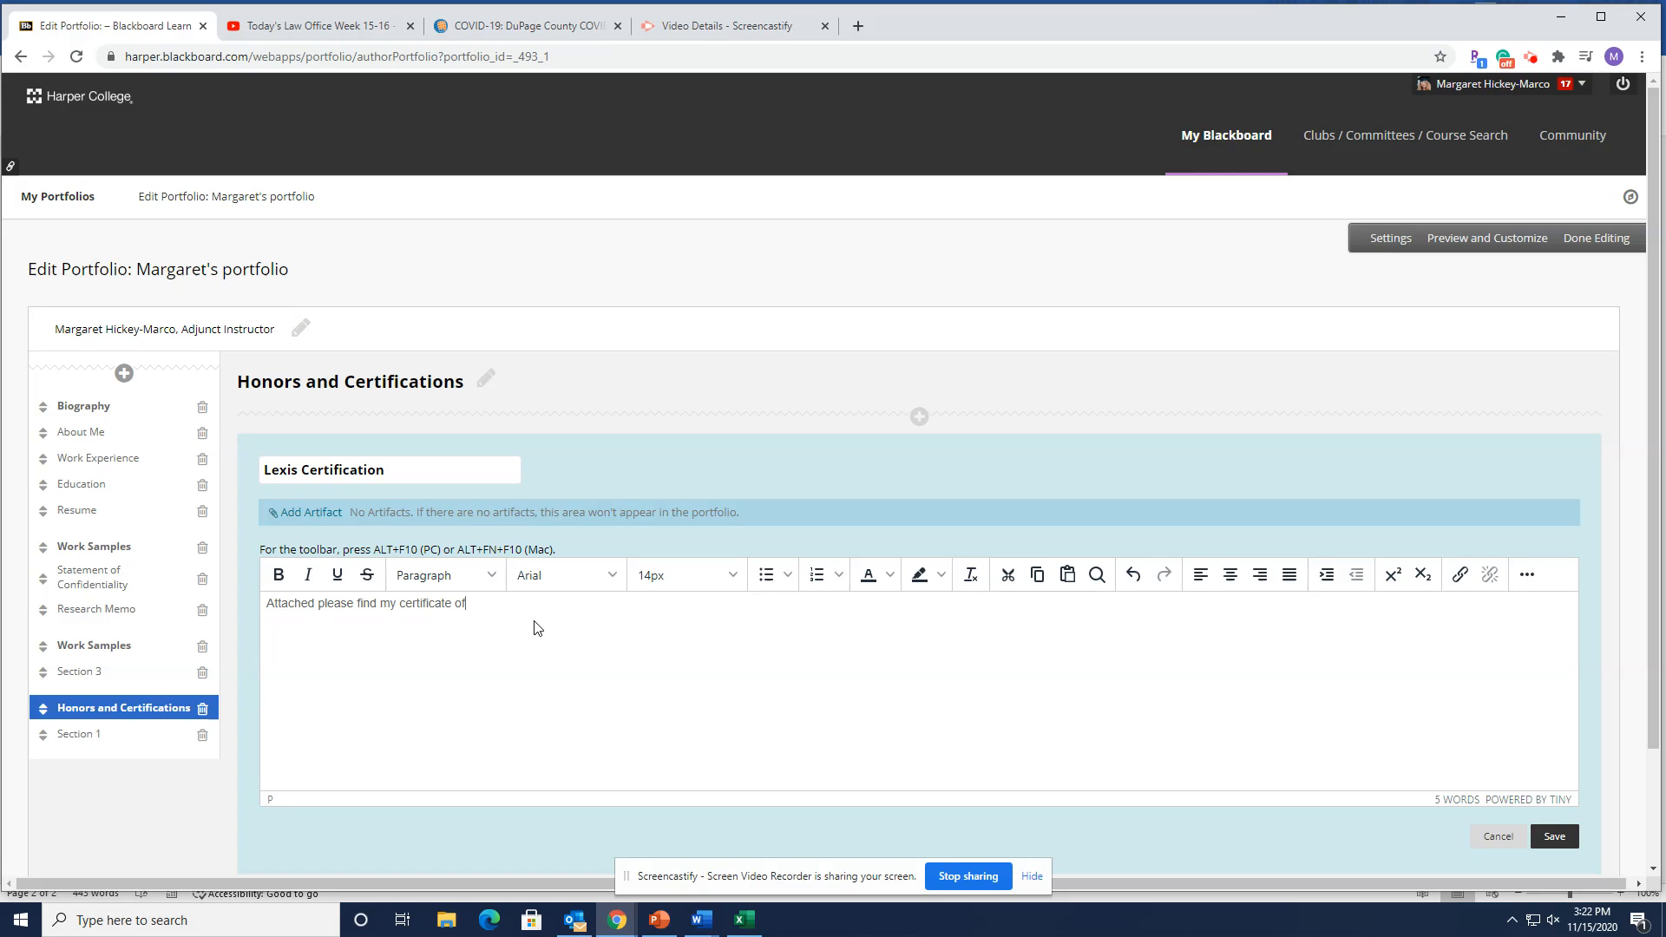
type("completion of the Lexis Paralegal Mastery Course")
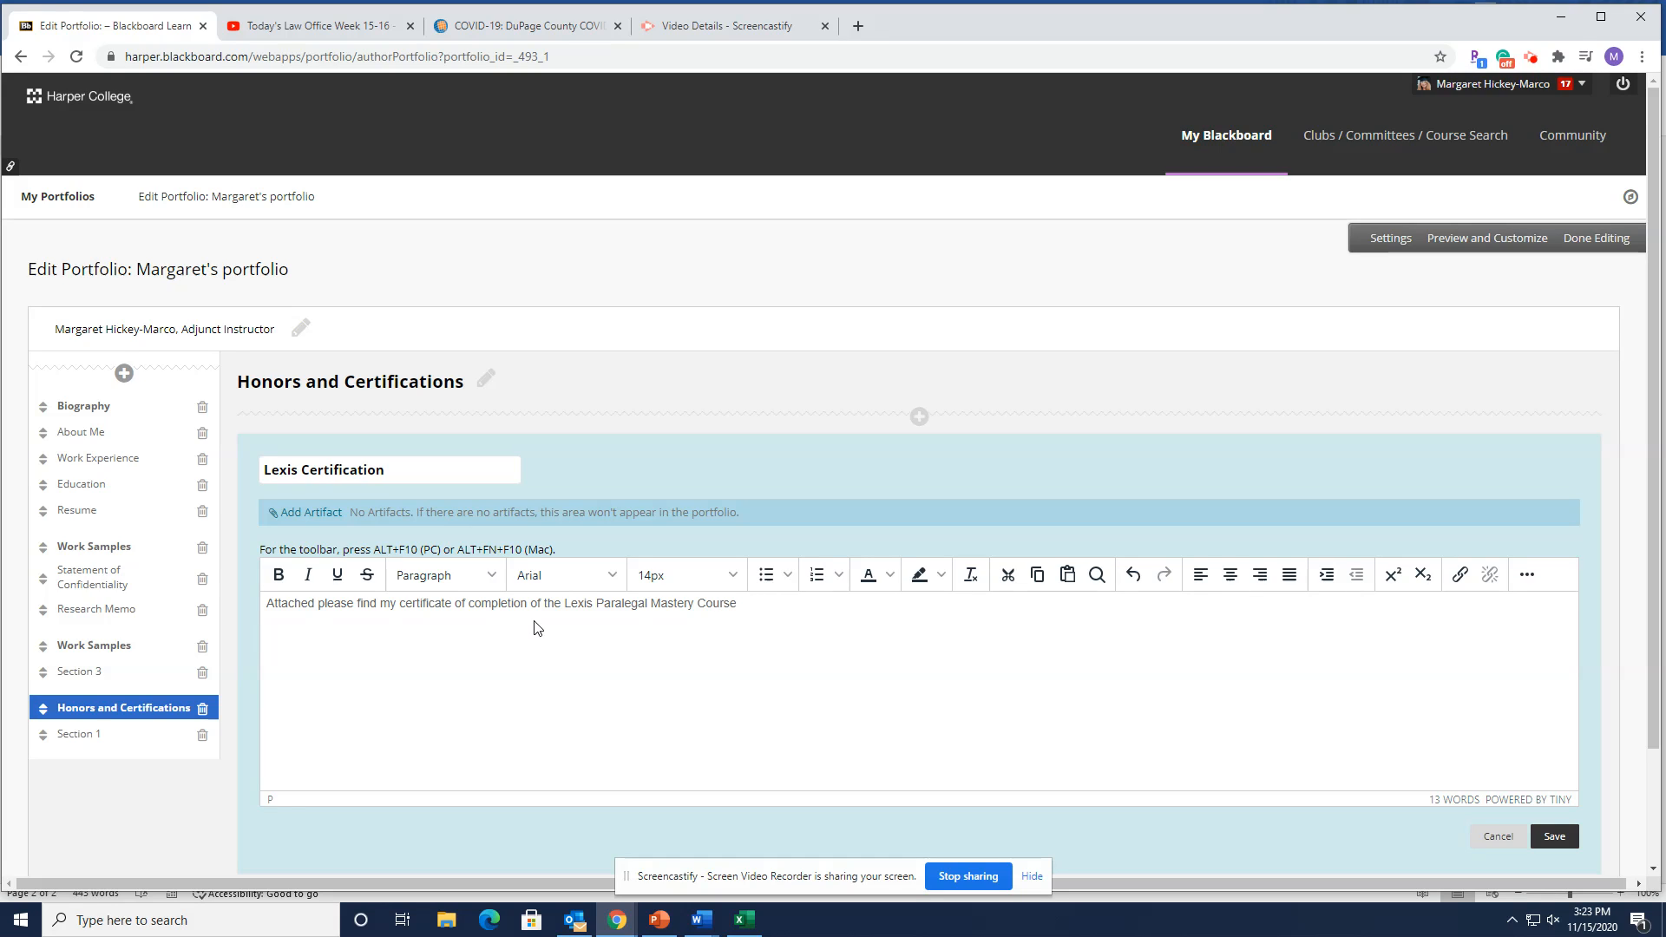
left_click(1553, 836)
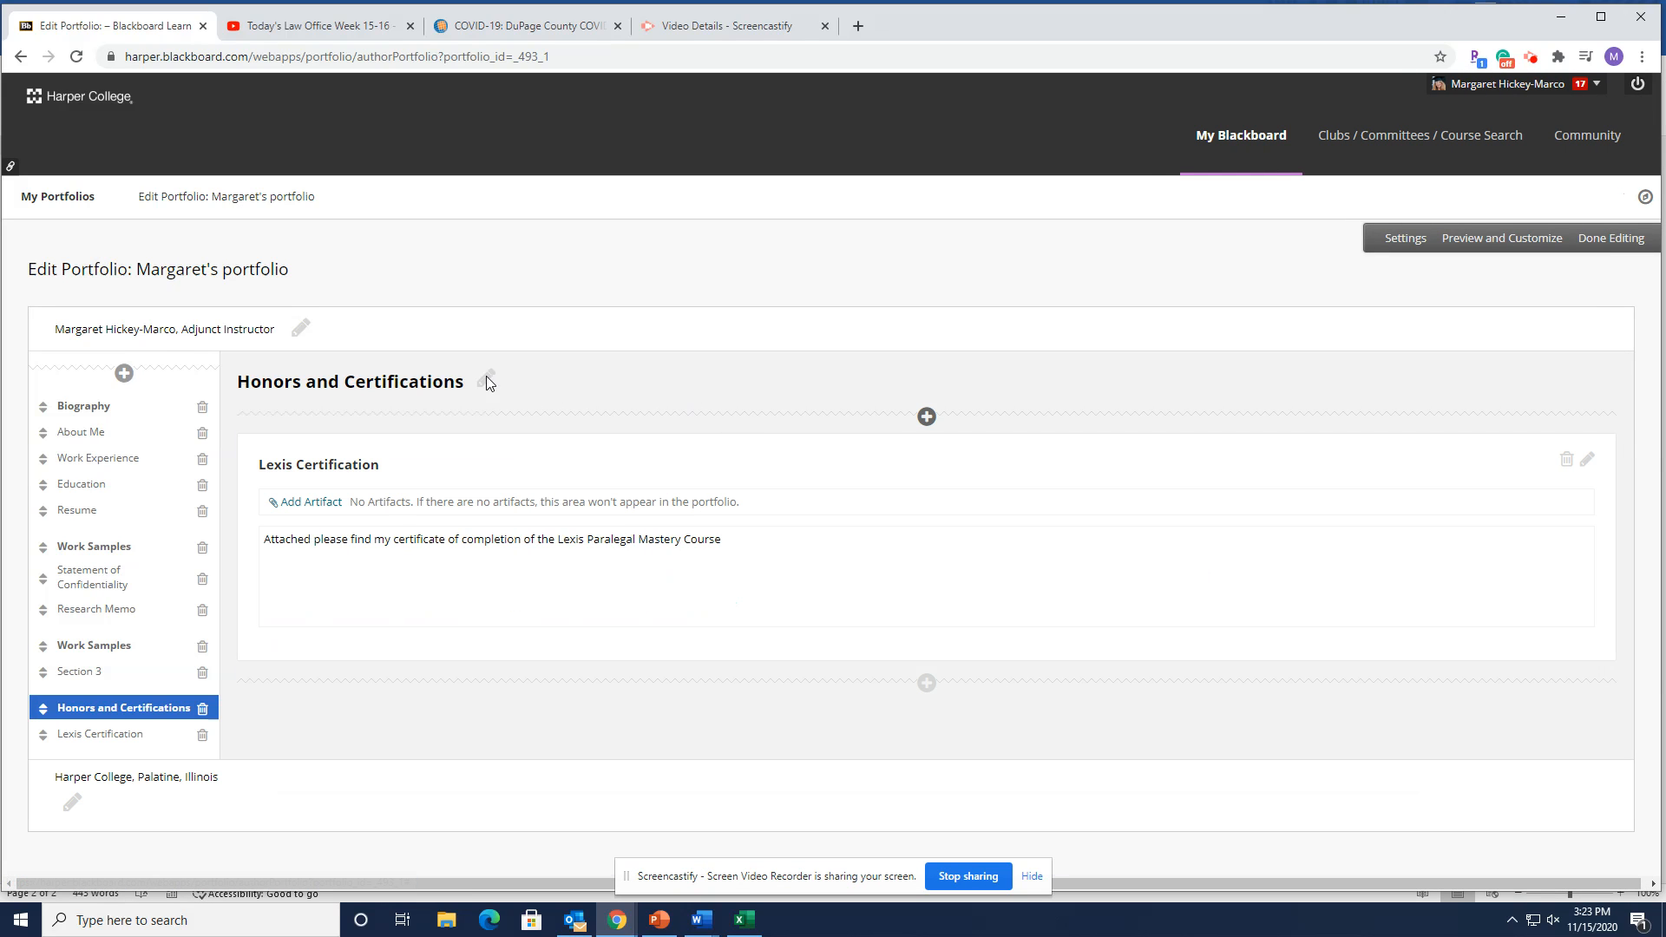
left_click(299, 503)
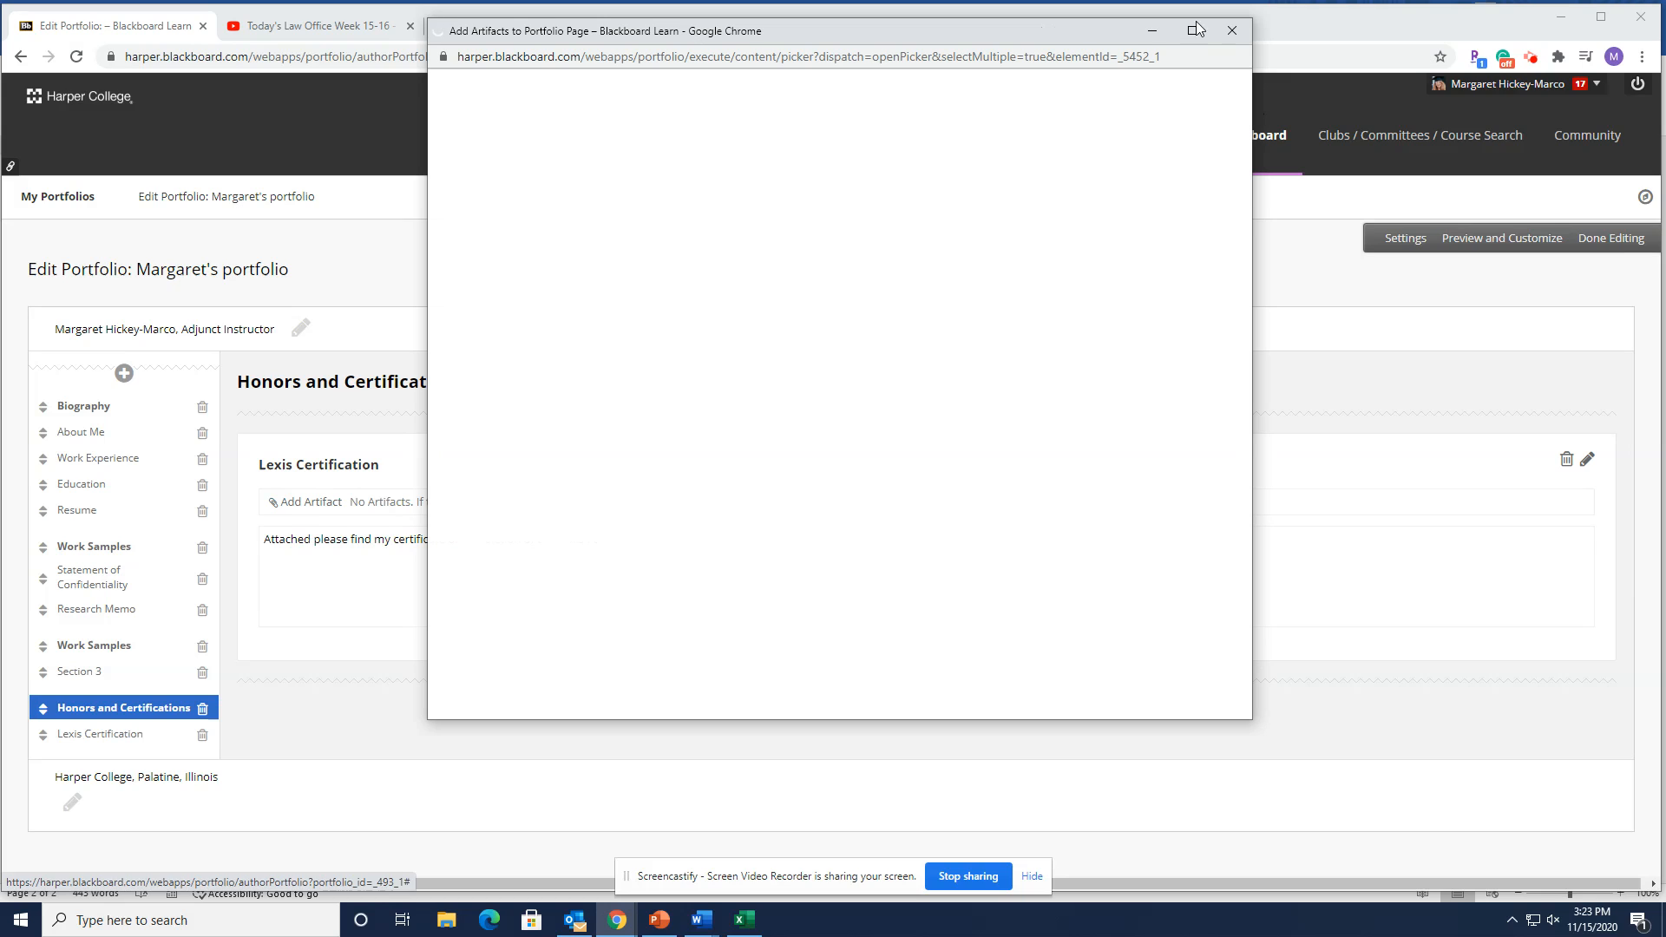
left_click(1232, 30)
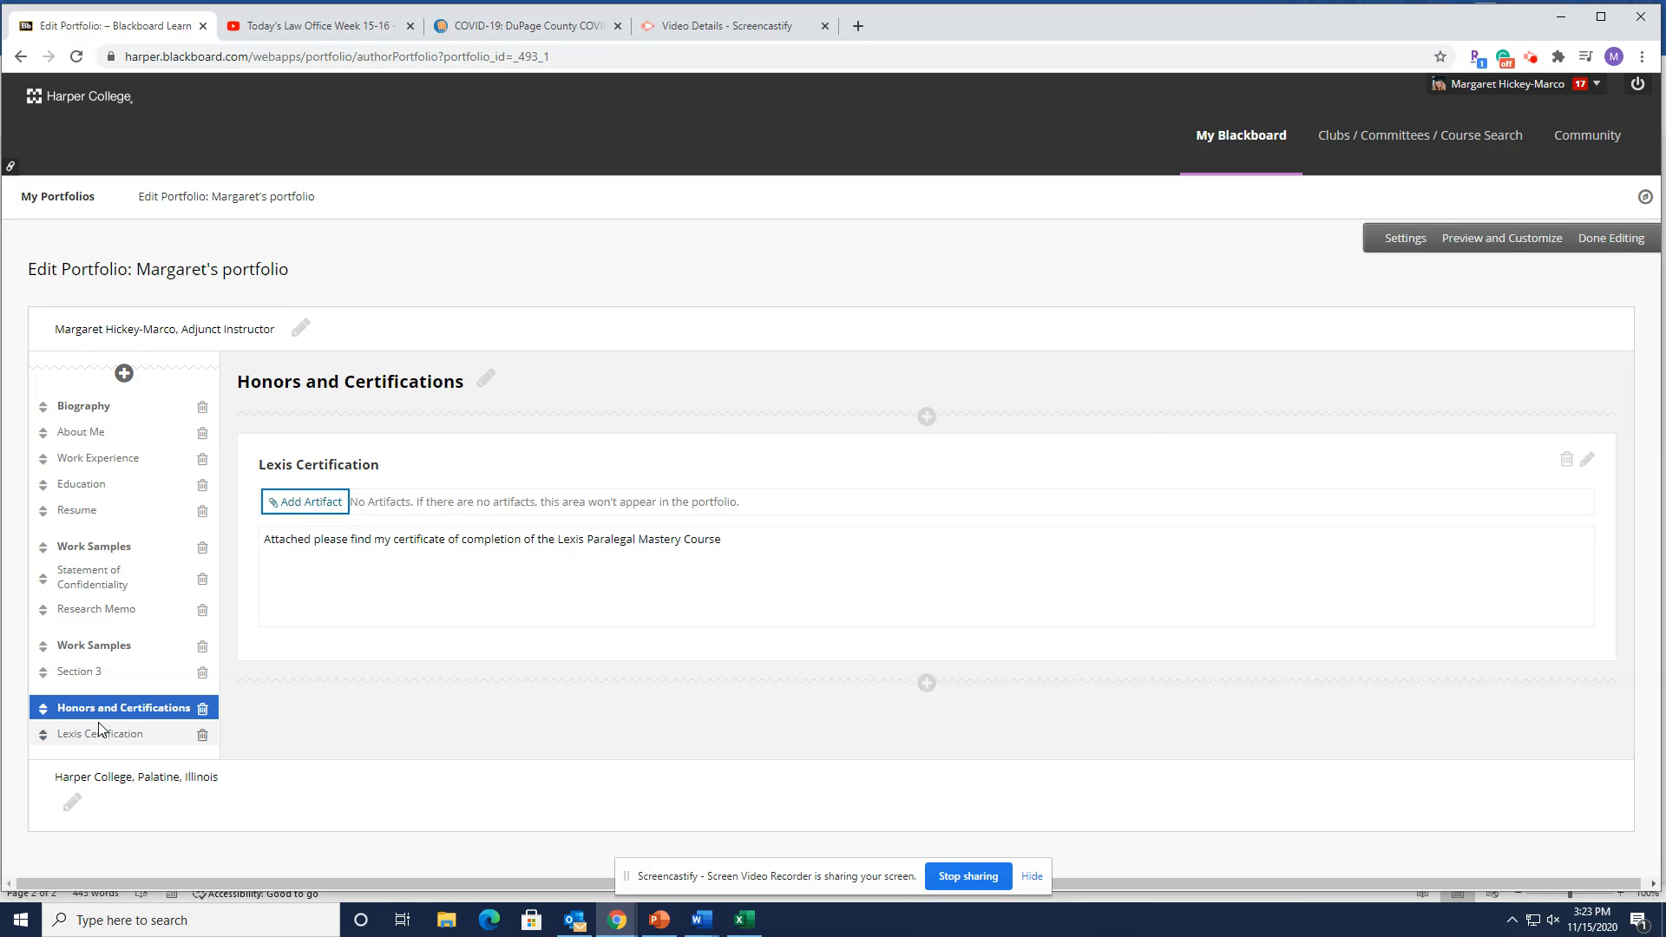
Step: Preview the portfolio's Honors and Certifications page, close the preview and finish editing the portfolio
left_click(1508, 237)
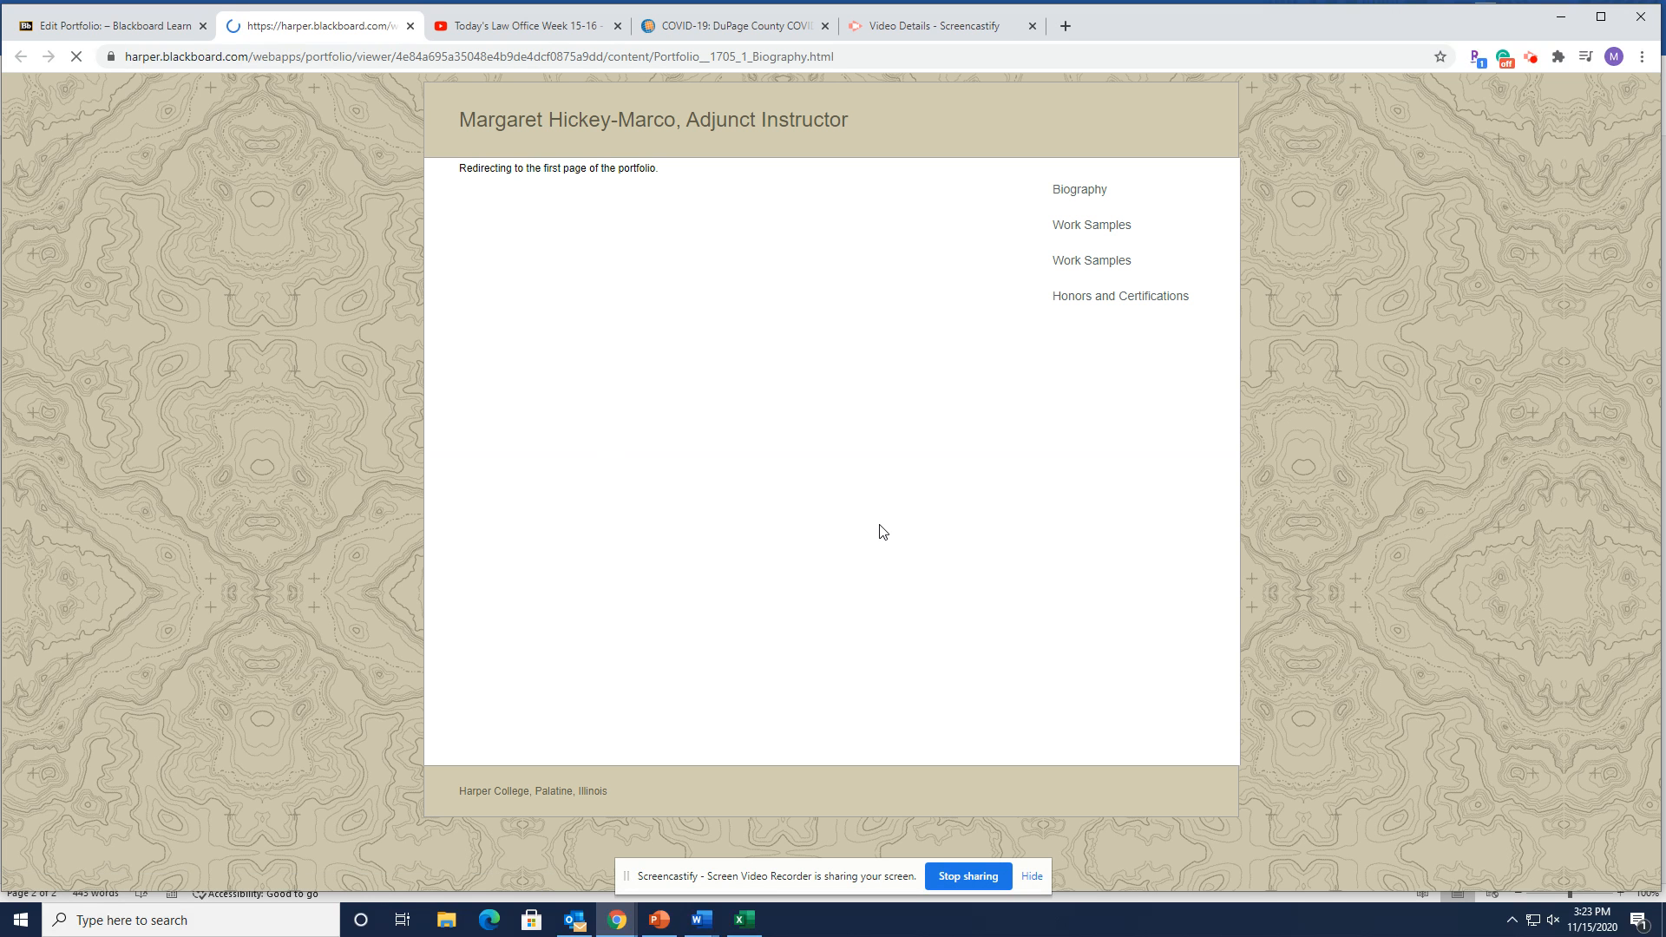
left_click(1115, 299)
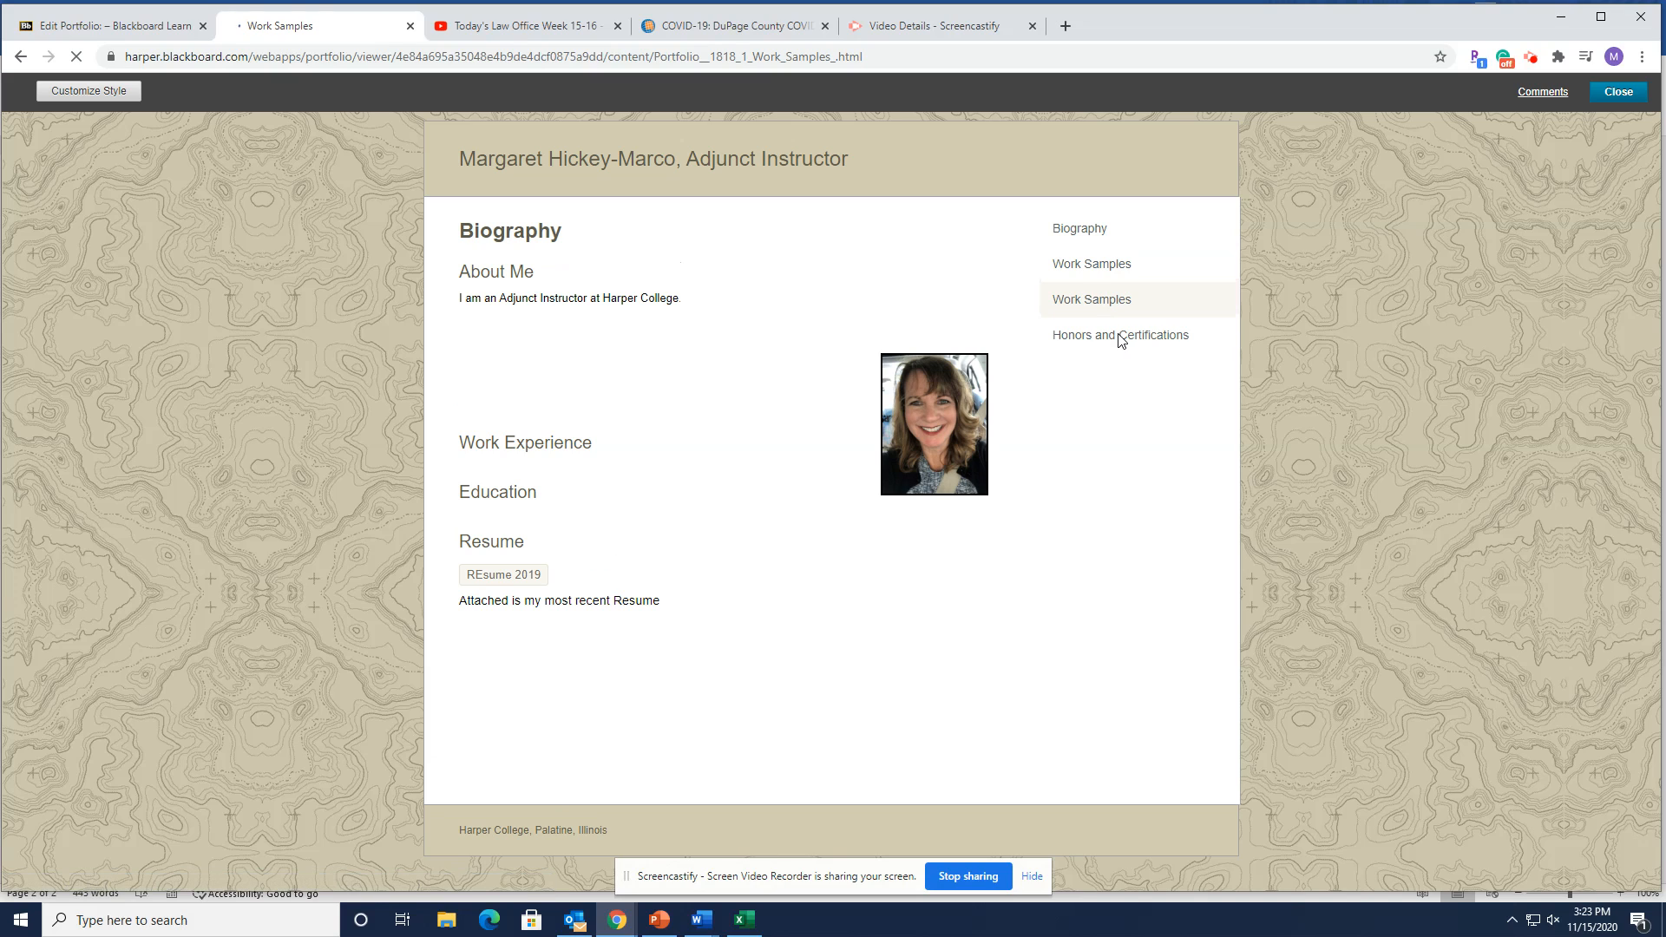
left_click(1121, 339)
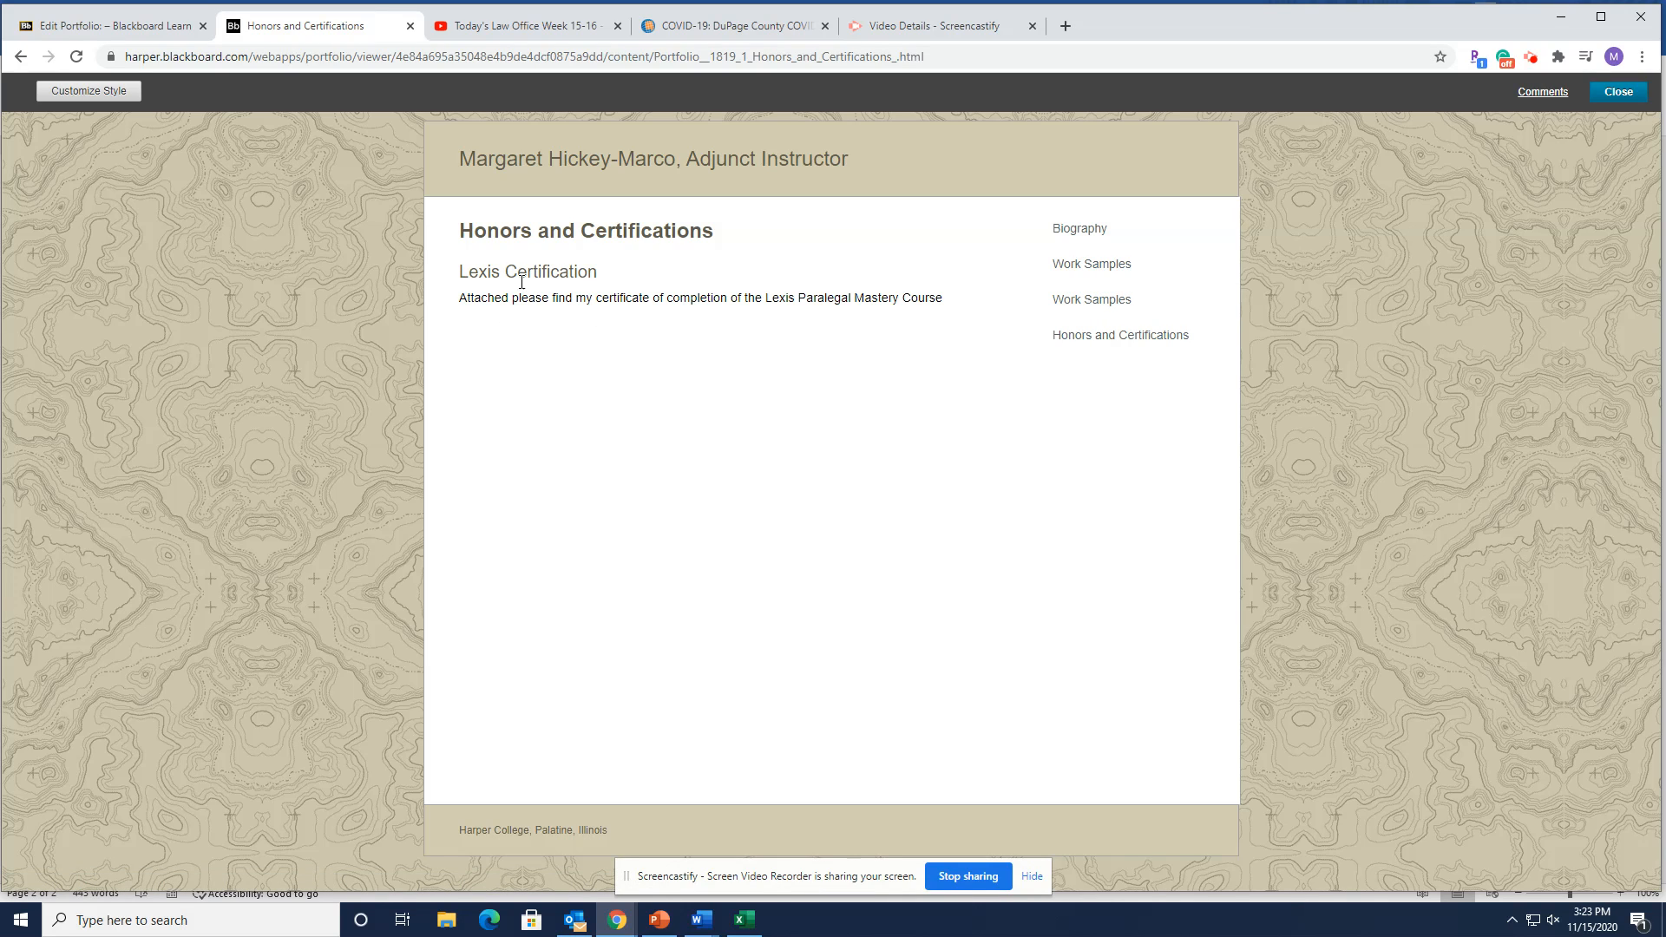
left_click(1633, 96)
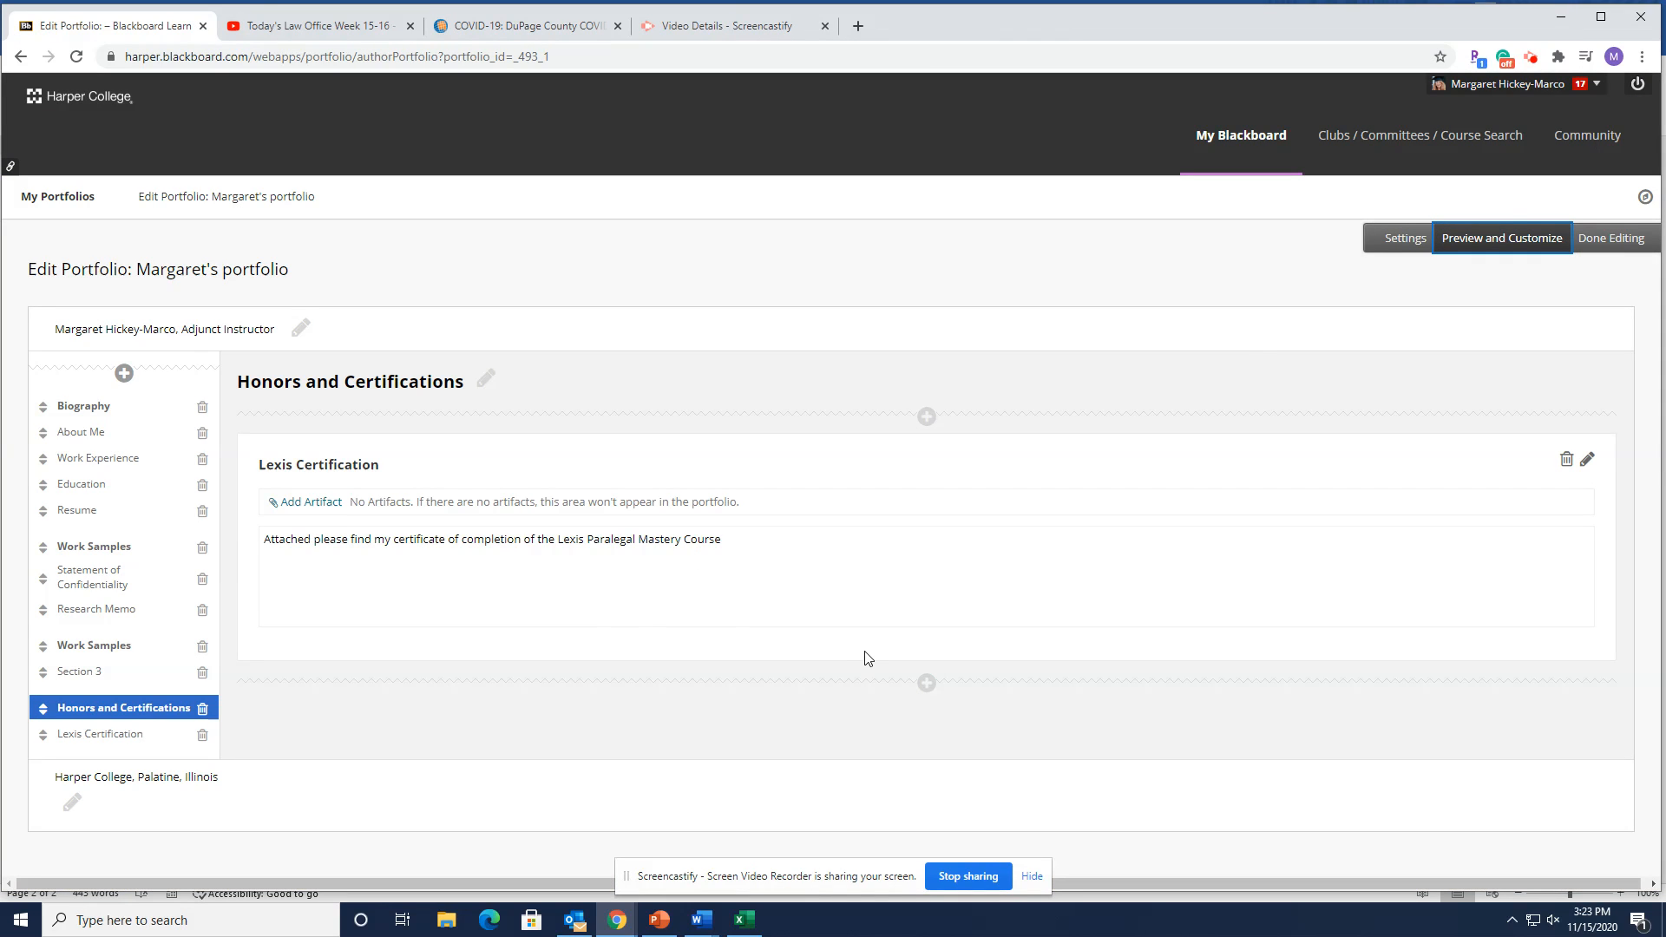
left_click(1611, 238)
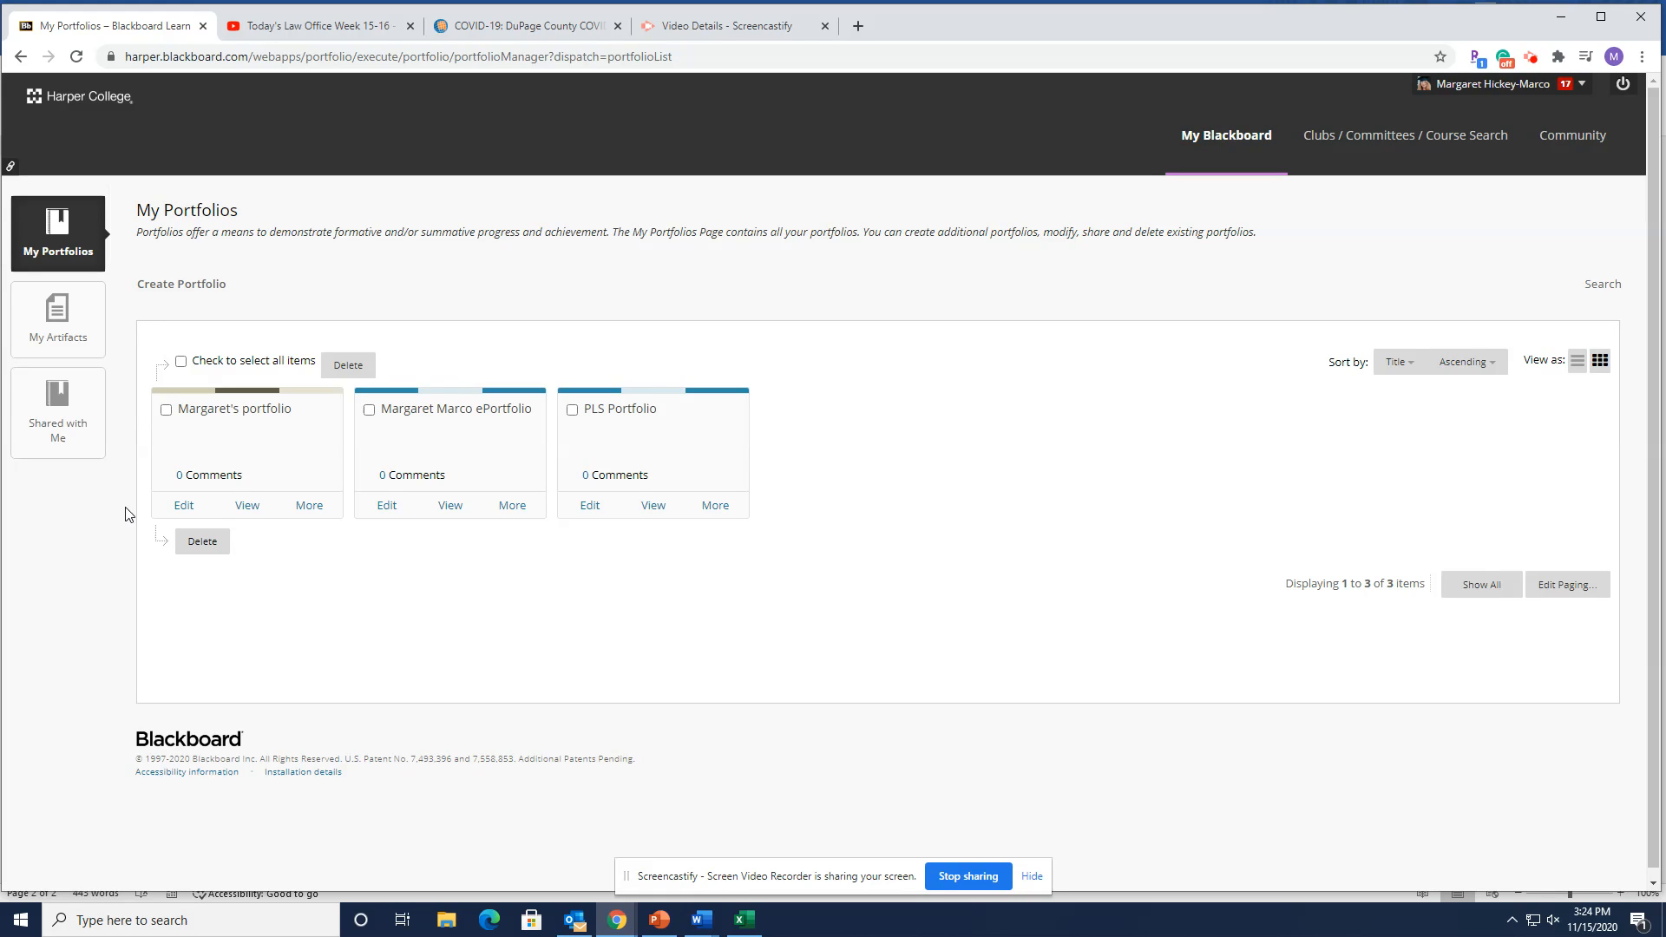
left_click(1532, 58)
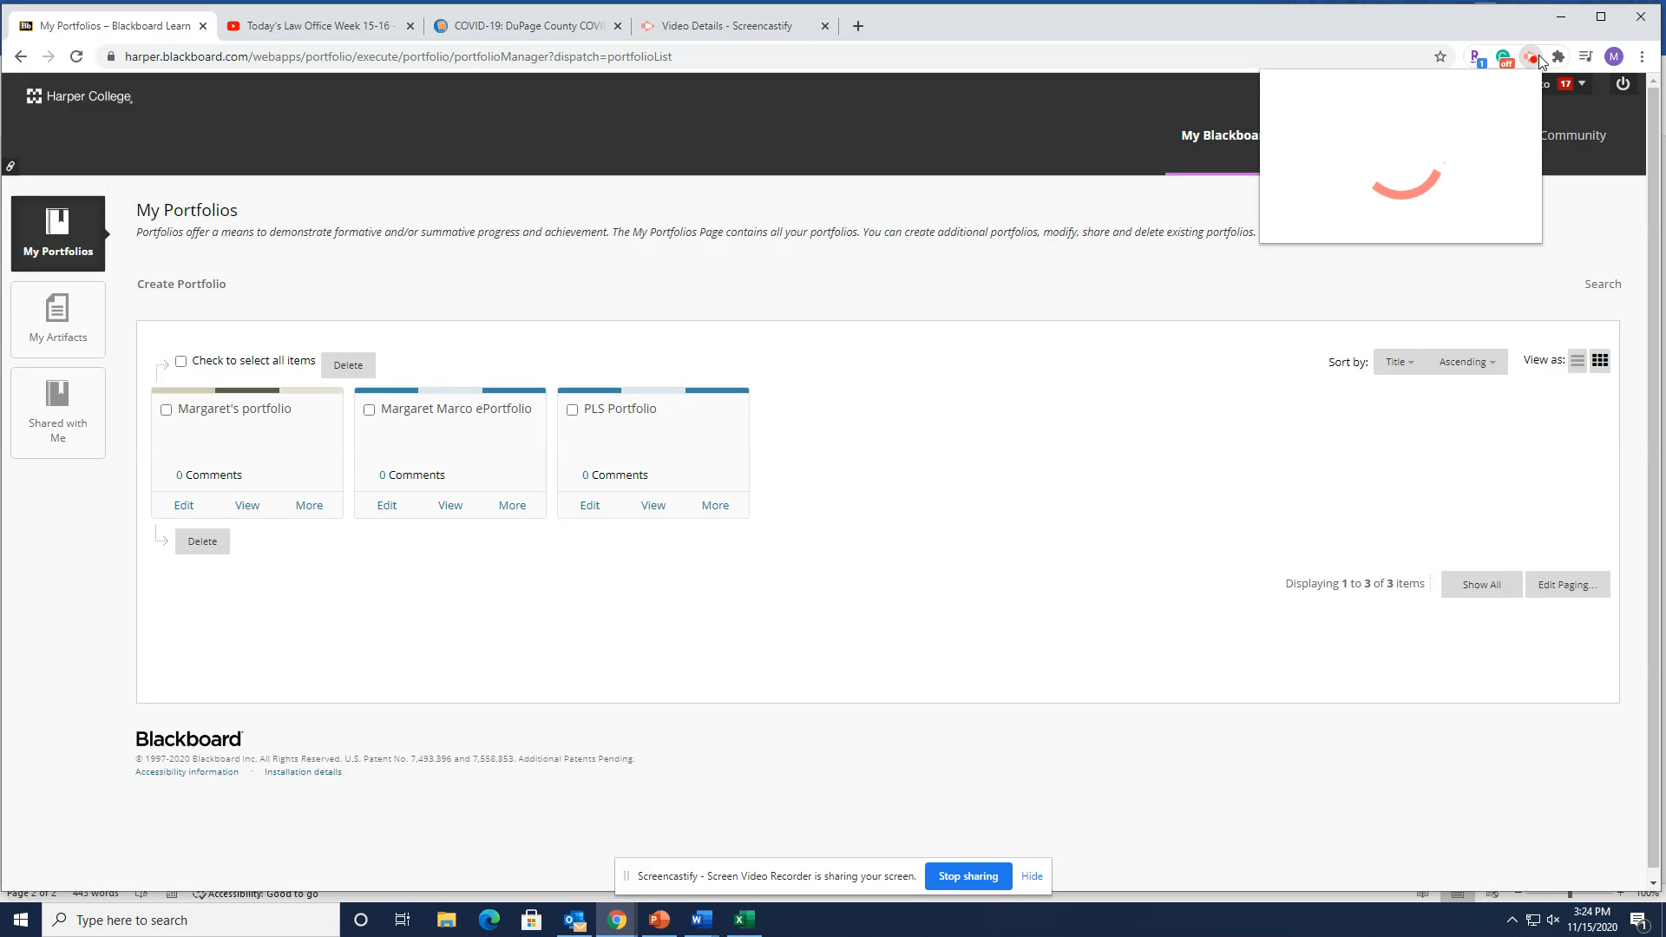